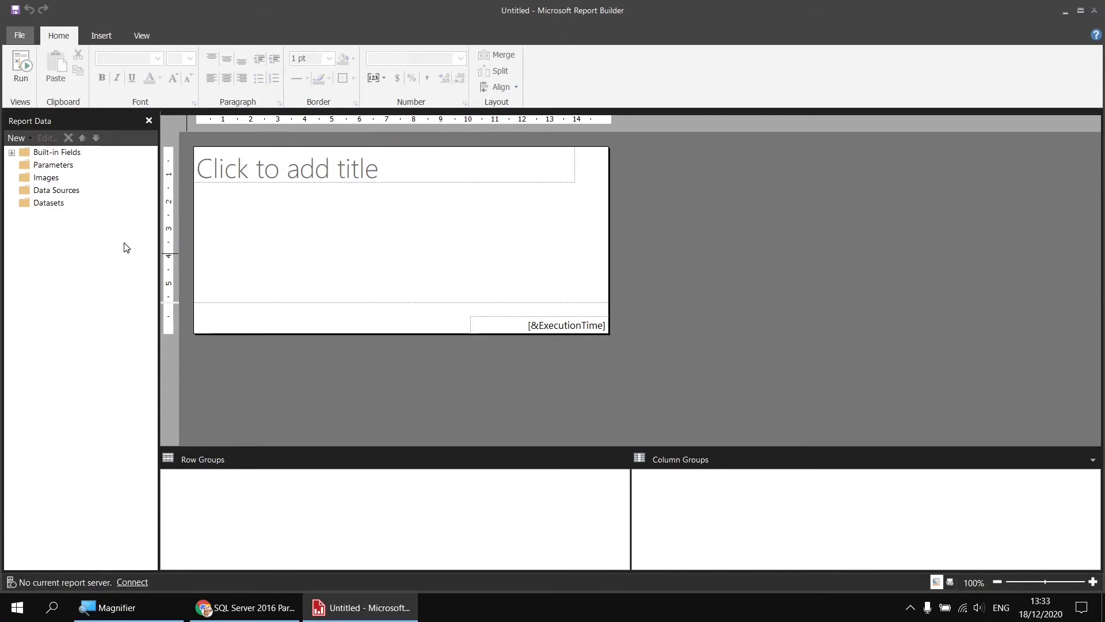
Step: View the SQL Server 2016 Part 8 video page in Chrome and return to Report Builder
{"action": "left_click", "coordinate": [244, 612]}
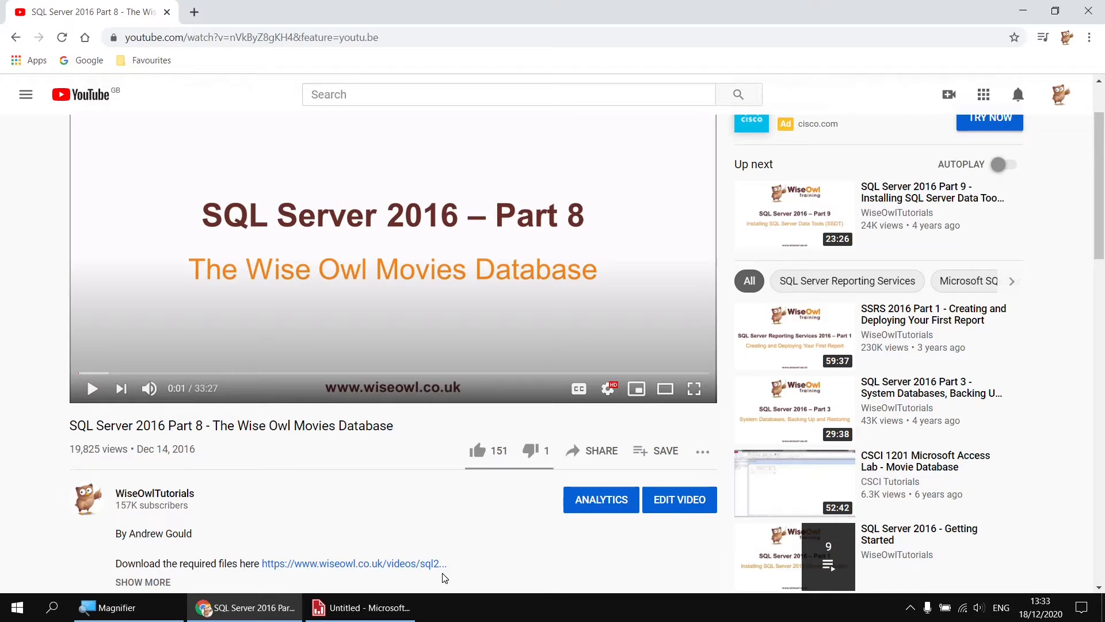
{"action": "left_click", "coordinate": [368, 607]}
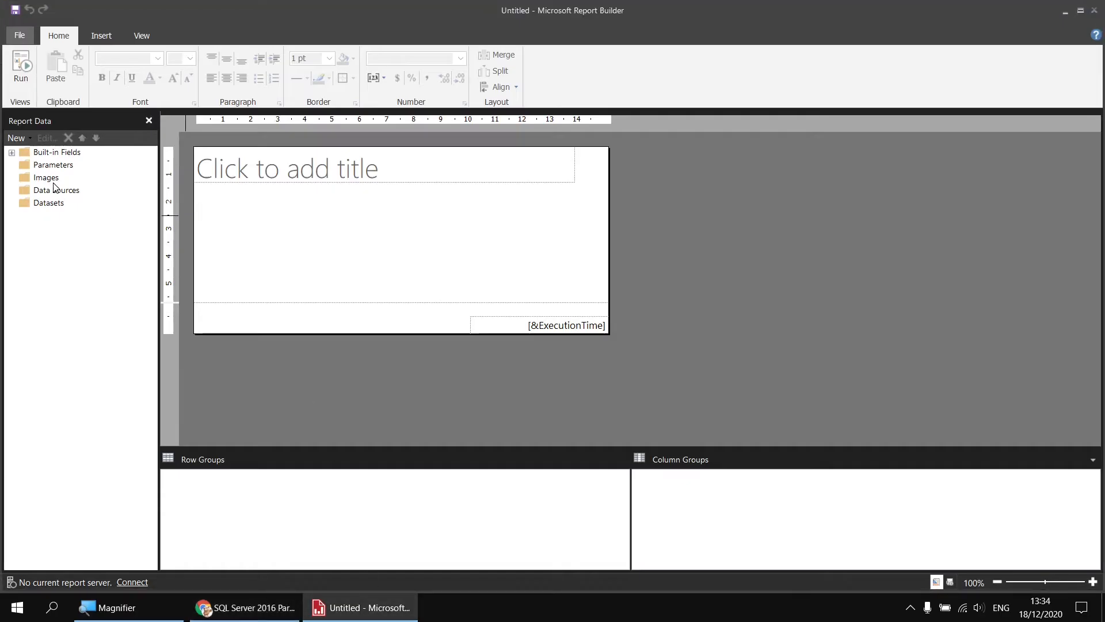
Step: Add a data source named Movies that uses a connection embedded in the report
{"action": "right_click", "coordinate": [70, 193]}
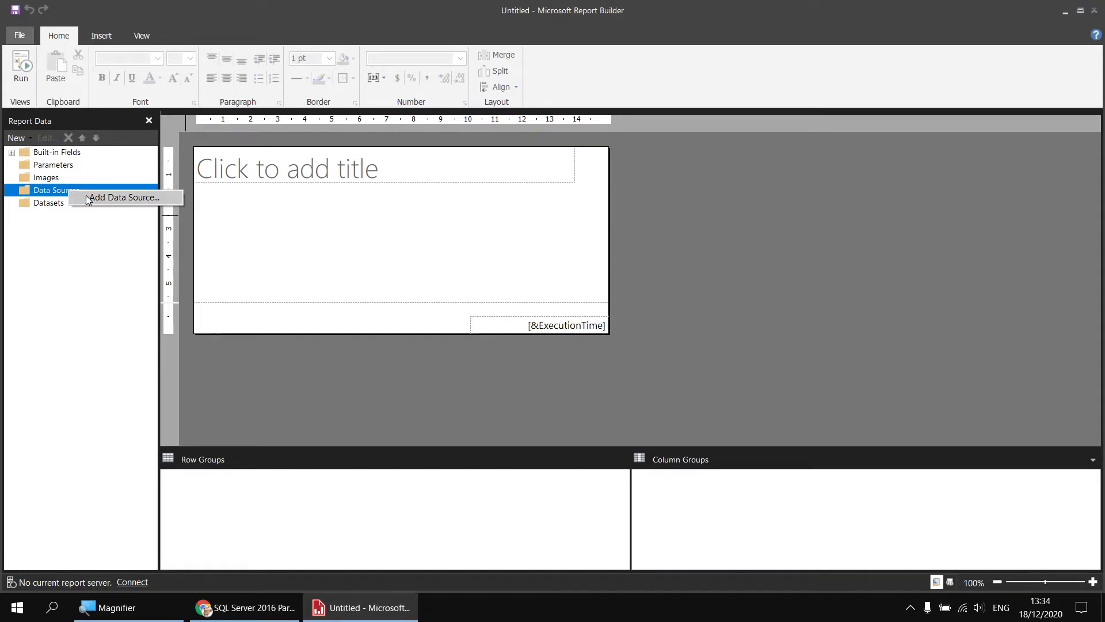
{"action": "left_click", "coordinate": [90, 198]}
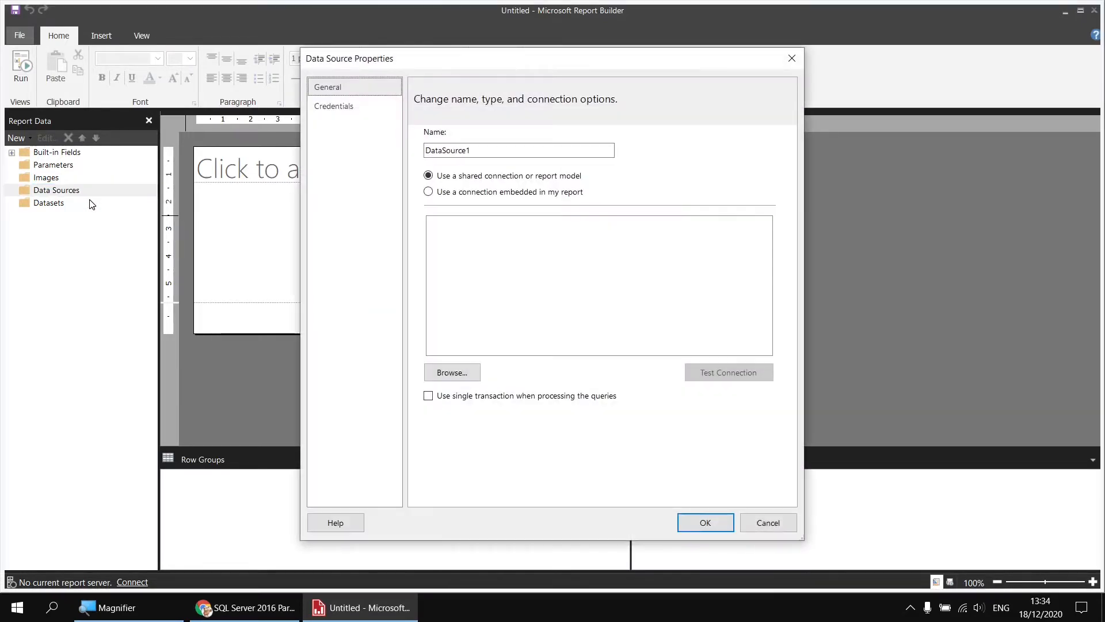
{"action": "double_click", "coordinate": [458, 150]}
{"action": "type", "text": "Movies"}
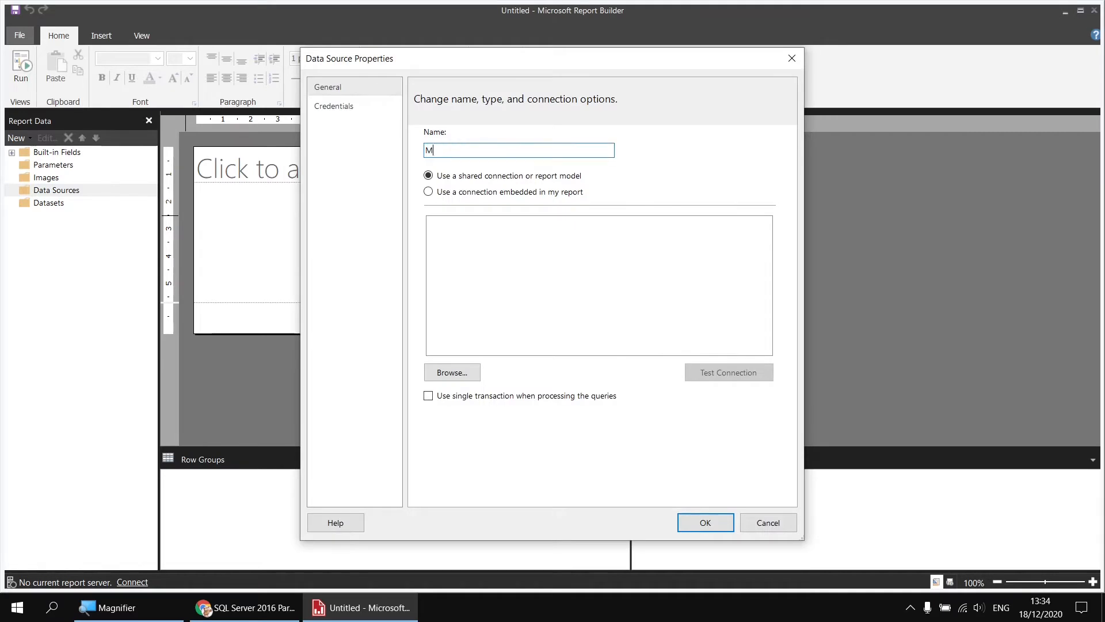
{"action": "left_click", "coordinate": [493, 195]}
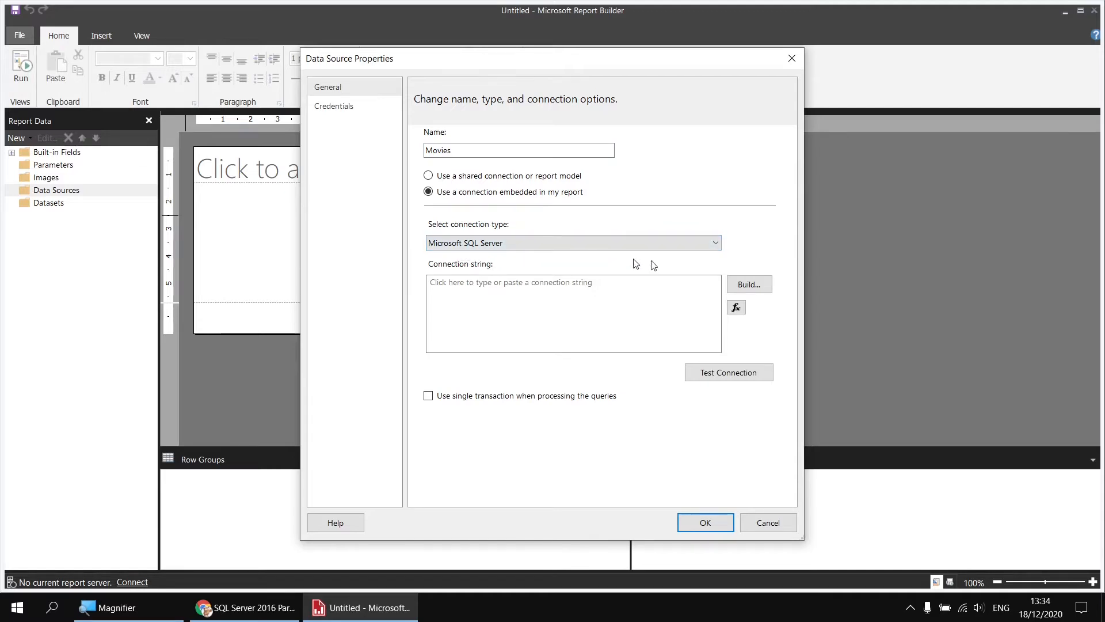
Step: Build the data source's connection to the Movies database on server .\sql2017 and save the data source
{"action": "left_click", "coordinate": [747, 289]}
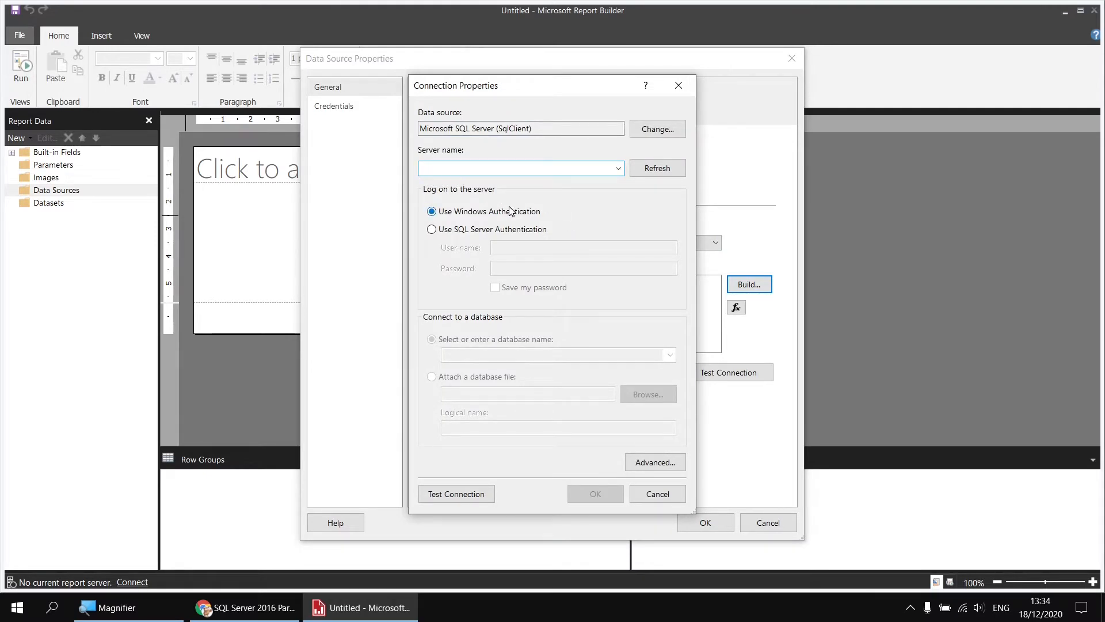
{"action": "type", "text": ".\\sql2017"}
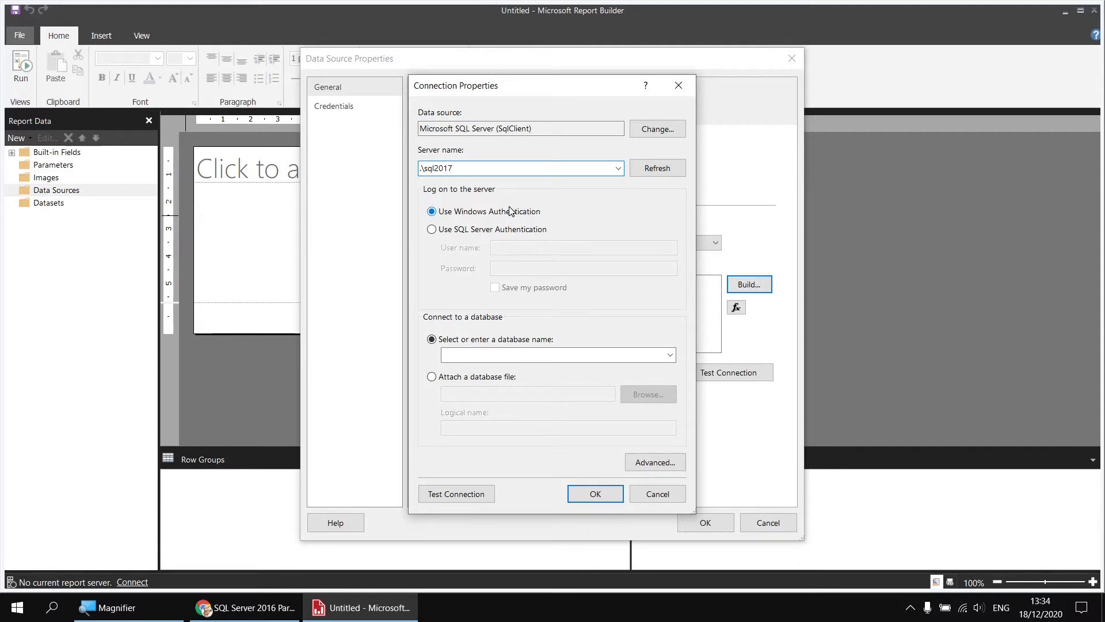
{"action": "left_click", "coordinate": [669, 356]}
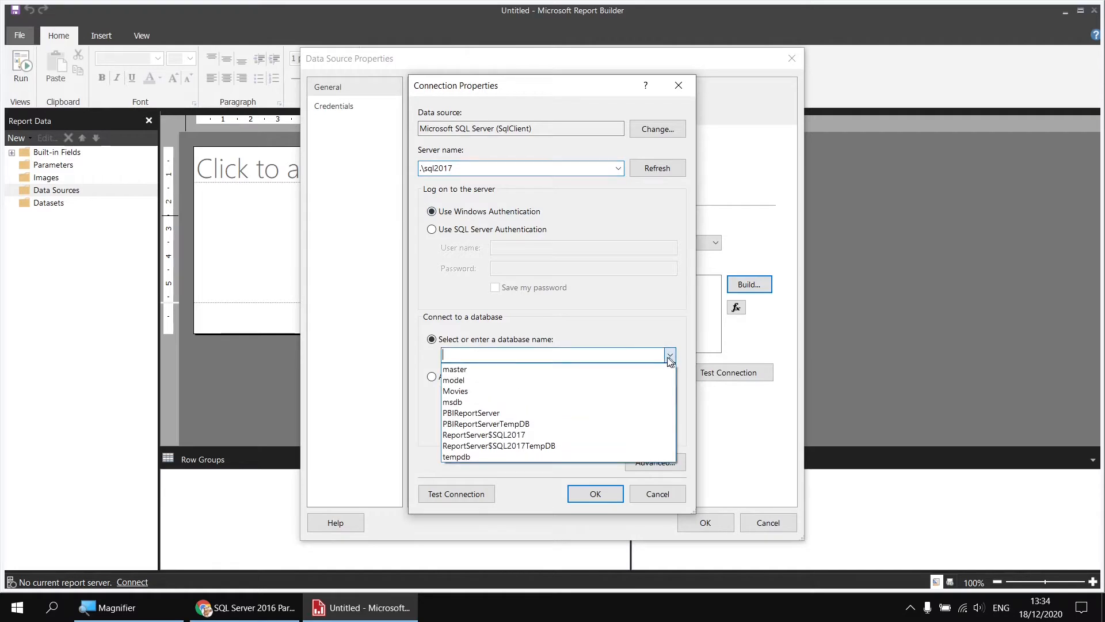
{"action": "left_click", "coordinate": [487, 389]}
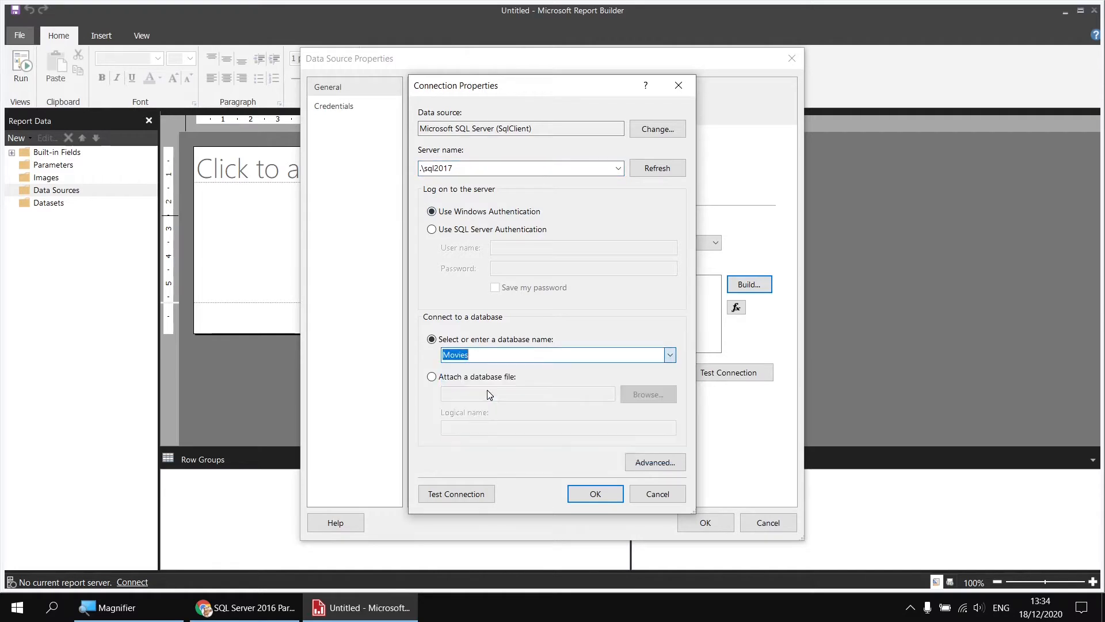
{"action": "left_click", "coordinate": [595, 493]}
{"action": "left_click", "coordinate": [702, 523]}
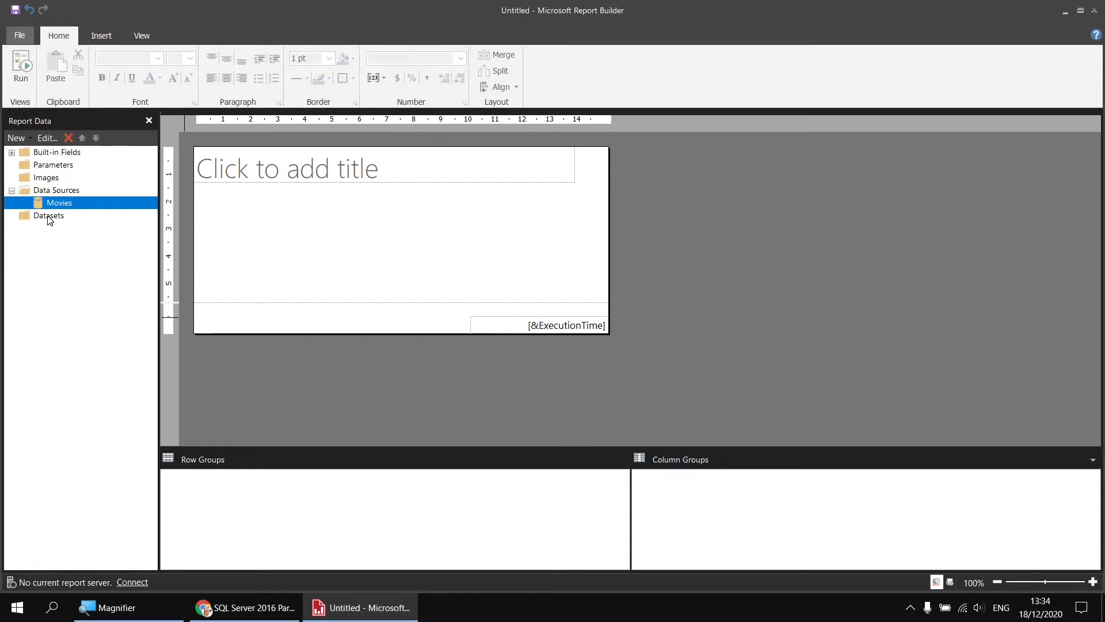
Step: Add a dataset named MoviesRoles based on the Movies data source
{"action": "right_click", "coordinate": [75, 204]}
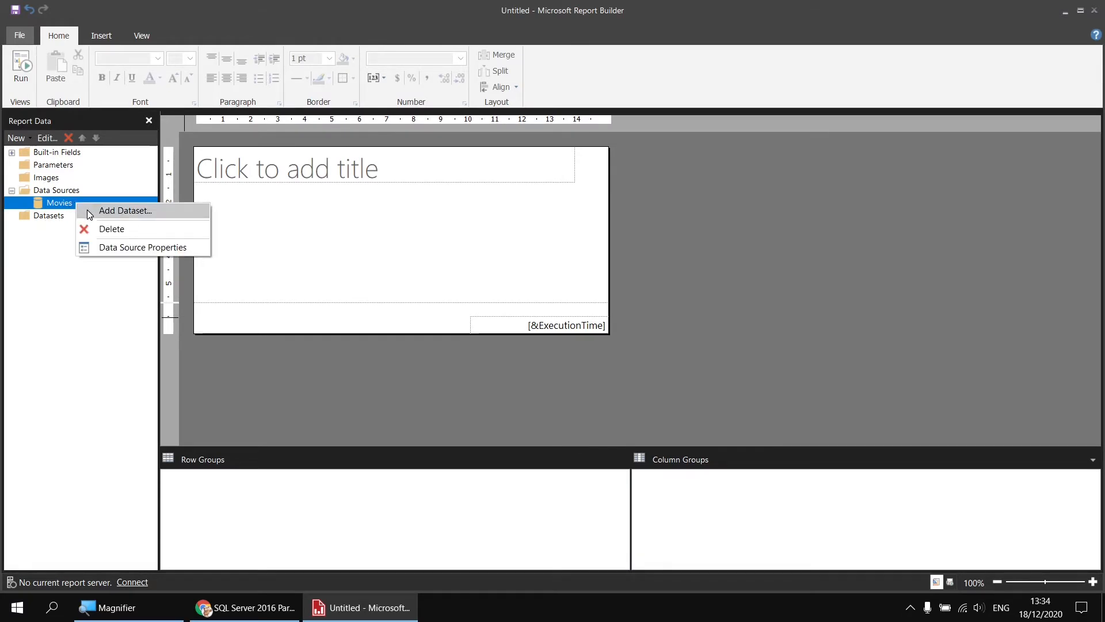
{"action": "left_click", "coordinate": [87, 210]}
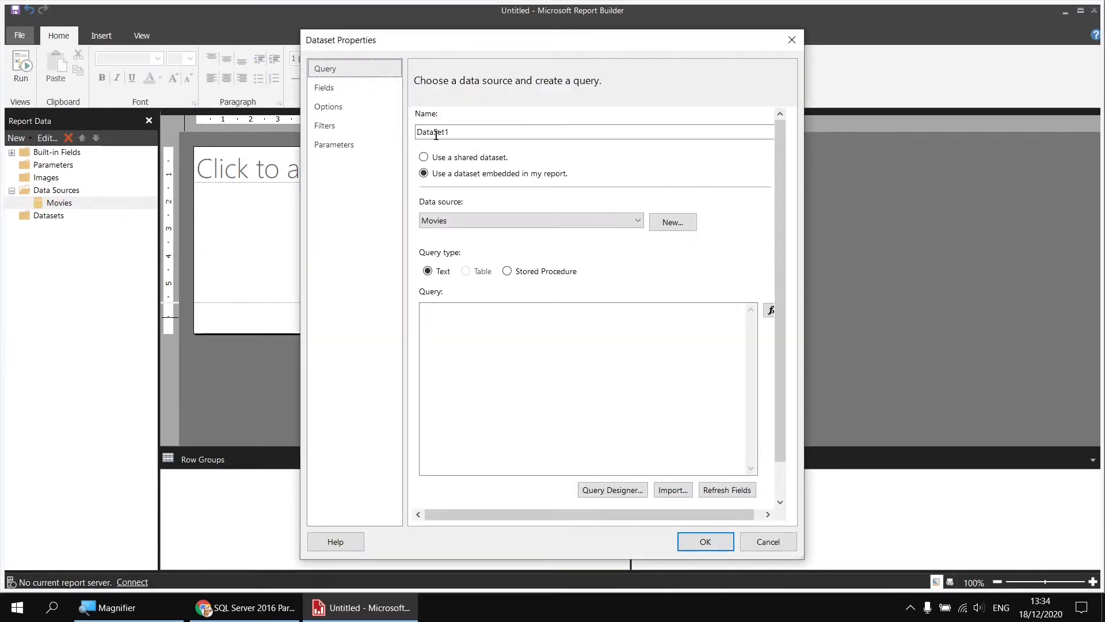
{"action": "double_click", "coordinate": [437, 135]}
{"action": "type", "text": "MoviesRoles"}
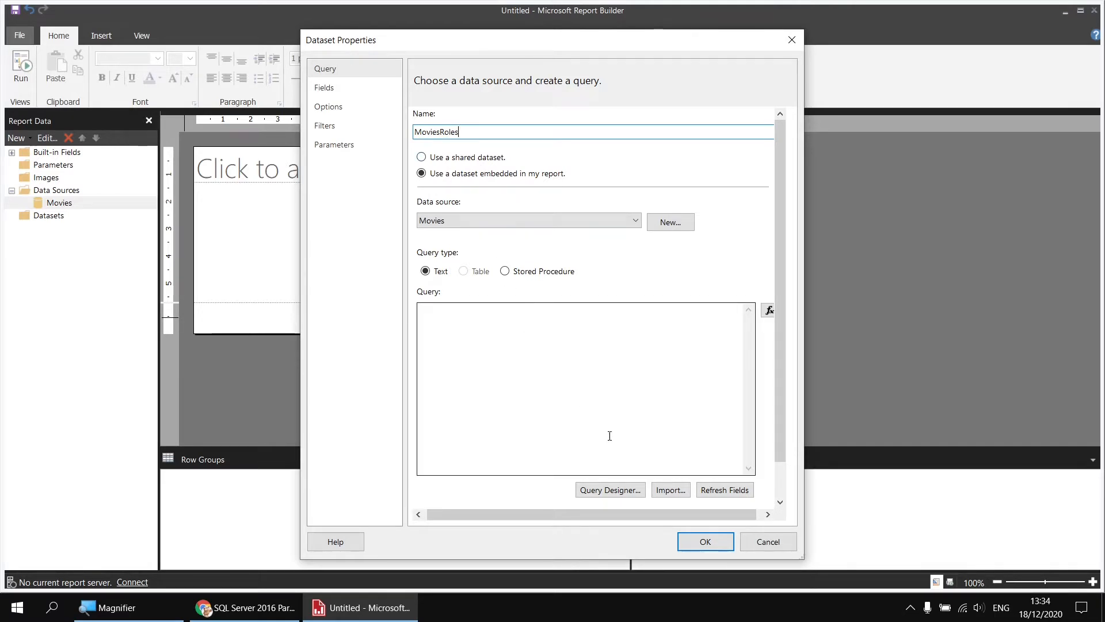
Step: Design the dataset query with FullName from Actor, Title from Film and Role from Role, and save the dataset
{"action": "left_click", "coordinate": [609, 492]}
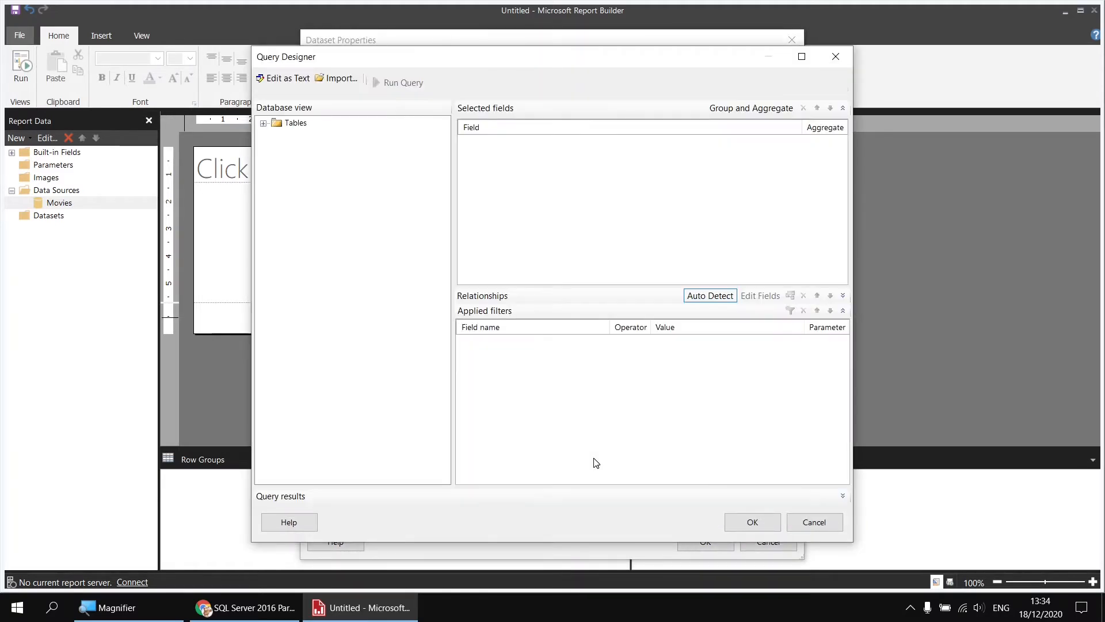
{"action": "left_click", "coordinate": [264, 124]}
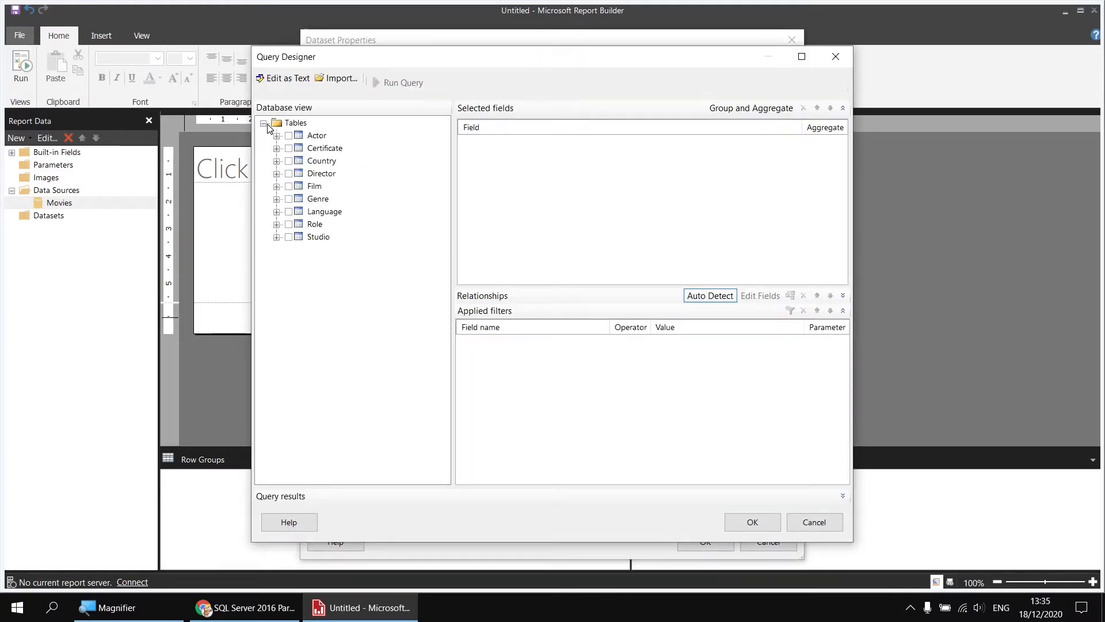
{"action": "left_click", "coordinate": [276, 136]}
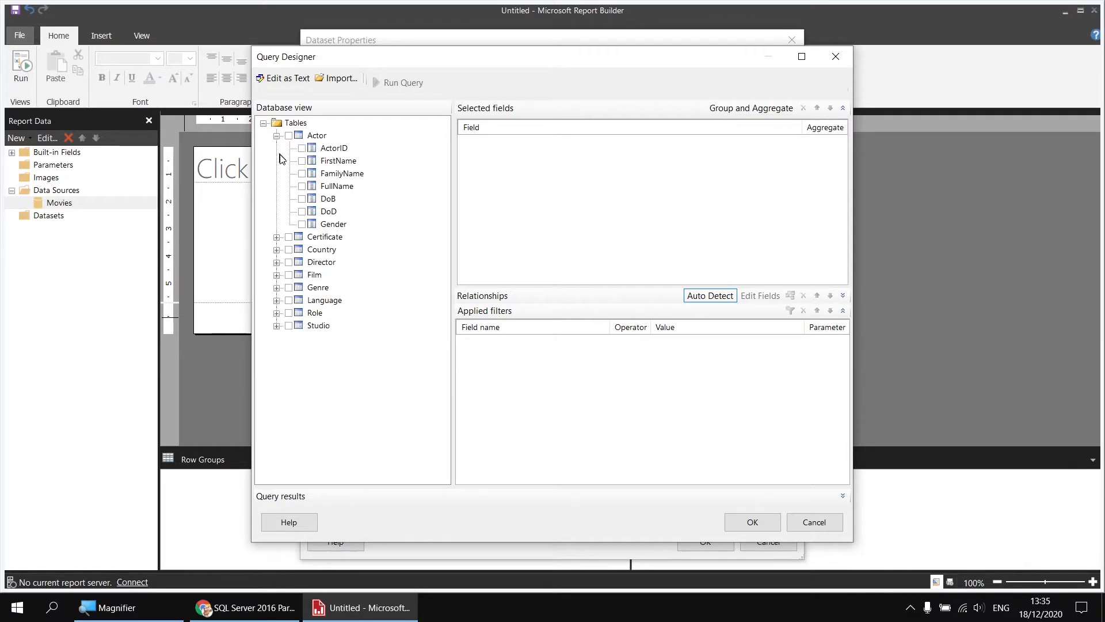
{"action": "left_click", "coordinate": [301, 187]}
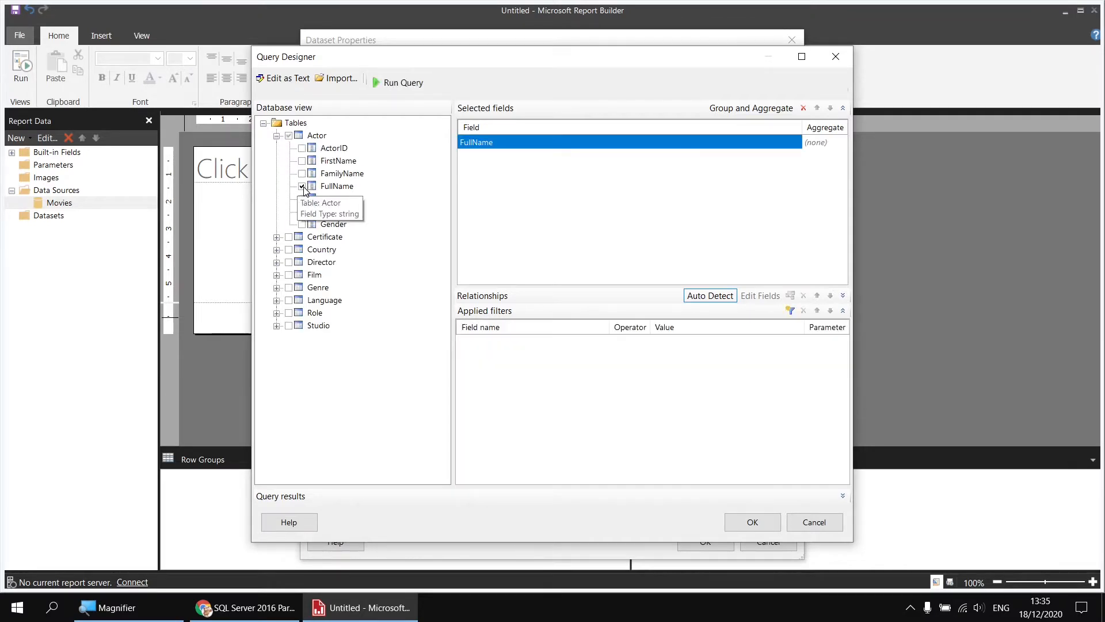
{"action": "left_click", "coordinate": [277, 136]}
{"action": "left_click", "coordinate": [277, 186]}
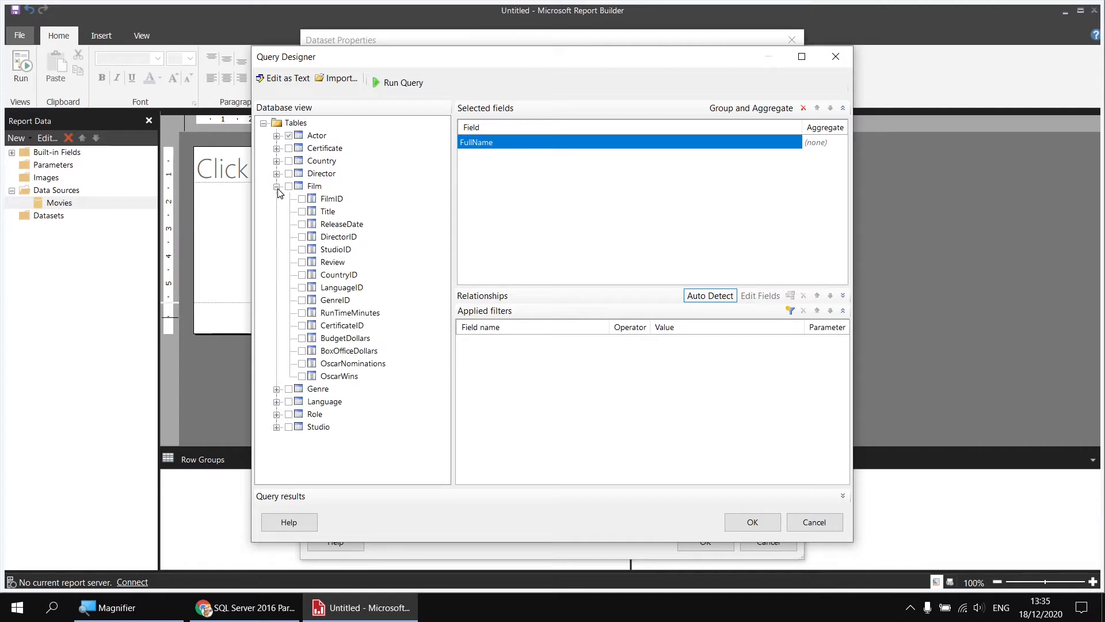
{"action": "left_click", "coordinate": [302, 211]}
{"action": "left_click", "coordinate": [277, 186]}
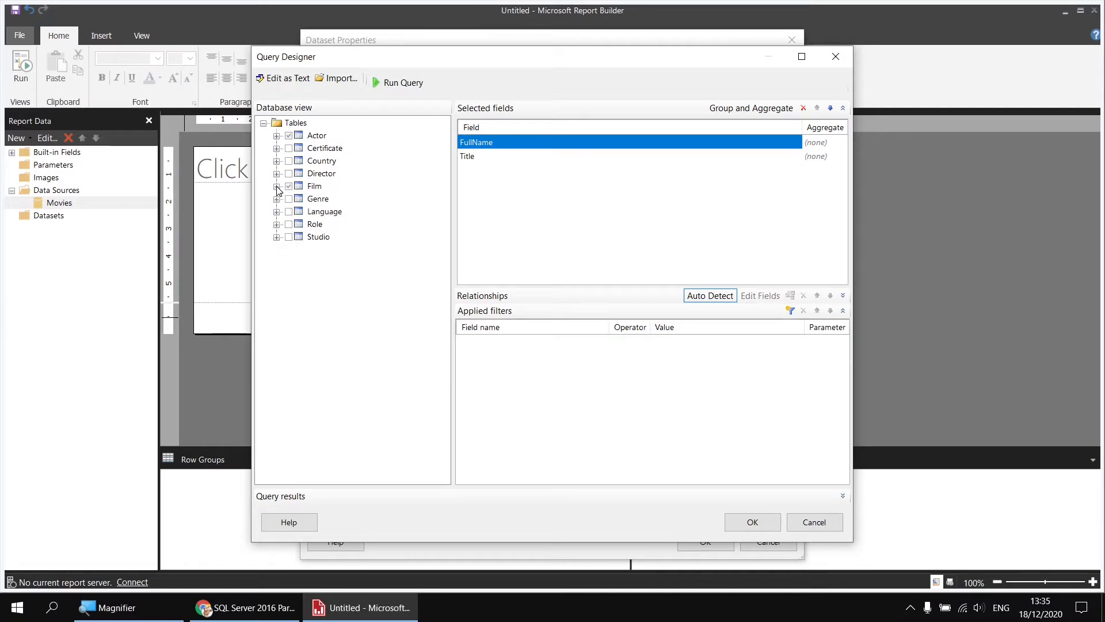
{"action": "left_click", "coordinate": [277, 224]}
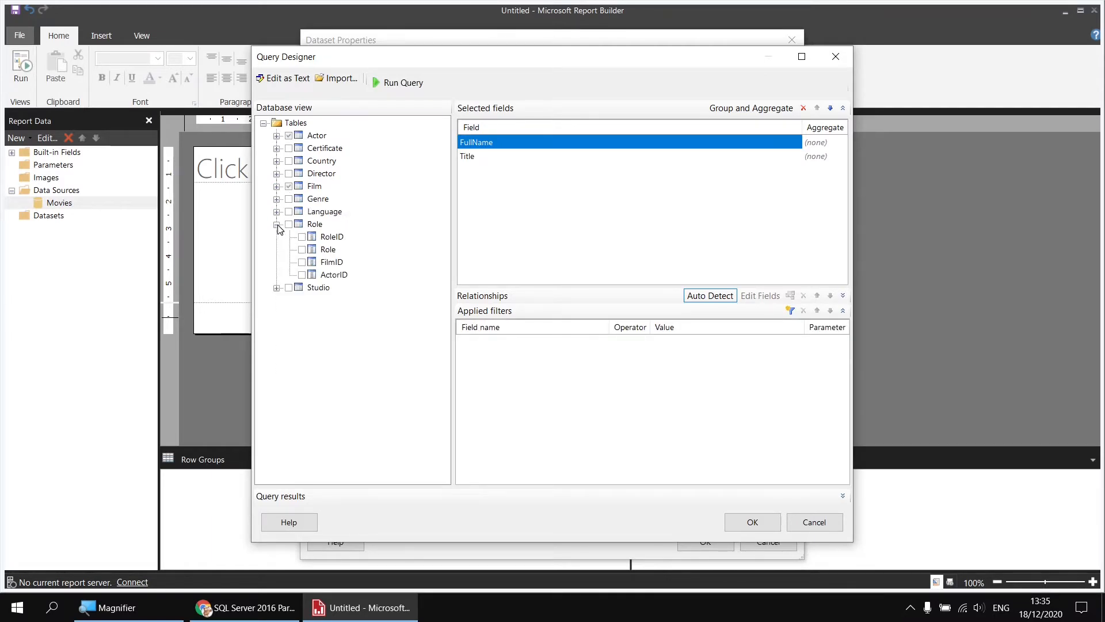
{"action": "left_click", "coordinate": [302, 250]}
{"action": "left_click", "coordinate": [755, 521]}
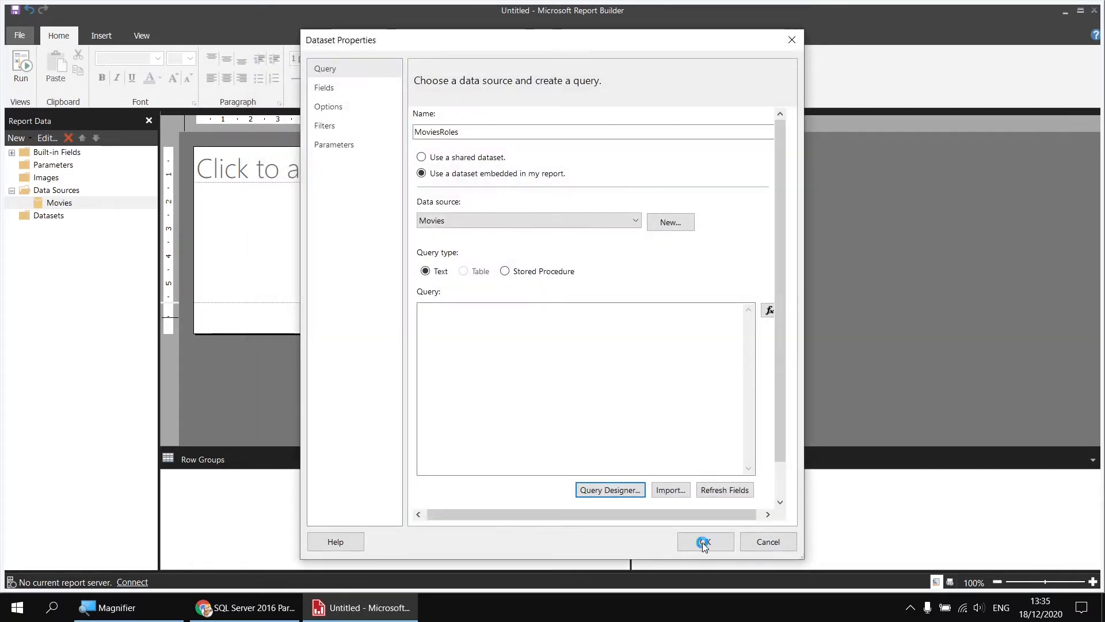
{"action": "left_click", "coordinate": [705, 542]}
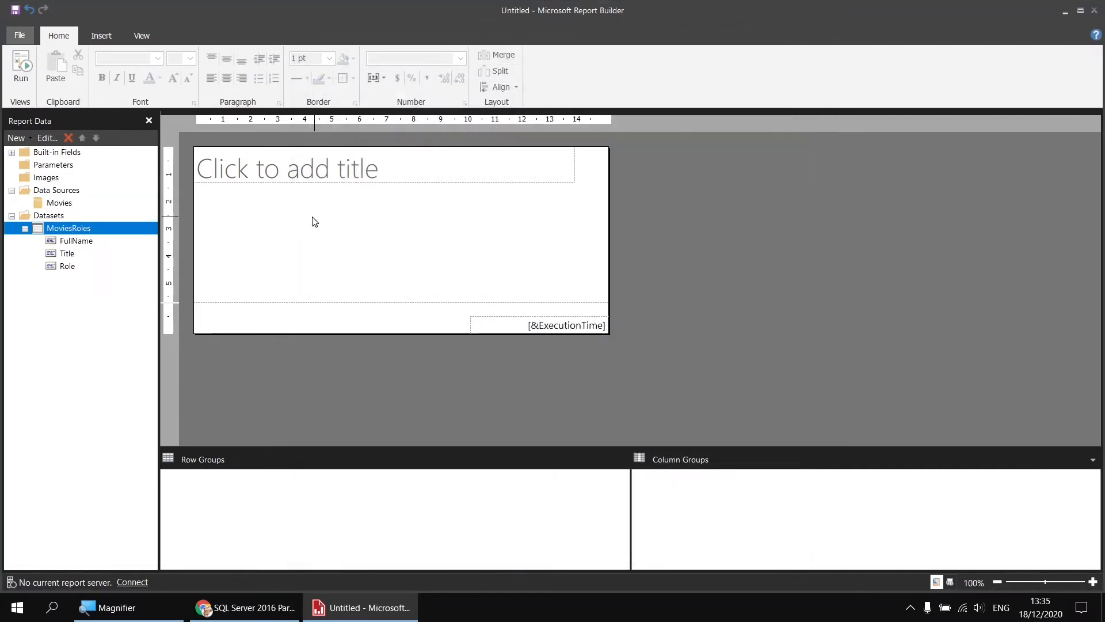
Step: Delete the report's title text box and remove the page footer
{"action": "left_click_drag", "start_coordinate": [284, 215], "coordinate": [251, 171]}
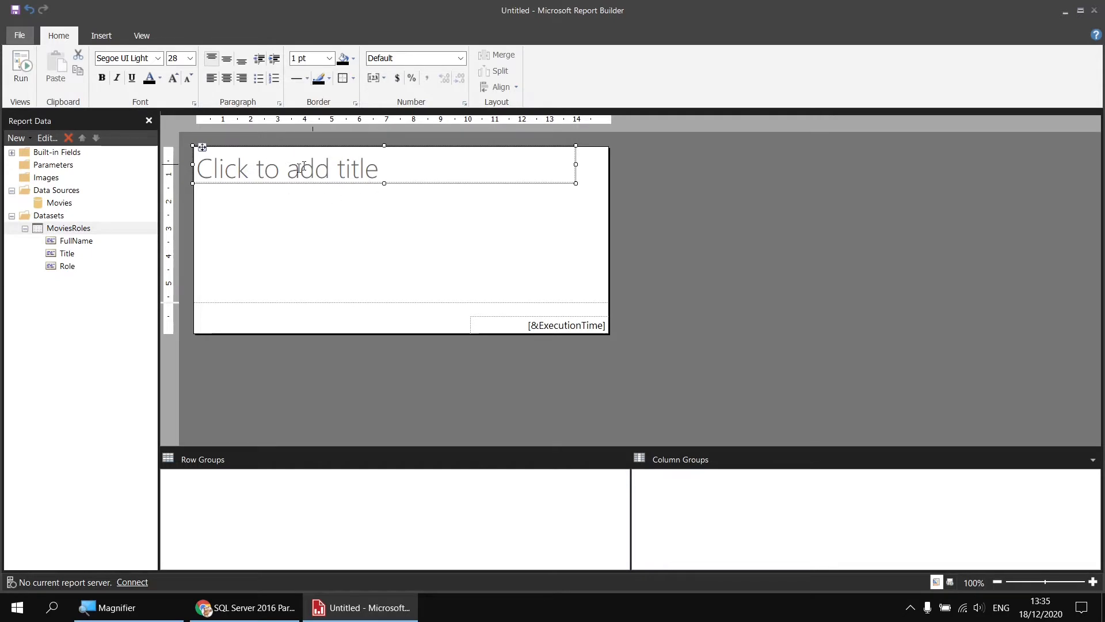
{"action": "key", "text": "Delete"}
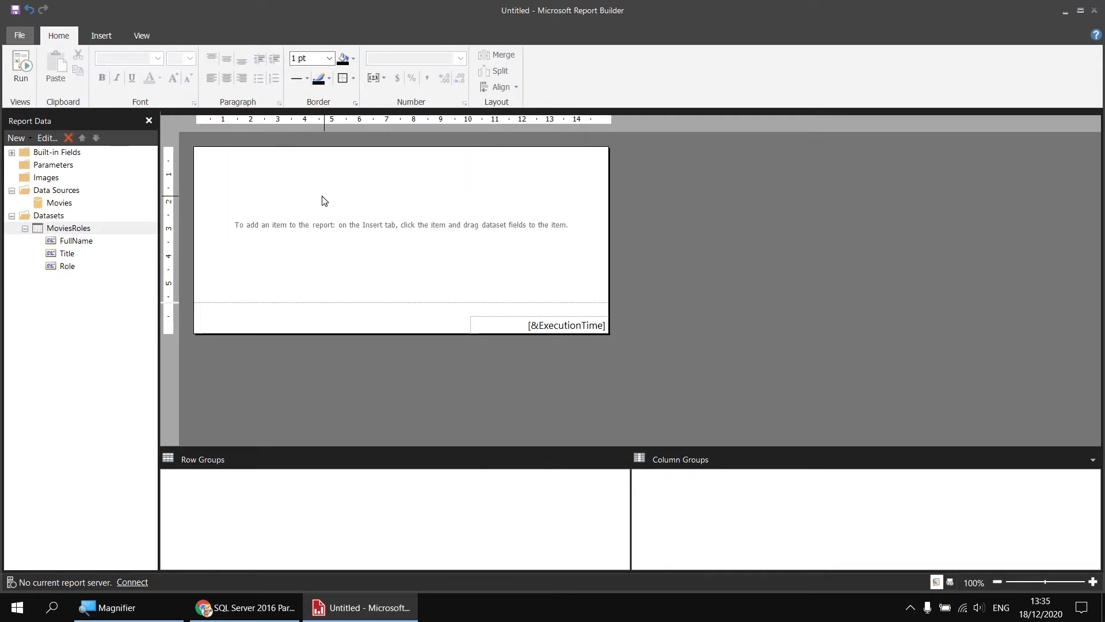
{"action": "right_click", "coordinate": [257, 317]}
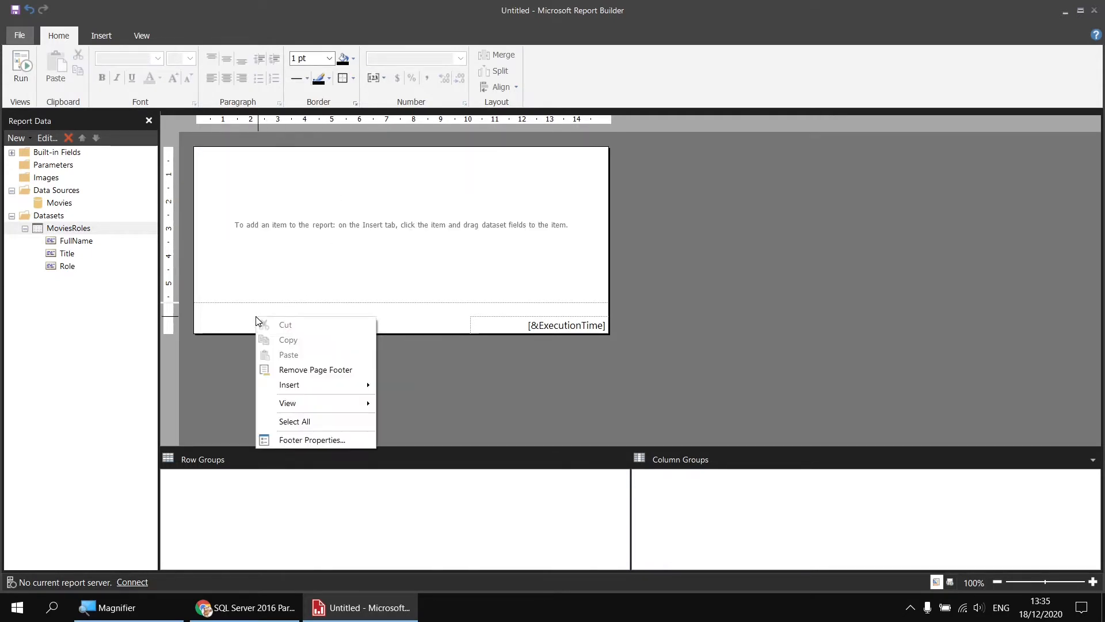
{"action": "left_click", "coordinate": [315, 370]}
Step: Insert a table at the upper-left corner of the report body, with FullName, Title and Role as its column fields
{"action": "right_click", "coordinate": [200, 153]}
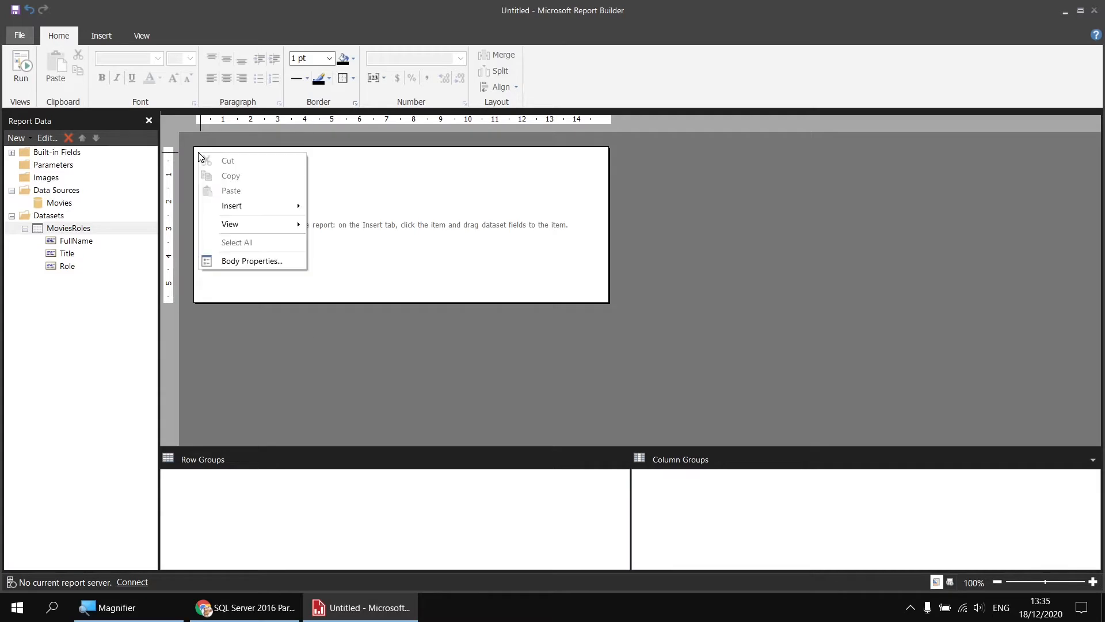
{"action": "mouse_move", "coordinate": [262, 202]}
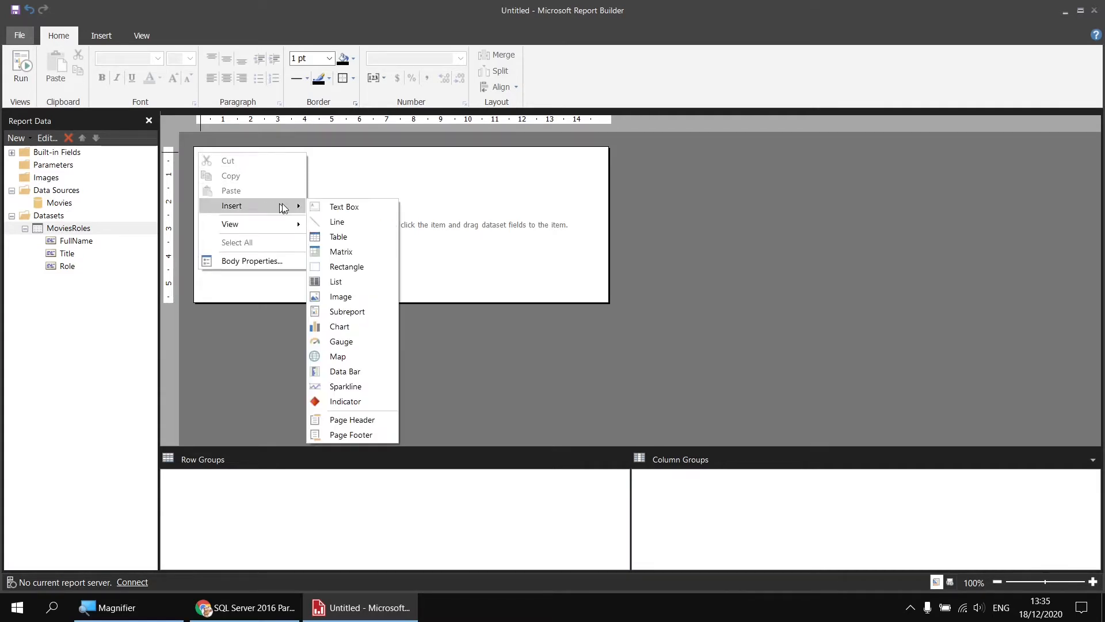
{"action": "left_click", "coordinate": [332, 240]}
{"action": "left_click", "coordinate": [262, 174]}
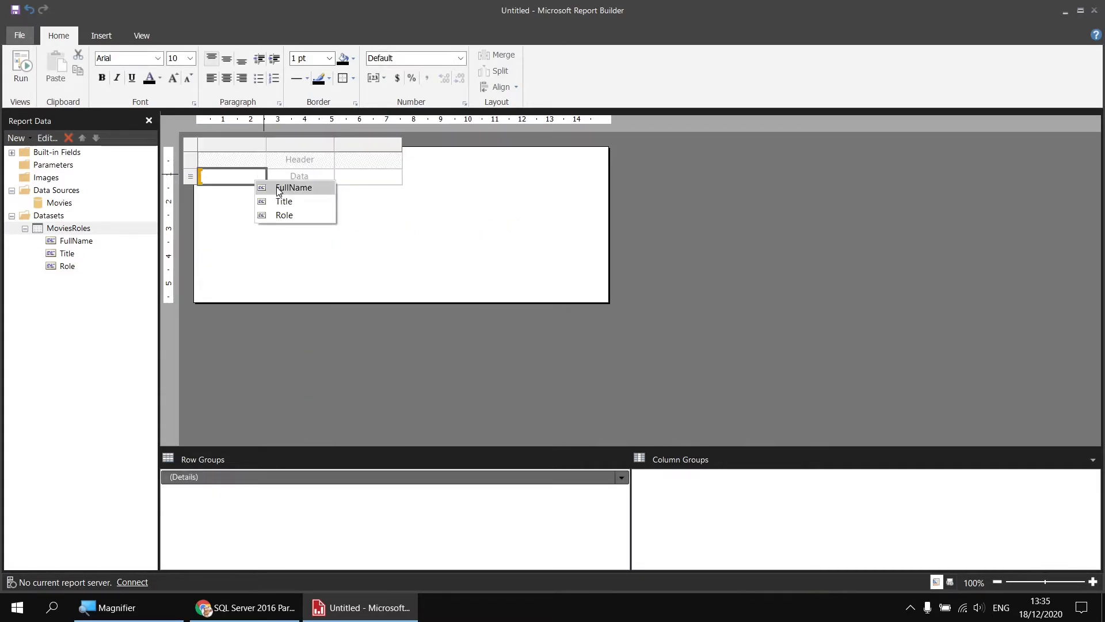
{"action": "left_click", "coordinate": [276, 186]}
{"action": "left_click", "coordinate": [329, 174]}
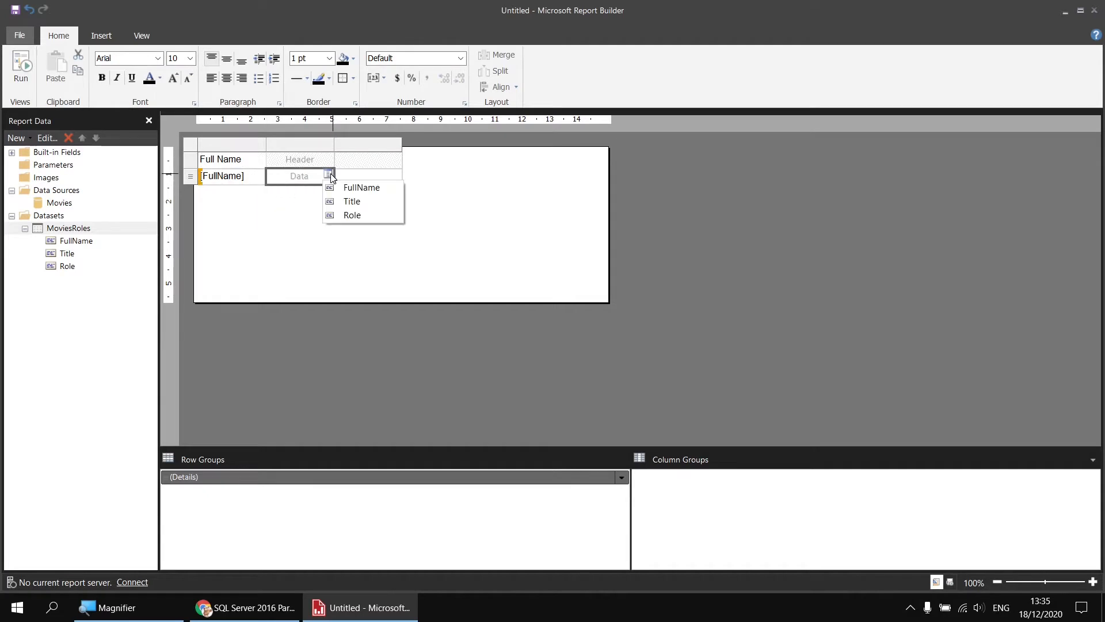
{"action": "left_click", "coordinate": [353, 201]}
{"action": "left_click", "coordinate": [397, 173]}
{"action": "left_click", "coordinate": [423, 217]}
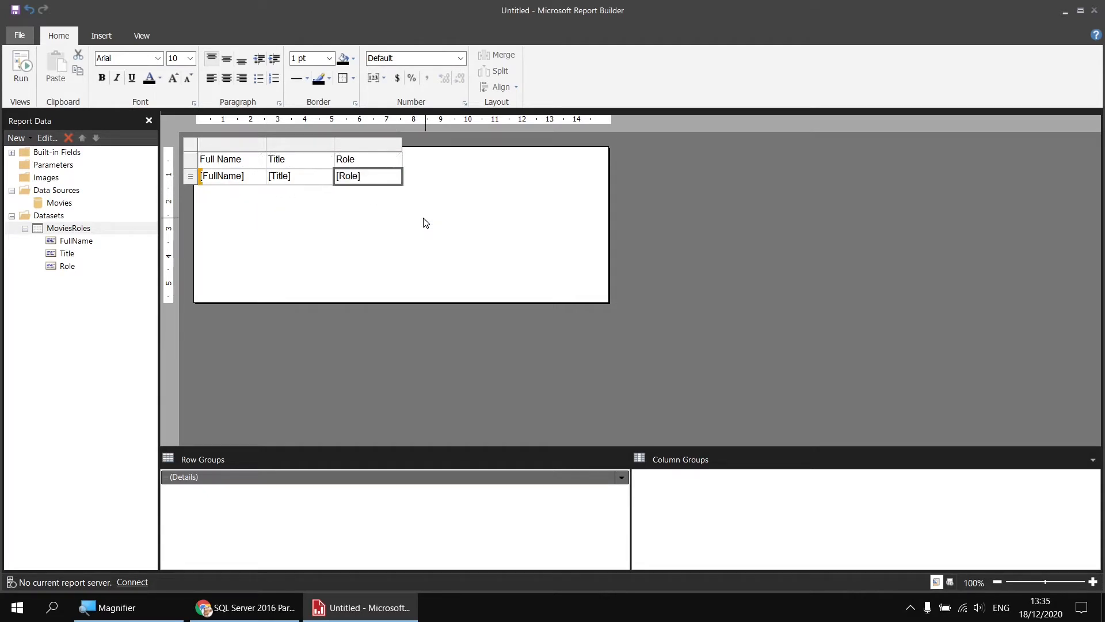
{"action": "left_click_drag", "start_coordinate": [247, 163], "coordinate": [364, 182]}
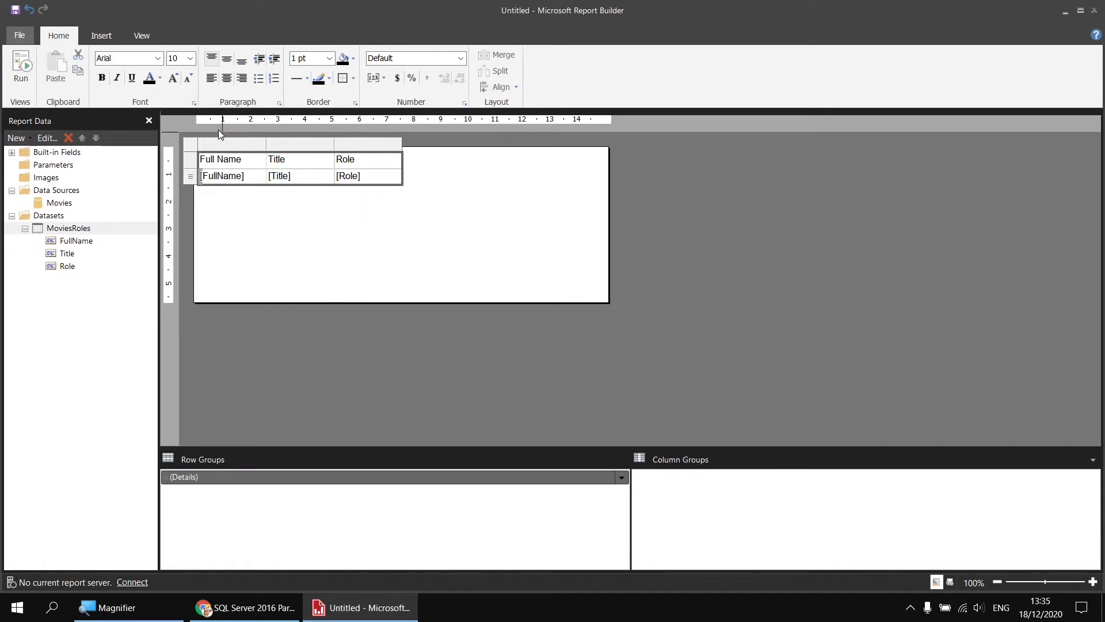
{"action": "left_click", "coordinate": [110, 60]}
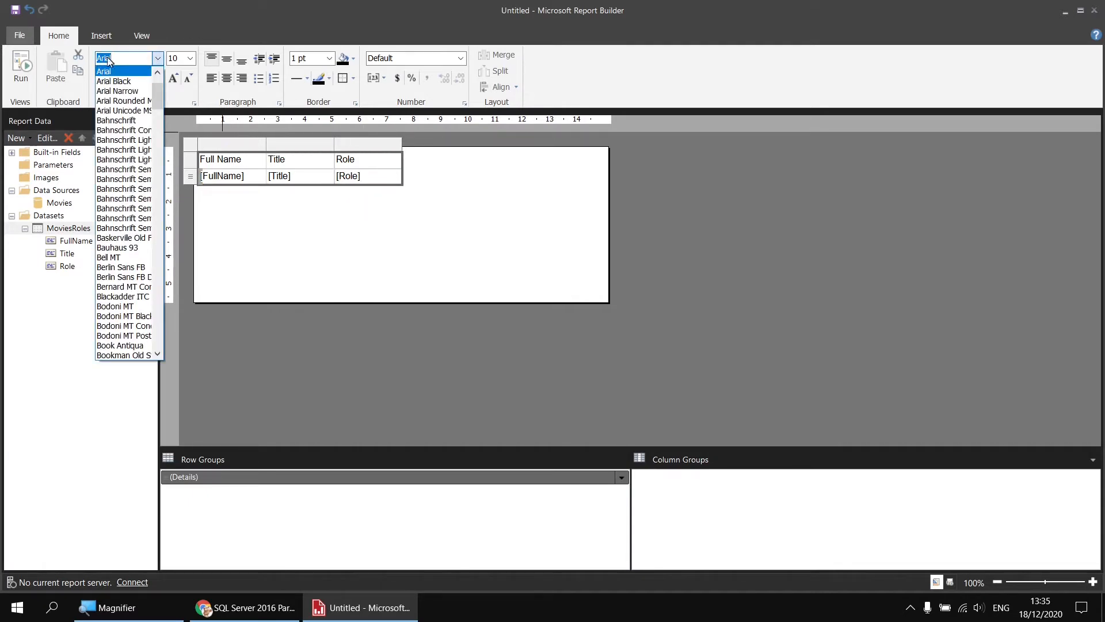
{"action": "left_click", "coordinate": [124, 81]}
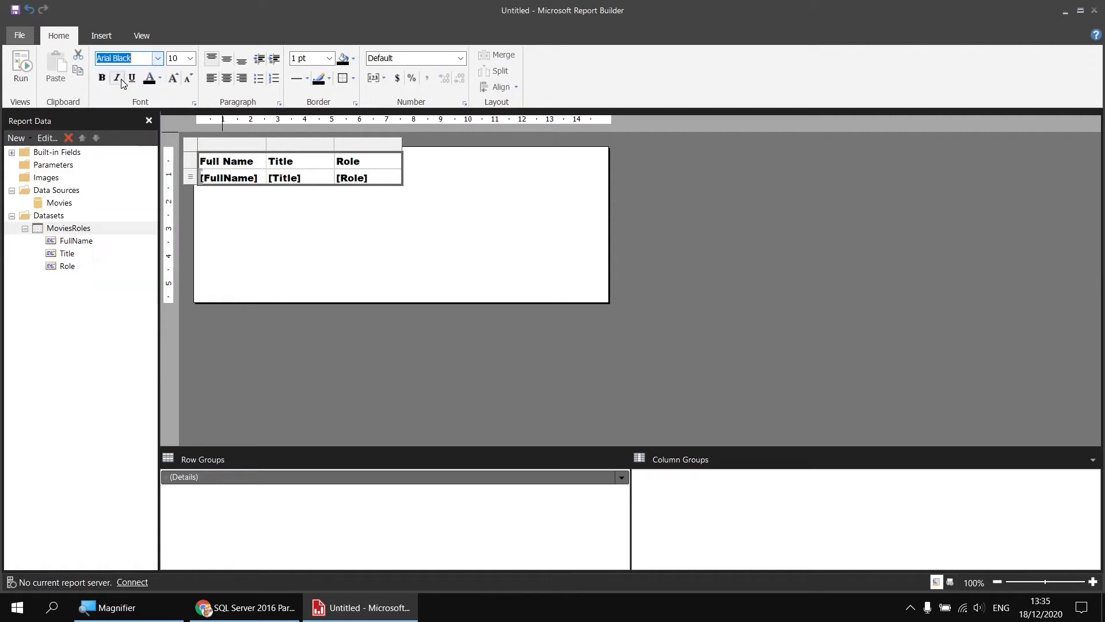
{"action": "left_click", "coordinate": [158, 58]}
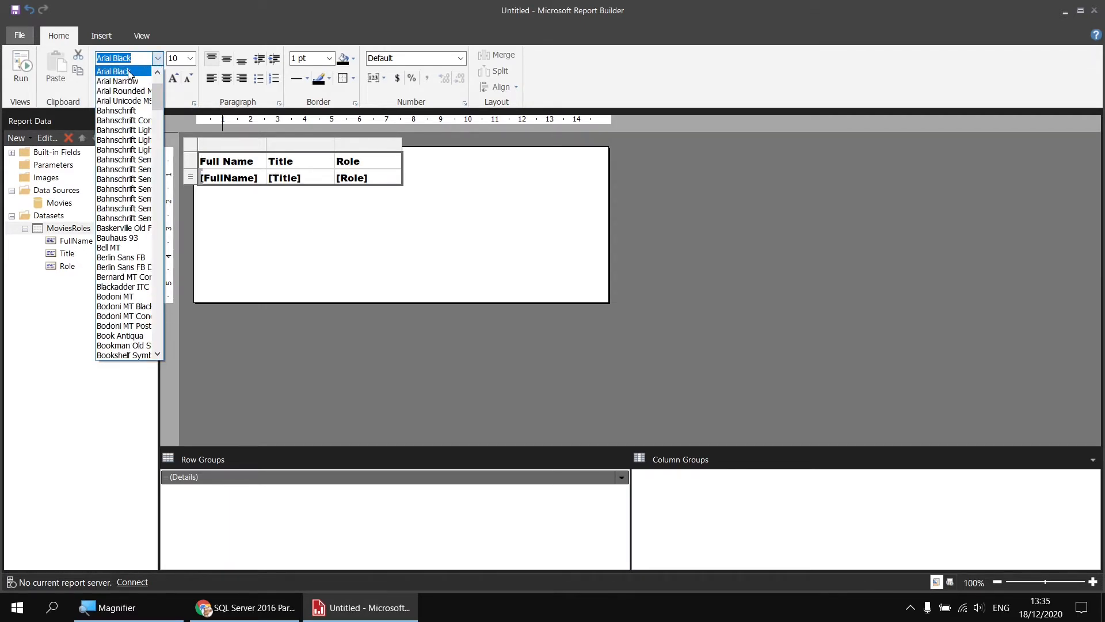
{"action": "scroll", "coordinate": [127, 76], "scroll_direction": "up", "scroll_amount": 1}
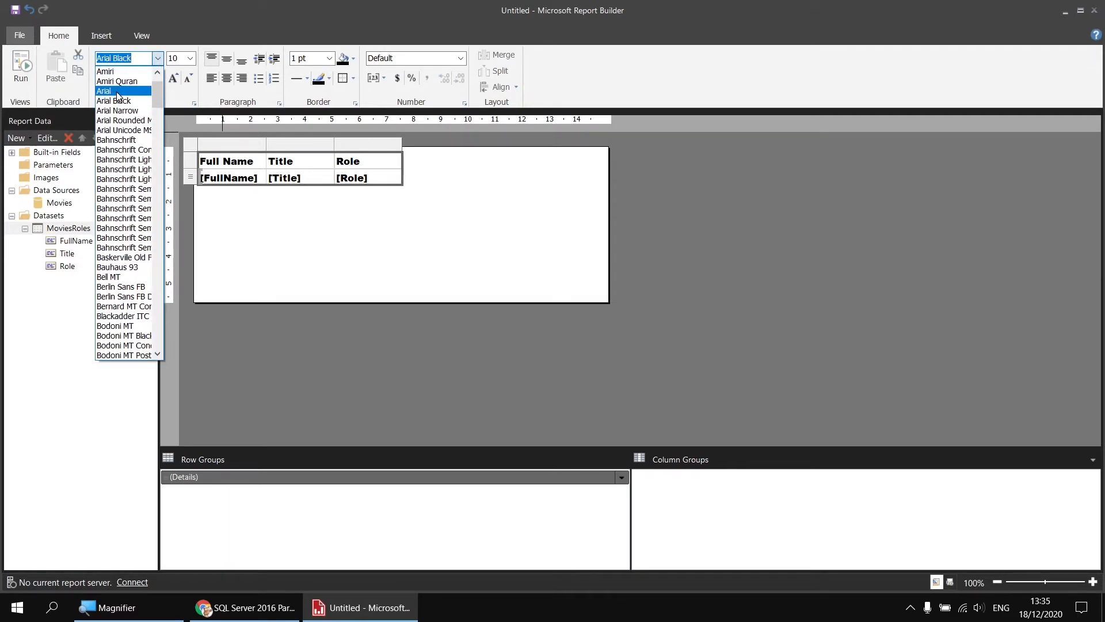
{"action": "left_click", "coordinate": [118, 91]}
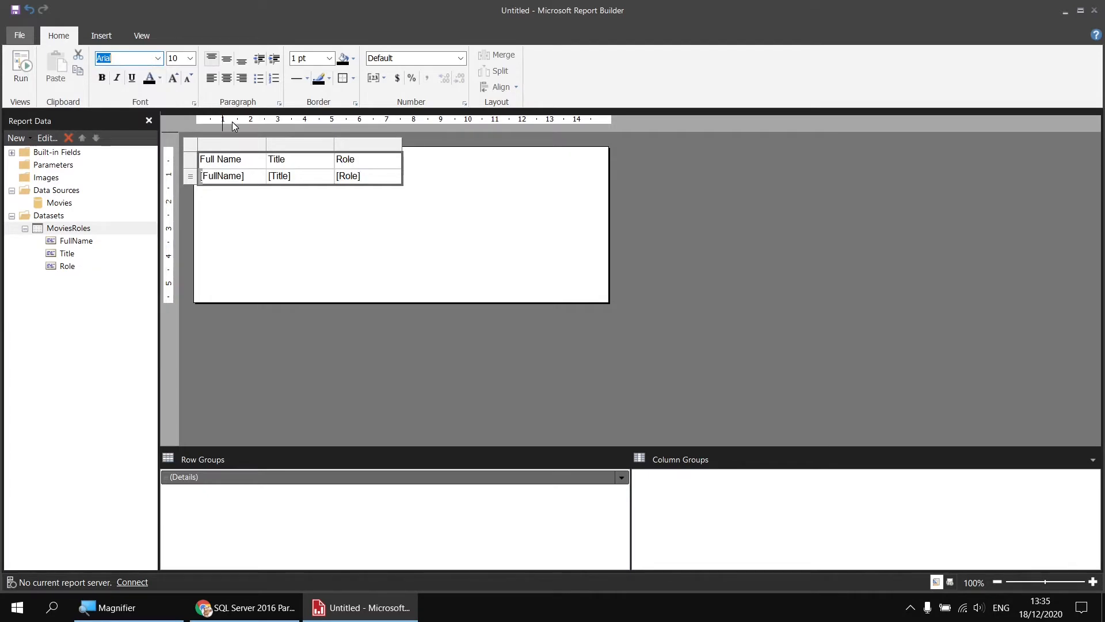
Step: Give the table's header row a light blue background fill and make its text bold
{"action": "left_click", "coordinate": [195, 167]}
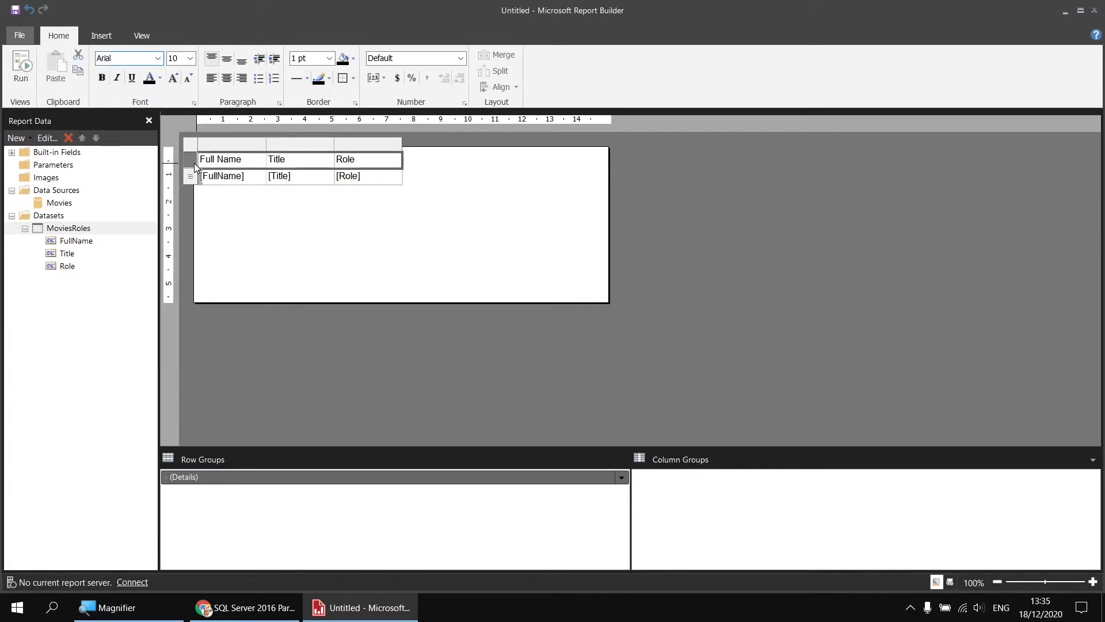
{"action": "left_click", "coordinate": [353, 58]}
{"action": "left_click", "coordinate": [417, 156]}
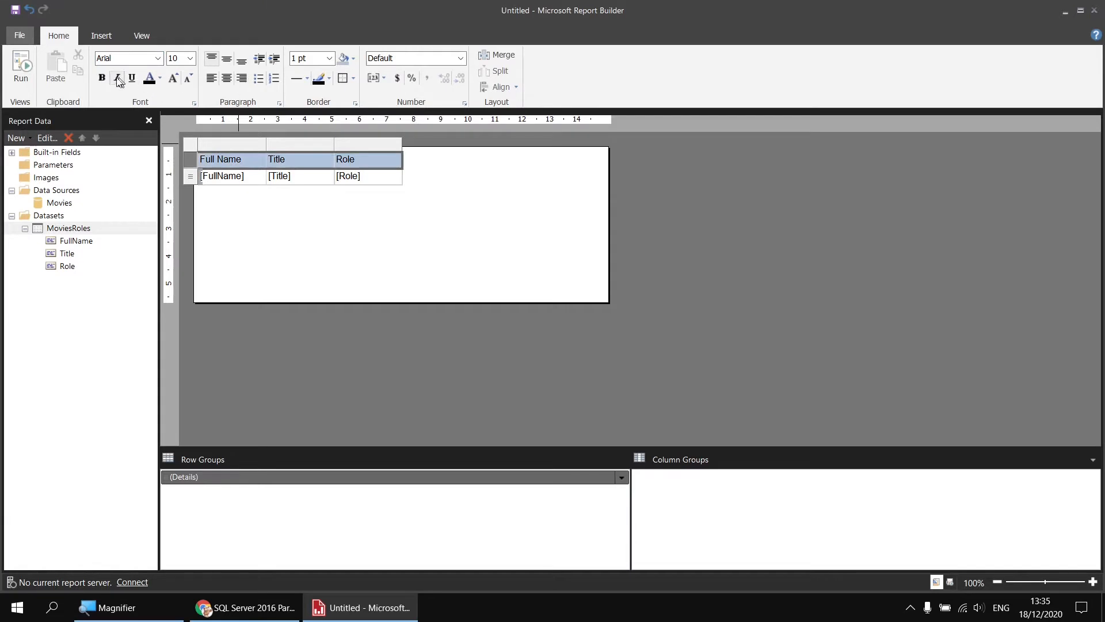
{"action": "key", "text": "ctrl+b"}
Step: Widen the Full Name, Title and Role columns to about 5.8, 6 and 8 cm, and run the report to preview them
{"action": "left_click", "coordinate": [269, 145]}
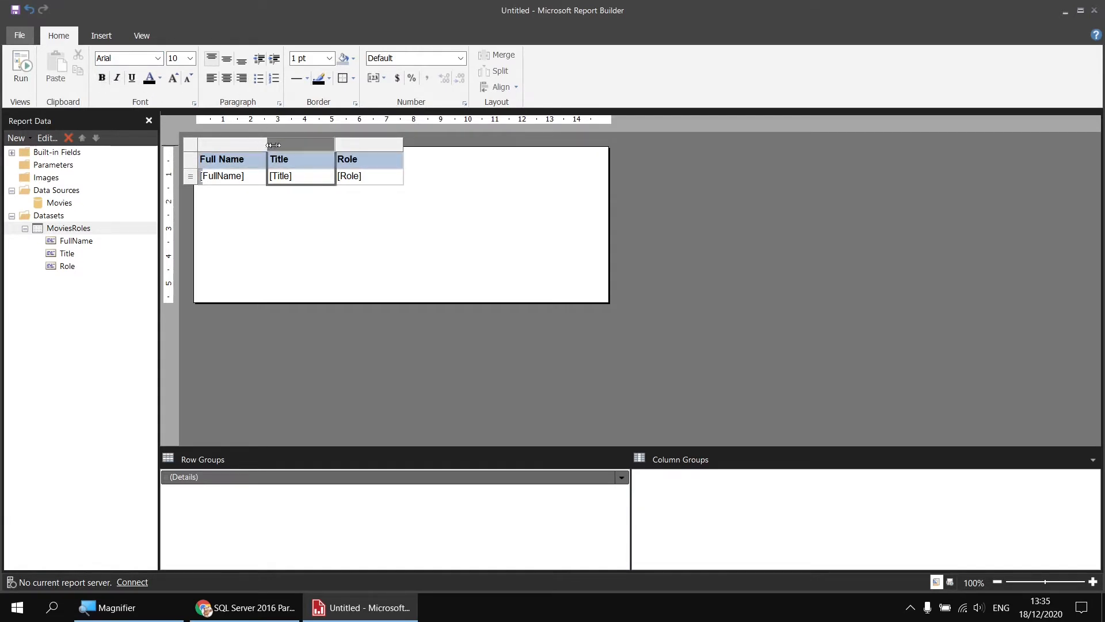
{"action": "left_click_drag", "start_coordinate": [266, 145], "coordinate": [354, 145]}
{"action": "left_click_drag", "start_coordinate": [421, 151], "coordinate": [521, 151]}
{"action": "left_click", "coordinate": [591, 150]}
{"action": "left_click", "coordinate": [581, 146]}
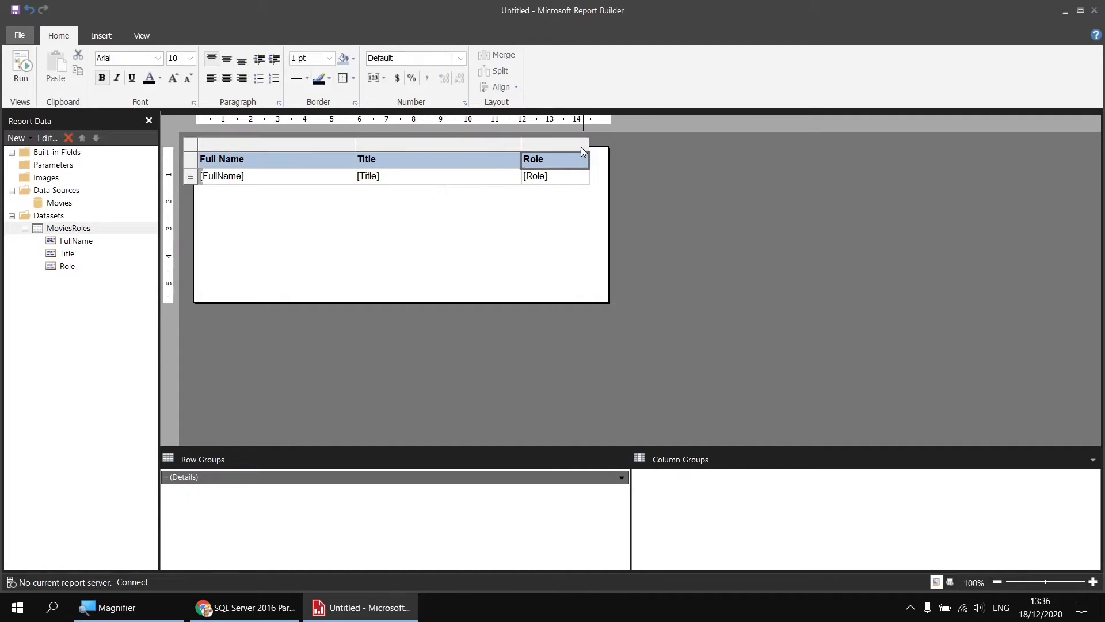
{"action": "left_click_drag", "start_coordinate": [589, 147], "coordinate": [746, 147]}
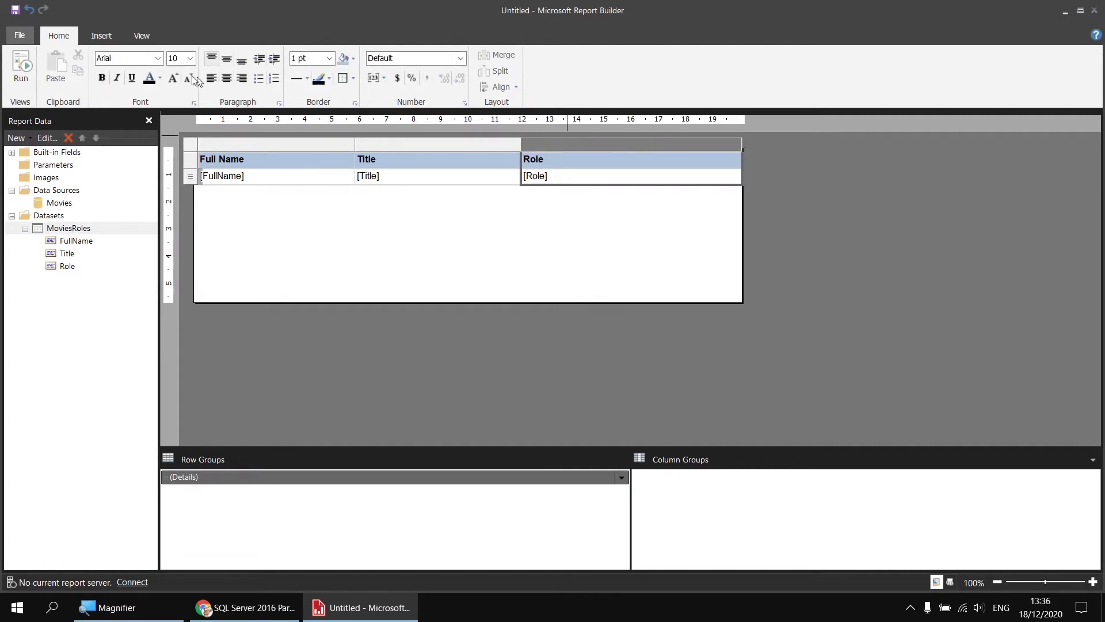
{"action": "left_click", "coordinate": [35, 75]}
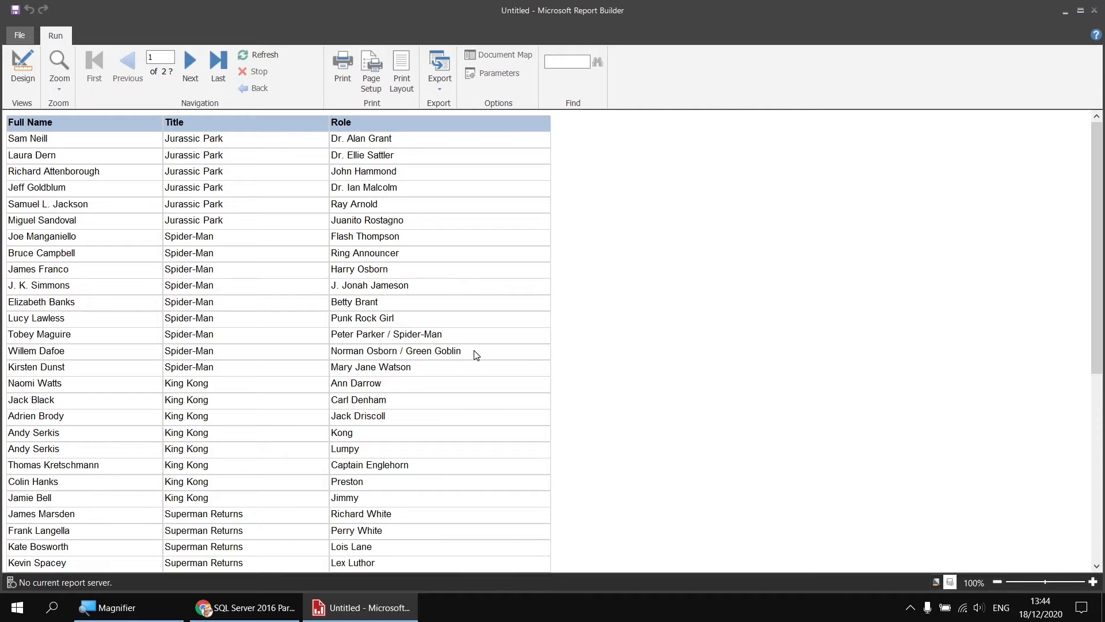
Step: Return to the report design and add a calculated field named Role1 to the MoviesRoles dataset
{"action": "left_click", "coordinate": [26, 60]}
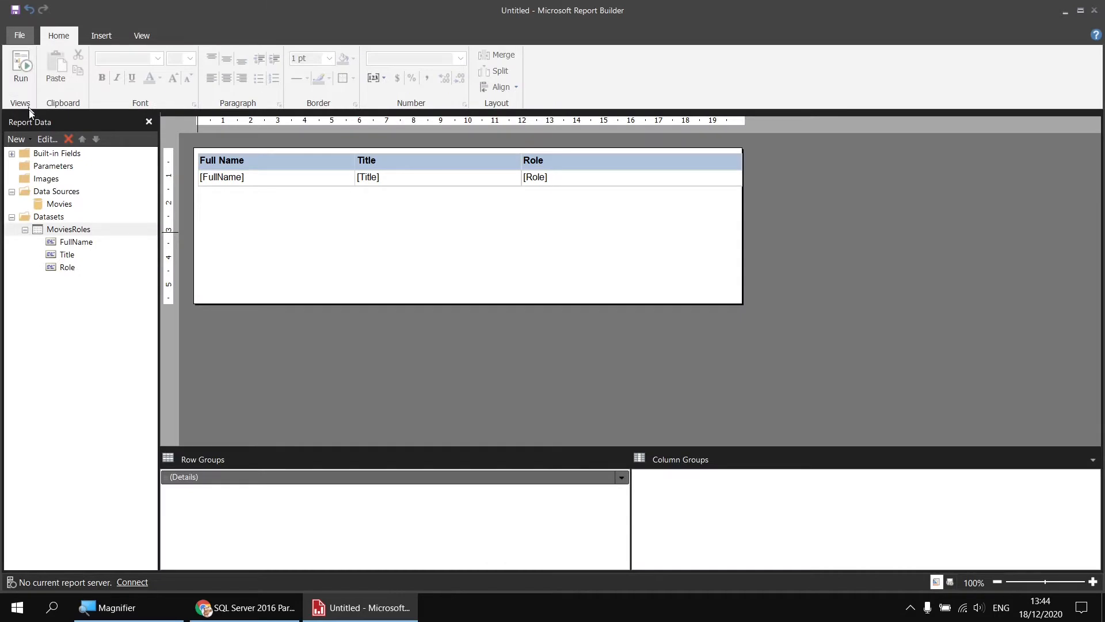
{"action": "right_click", "coordinate": [101, 230]}
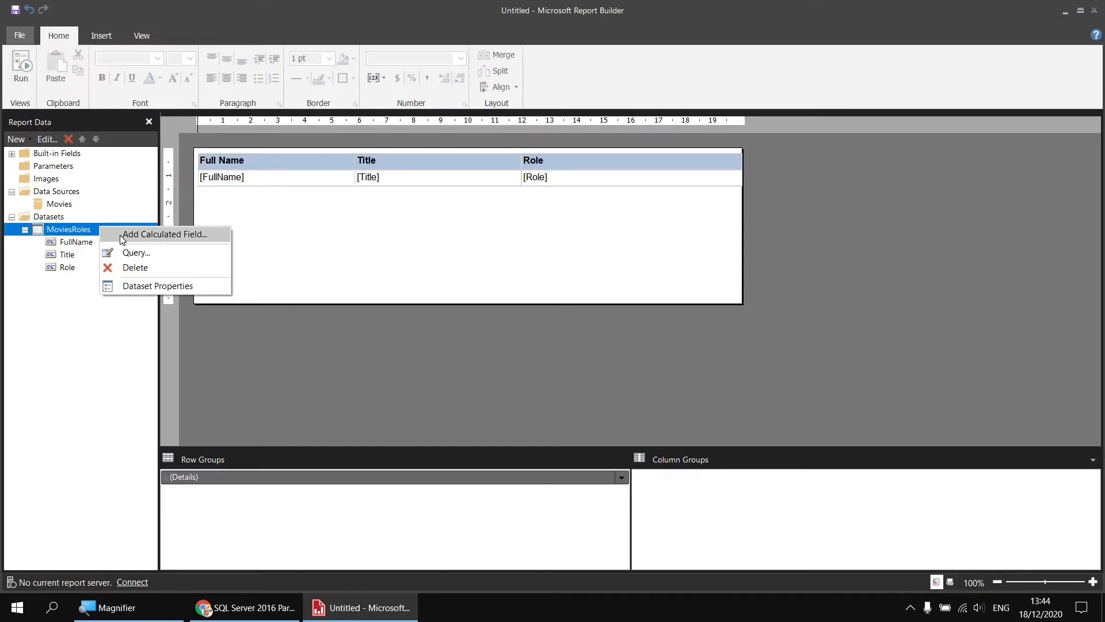
{"action": "left_click", "coordinate": [122, 234]}
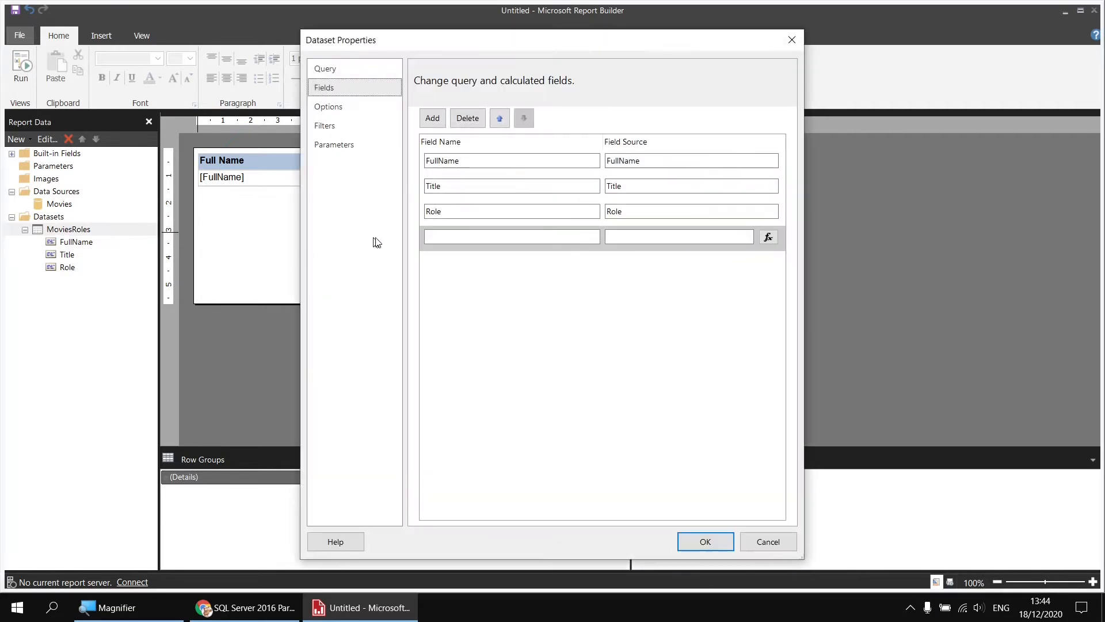
{"action": "left_click", "coordinate": [447, 238]}
{"action": "type", "text": "Role1"}
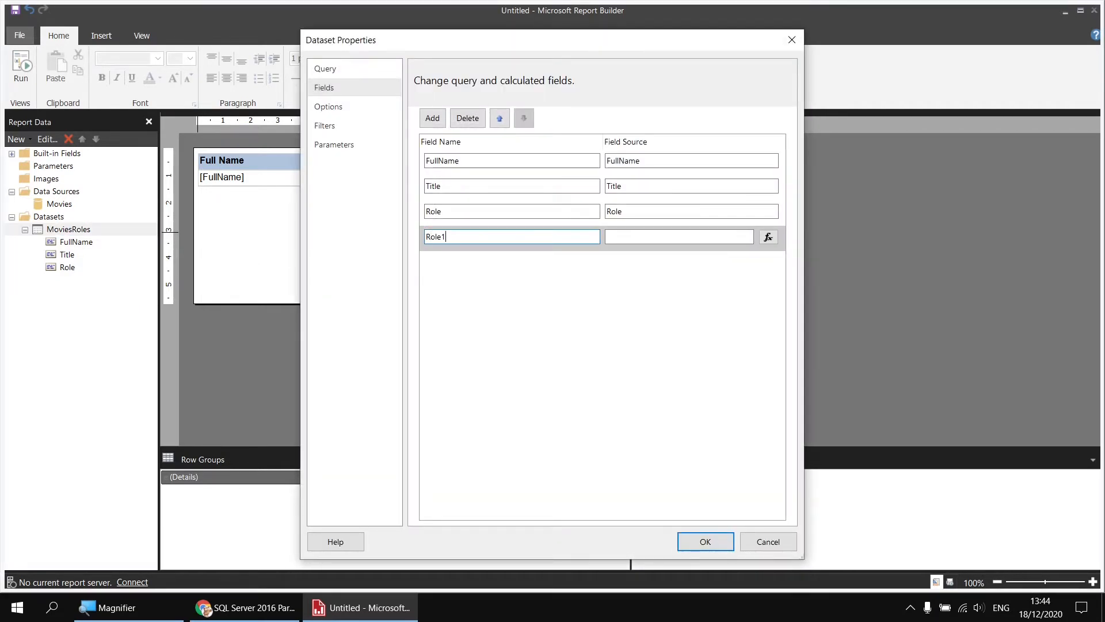
Step: Set the Role1 field's source to the expression =Split(Fields!Role.Value,"/") and save the dataset properties
{"action": "left_click", "coordinate": [770, 236]}
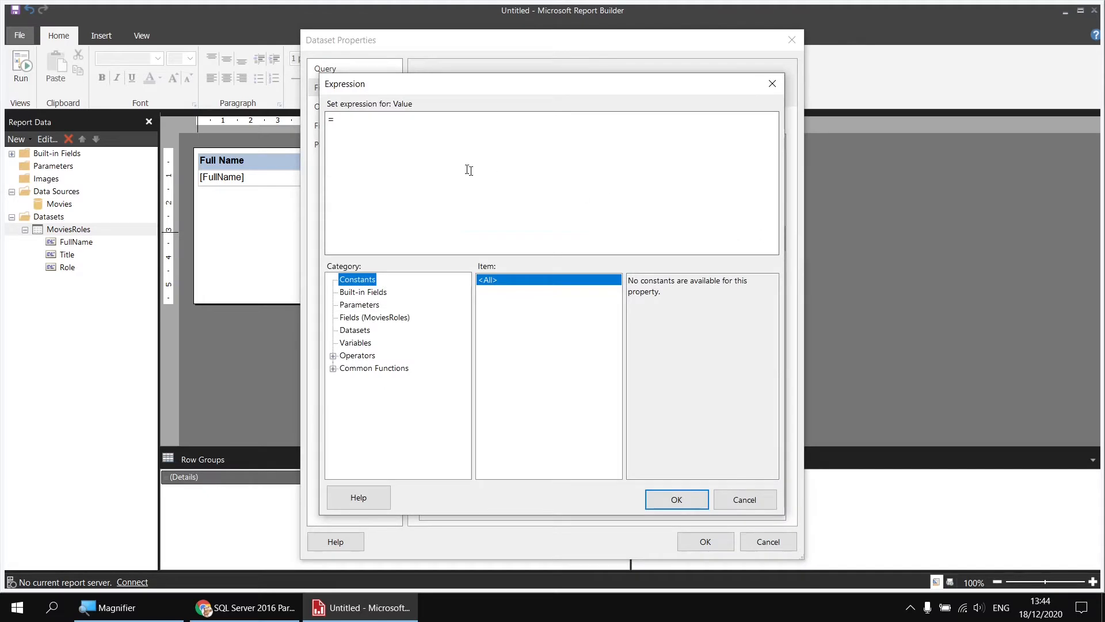
{"action": "left_click", "coordinate": [334, 369]}
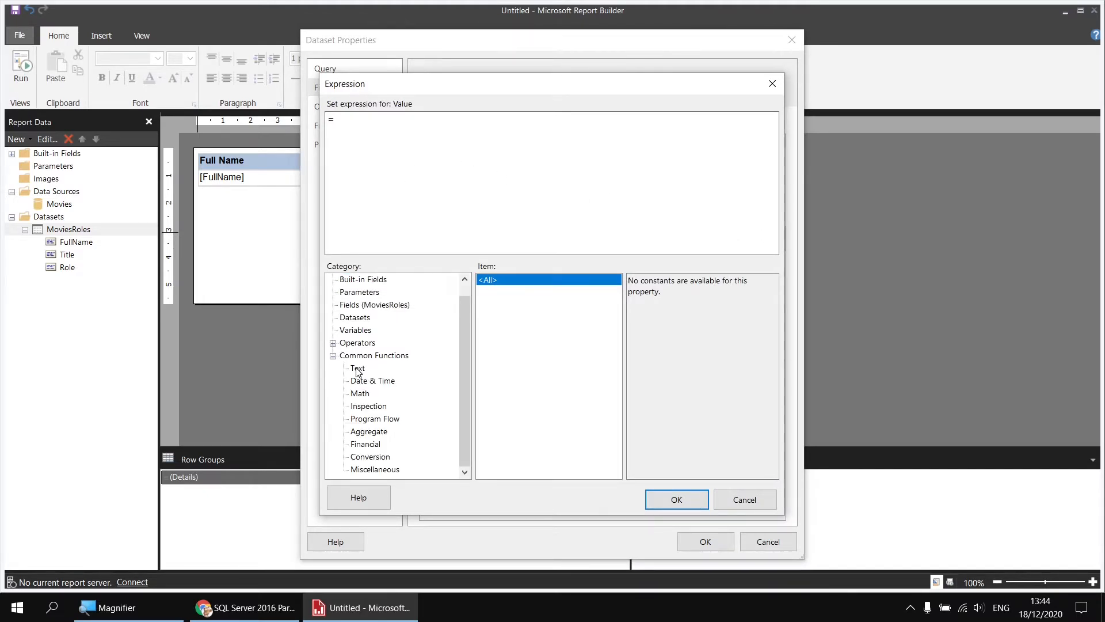
{"action": "left_click", "coordinate": [358, 369]}
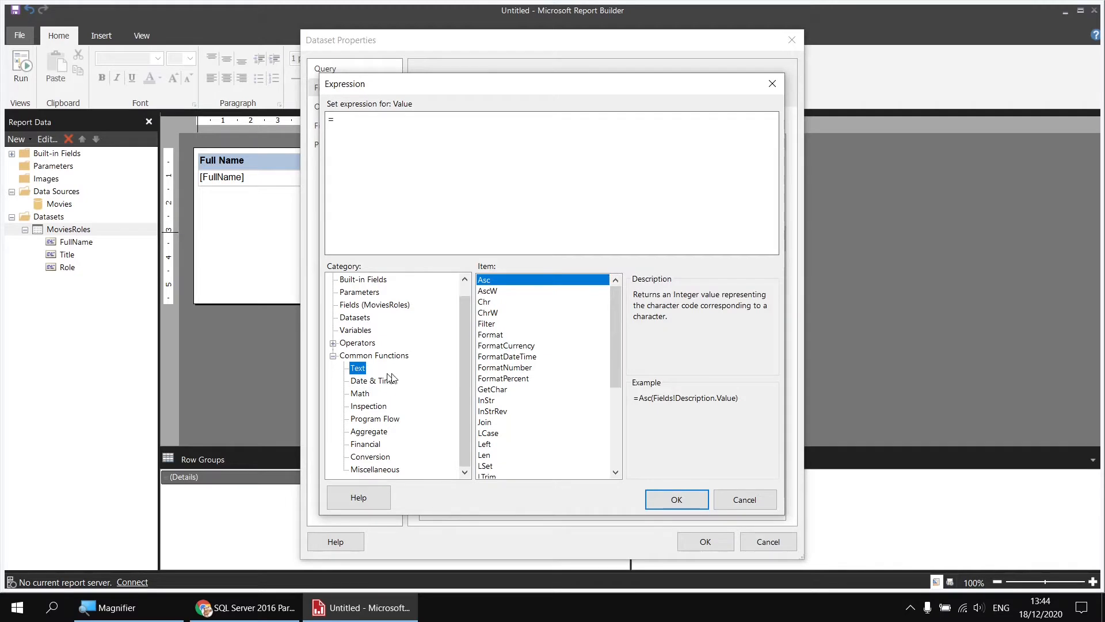
{"action": "left_click_drag", "start_coordinate": [616, 328], "coordinate": [613, 406]}
{"action": "left_click", "coordinate": [490, 403]}
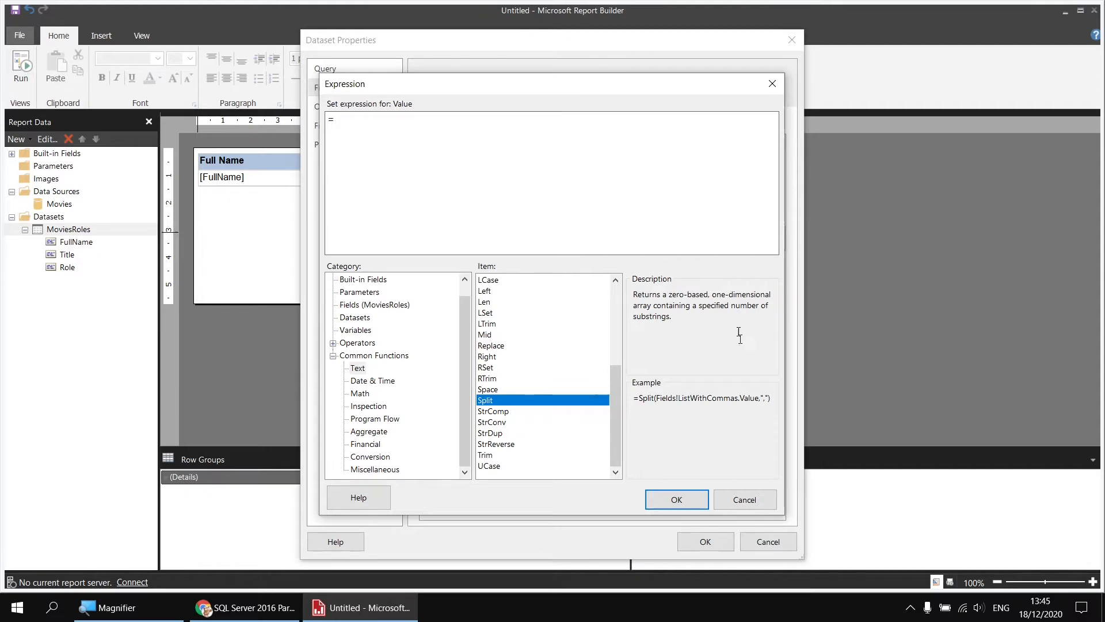
{"action": "double_click", "coordinate": [485, 401]}
{"action": "scroll", "coordinate": [464, 385], "scroll_direction": "up", "scroll_amount": 1}
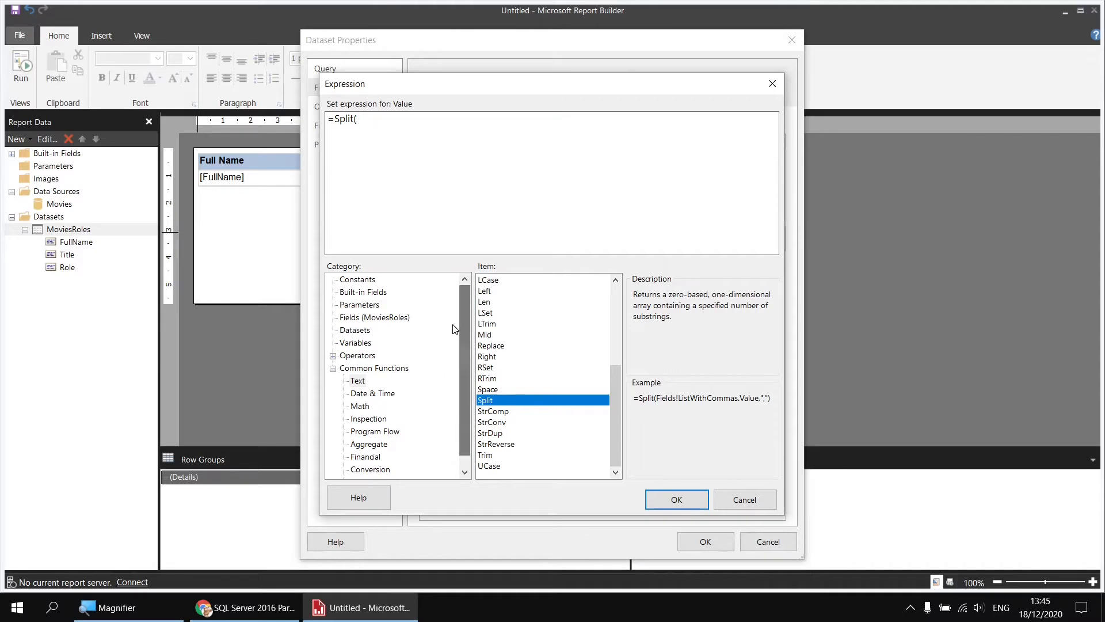
{"action": "left_click", "coordinate": [362, 317]}
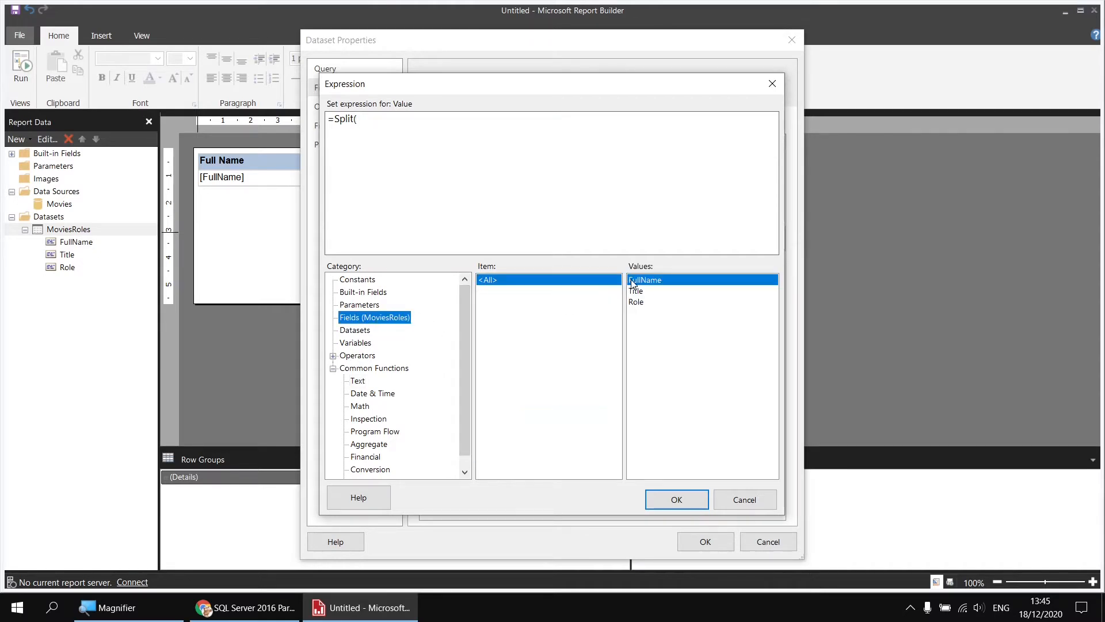
{"action": "double_click", "coordinate": [637, 302]}
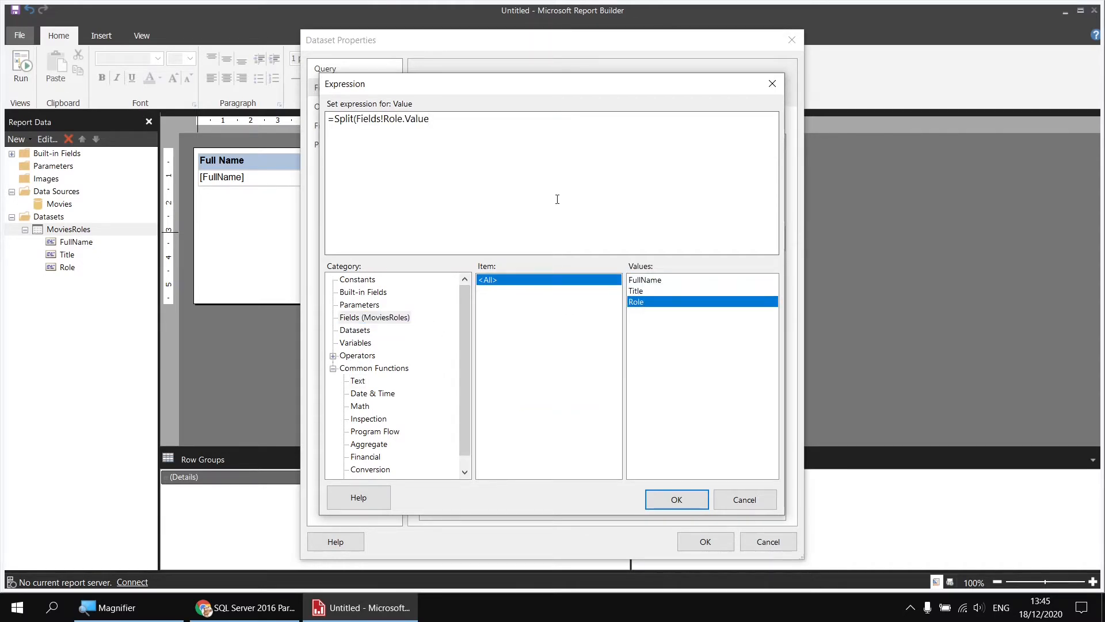
{"action": "type", "text": ",\"/\""}
{"action": "type", "text": ")"}
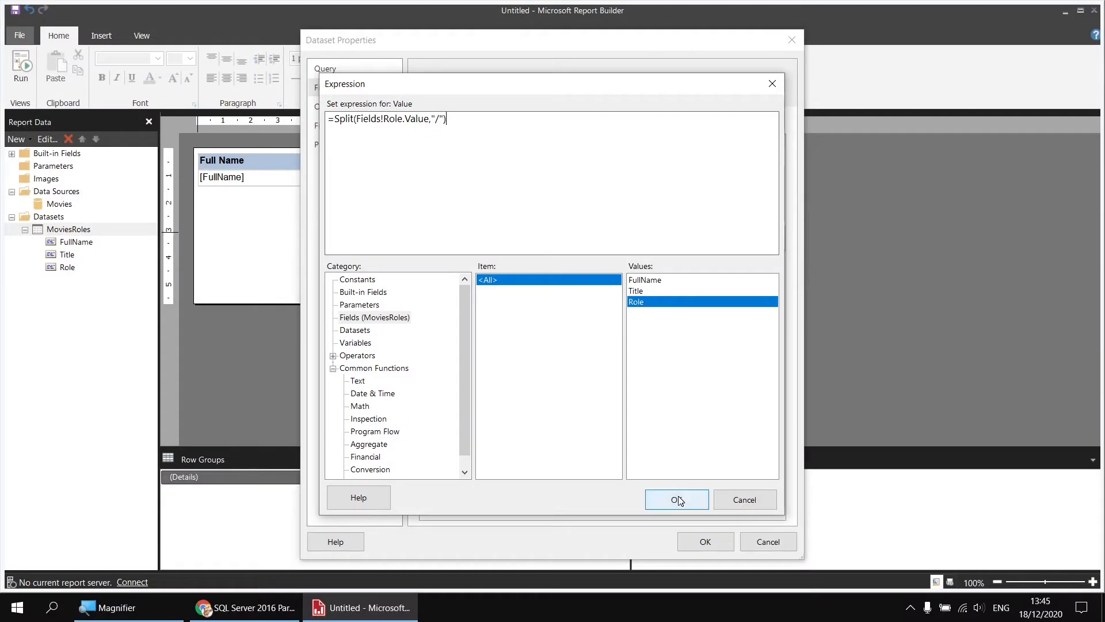
{"action": "left_click", "coordinate": [668, 493]}
{"action": "left_click", "coordinate": [704, 540]}
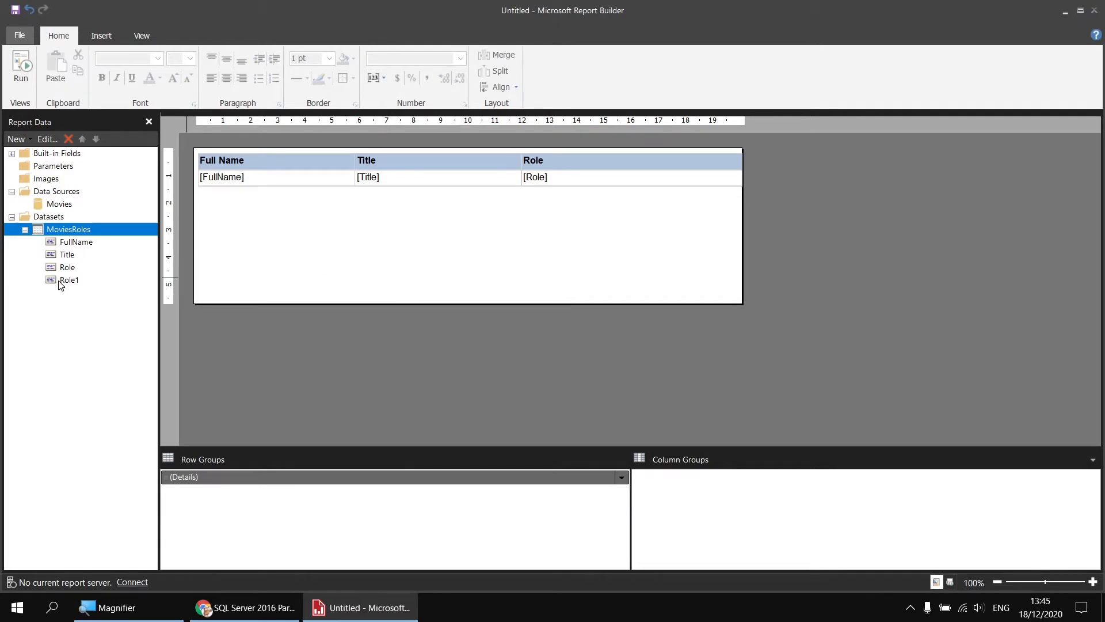
Step: Add Role1 as the table's last column, widen it to about 7 cm, and run the report
{"action": "left_click_drag", "start_coordinate": [52, 282], "coordinate": [734, 179]}
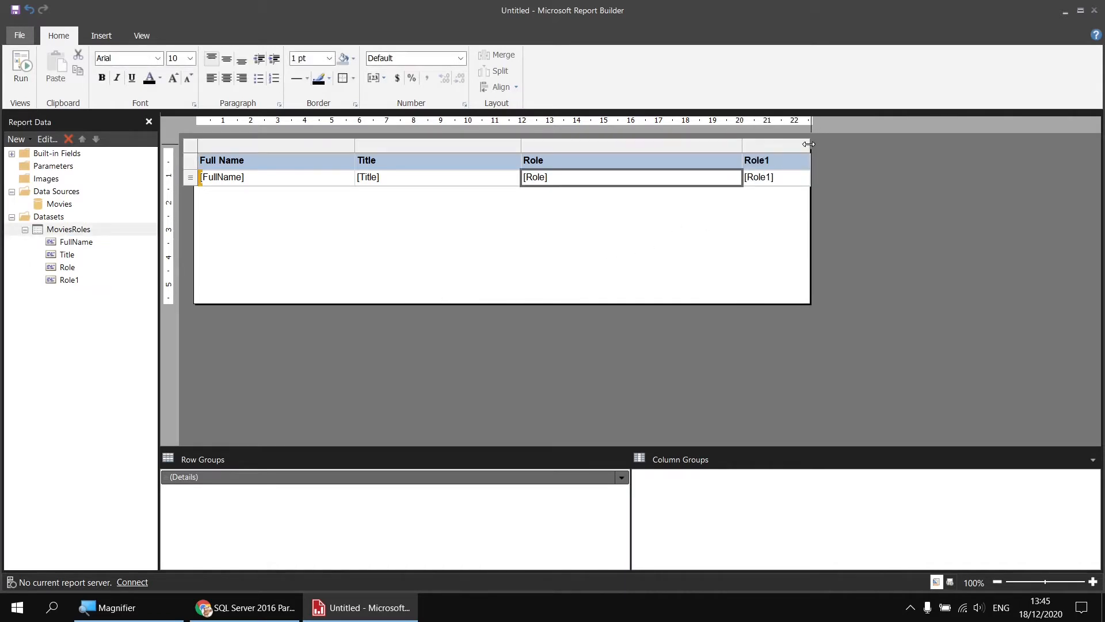
{"action": "left_click_drag", "start_coordinate": [812, 148], "coordinate": [930, 148]}
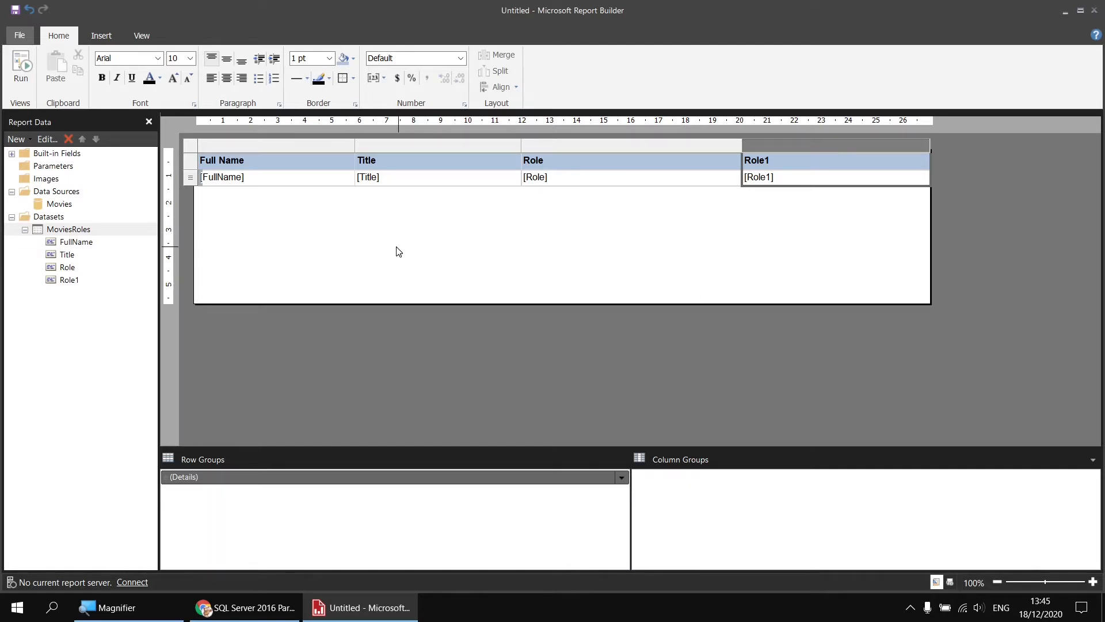
{"action": "left_click", "coordinate": [22, 72]}
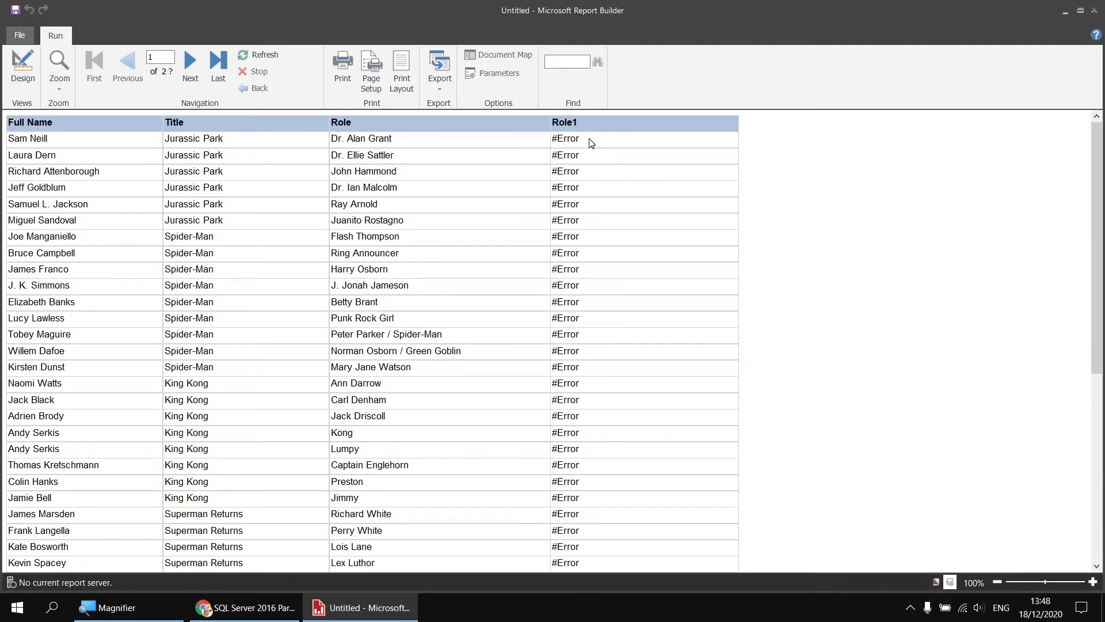
Step: Return to the report design, open Role1's source expression, and view the description of the Split text function
{"action": "left_click", "coordinate": [21, 66]}
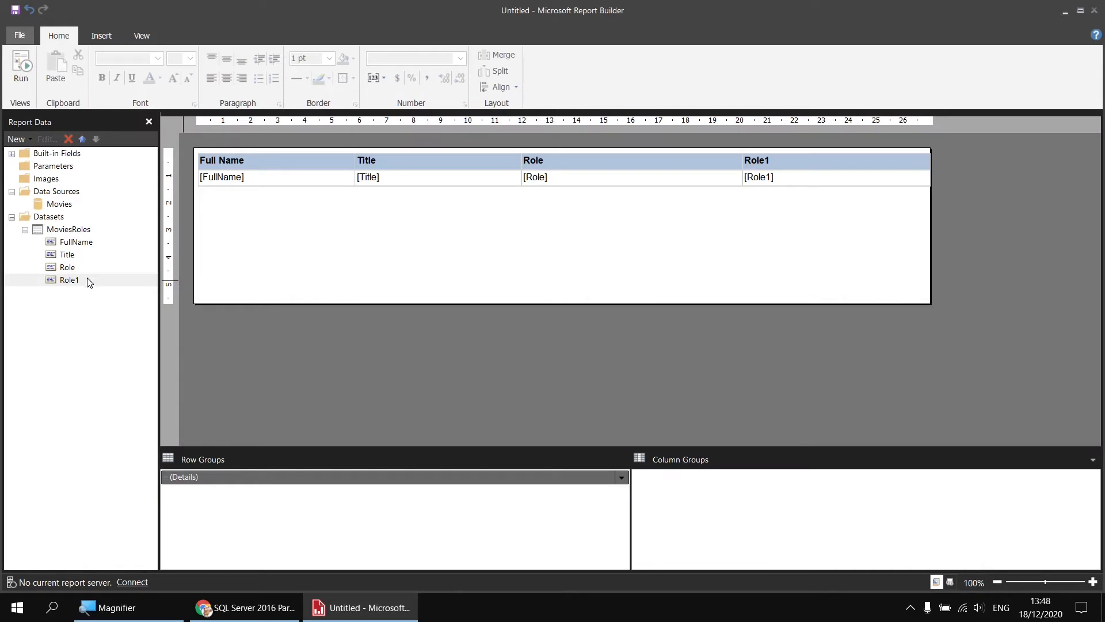
{"action": "right_click", "coordinate": [86, 281]}
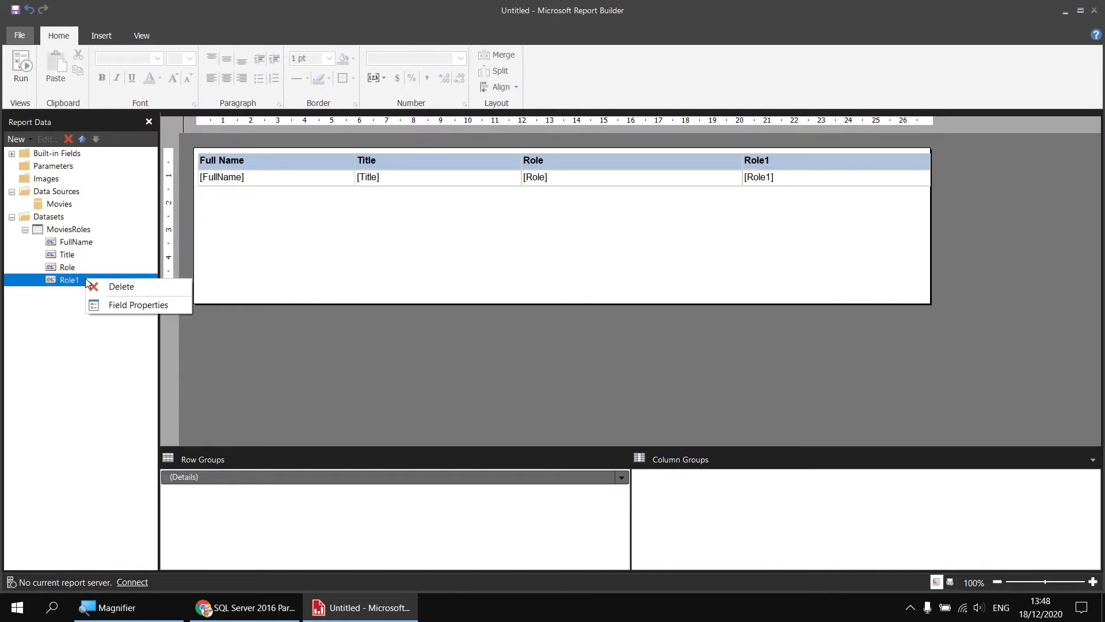
{"action": "left_click", "coordinate": [129, 307]}
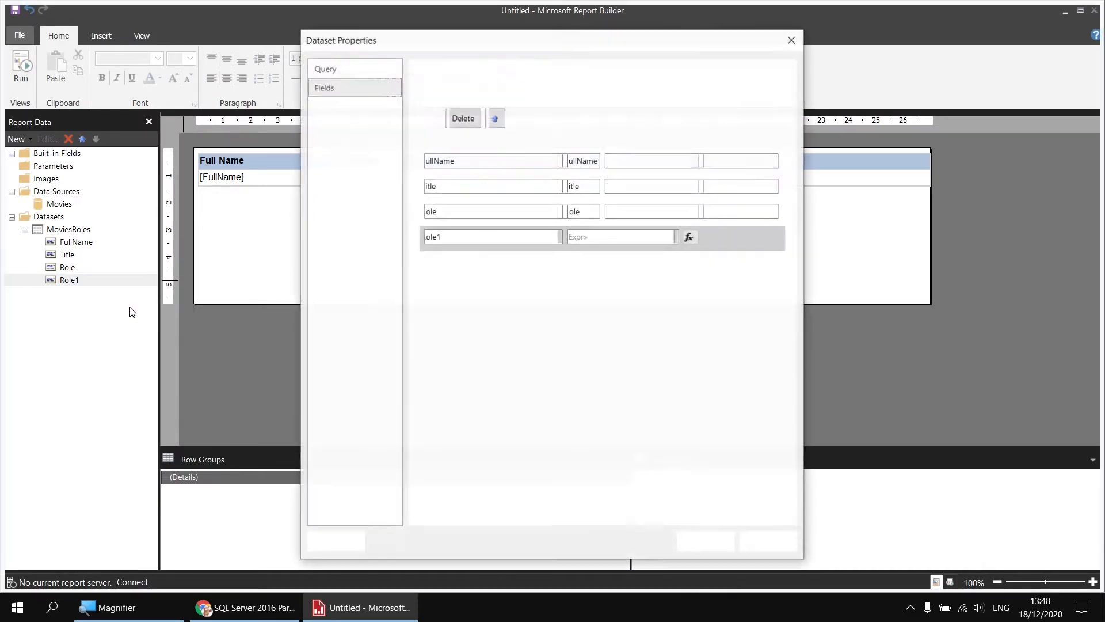
{"action": "left_click", "coordinate": [768, 237]}
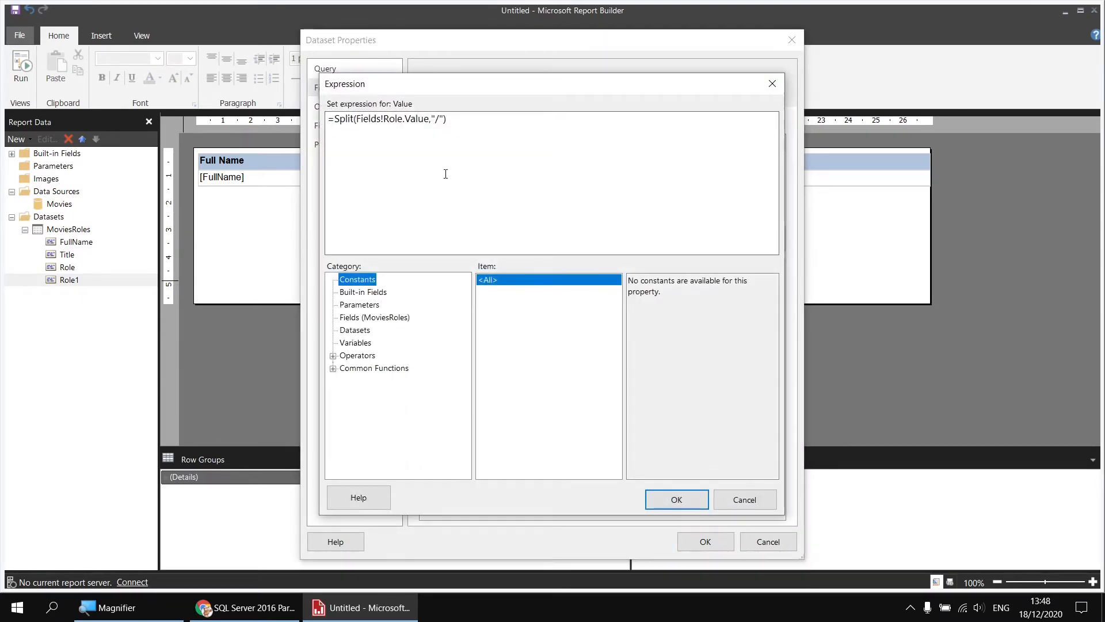
{"action": "left_click", "coordinate": [333, 369]}
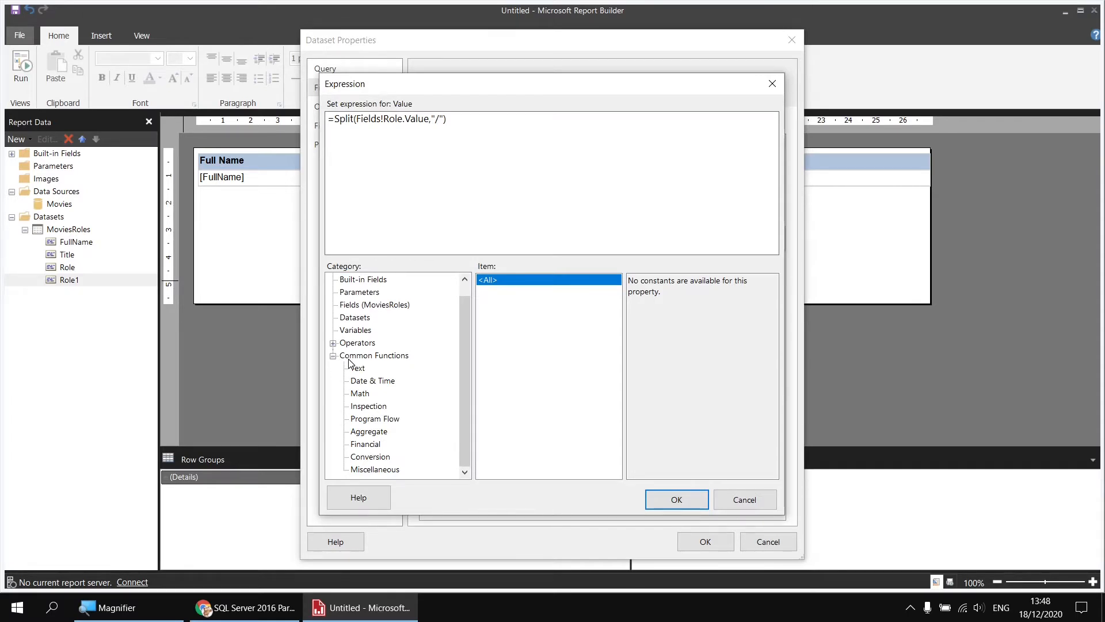
{"action": "left_click", "coordinate": [359, 369]}
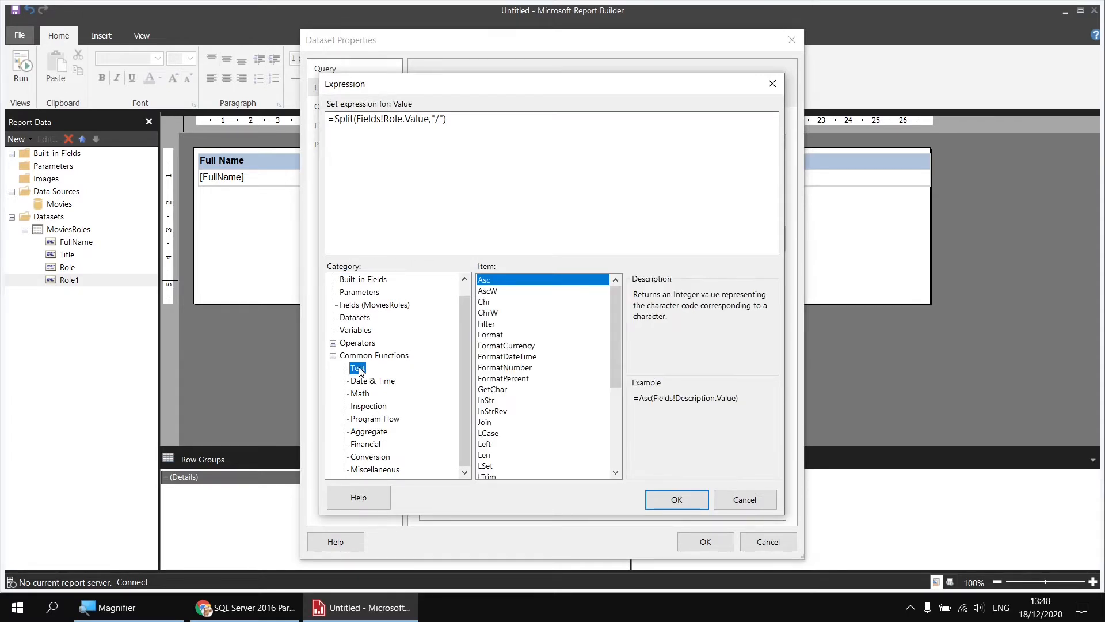
{"action": "scroll", "coordinate": [542, 397], "scroll_direction": "down", "scroll_amount": 5}
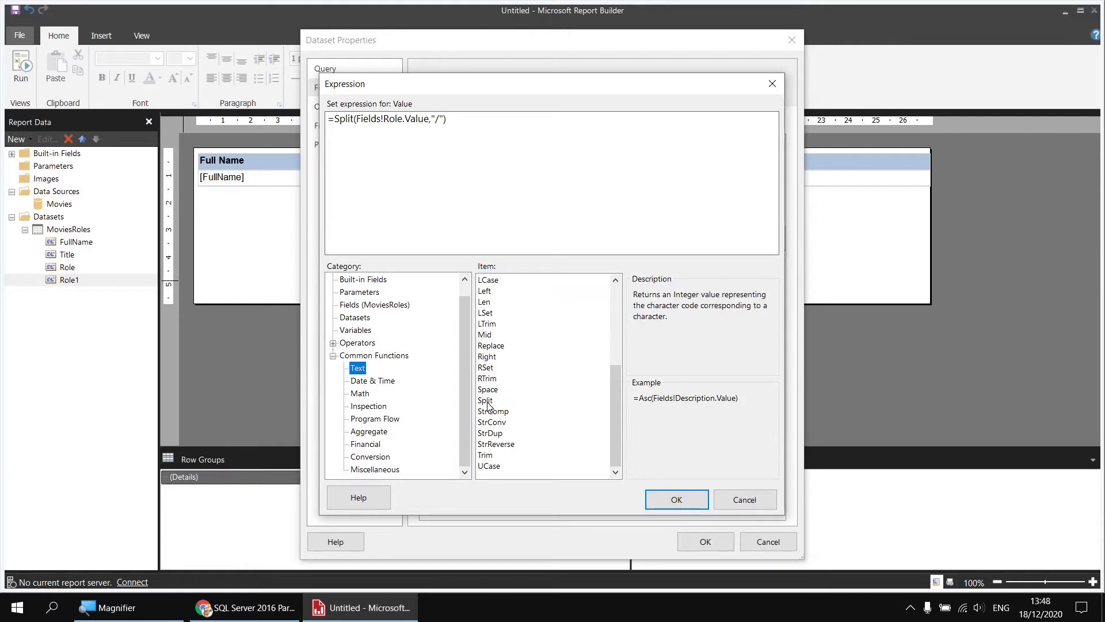
{"action": "left_click", "coordinate": [488, 401]}
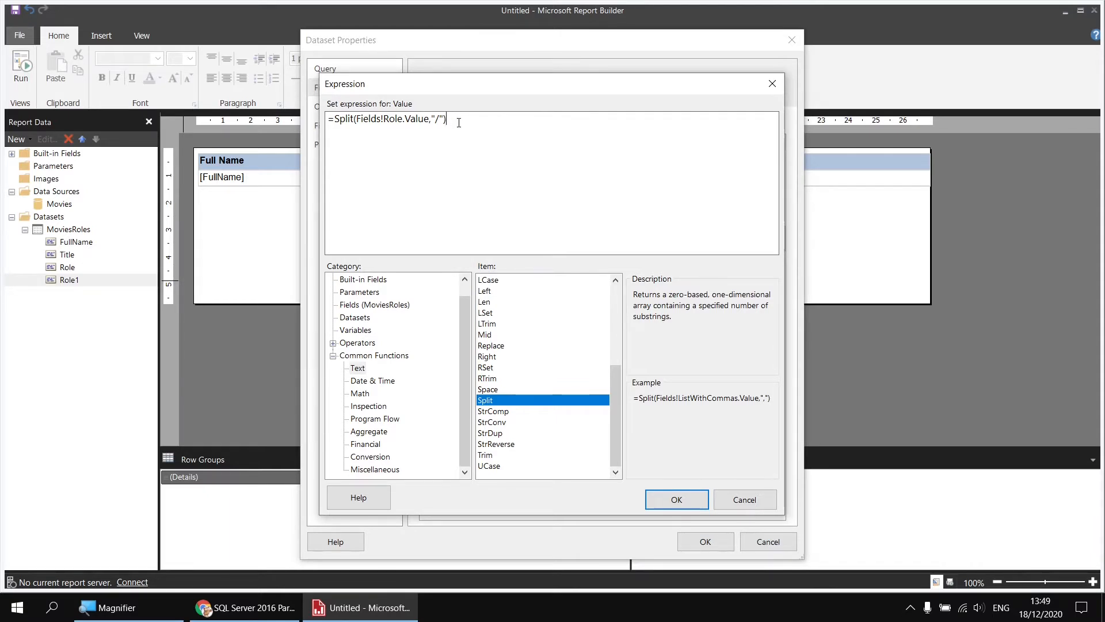
Step: Append (0) to Role1's Split expression, save the dataset properties, and run the report
{"action": "type", "text": "(0)"}
{"action": "key", "text": "super+plus"}
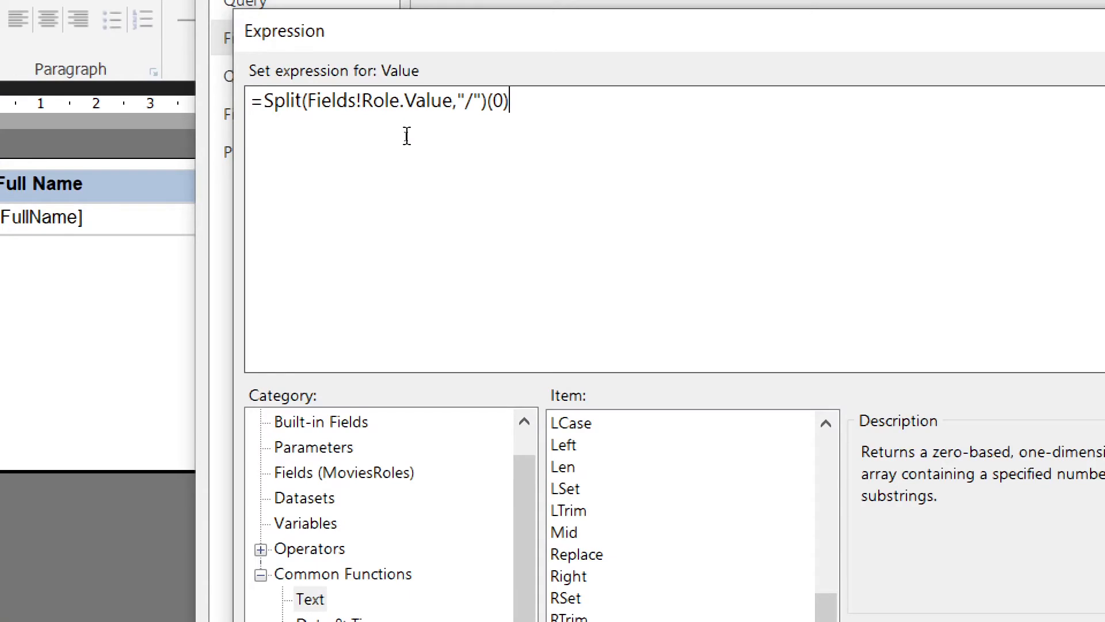
{"action": "key", "text": "super+minus"}
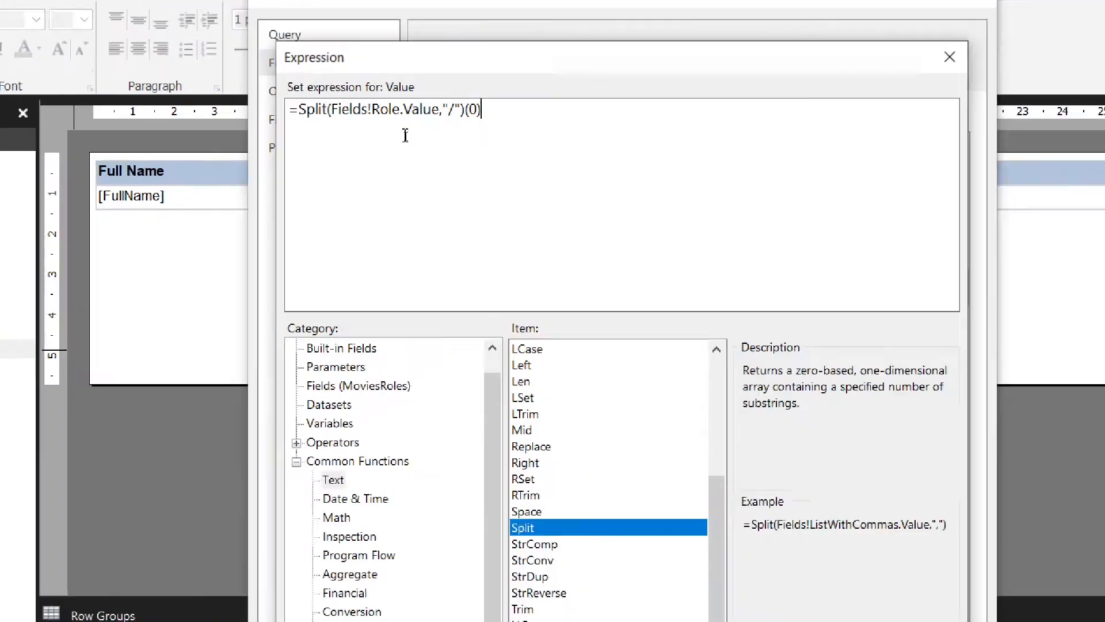
{"action": "left_click", "coordinate": [672, 498]}
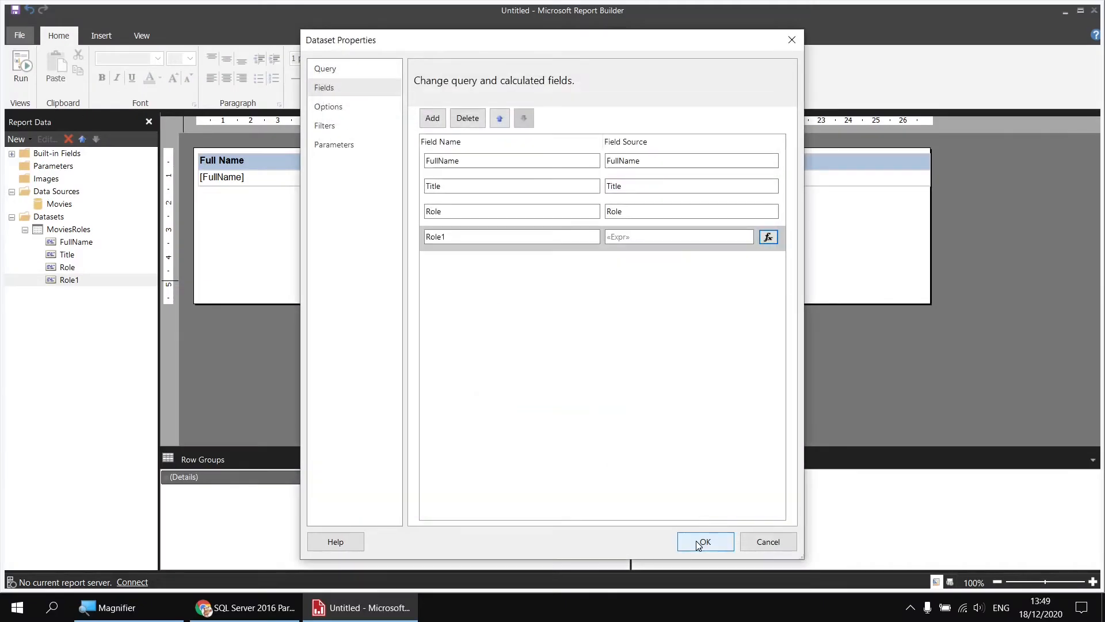
{"action": "left_click", "coordinate": [696, 537]}
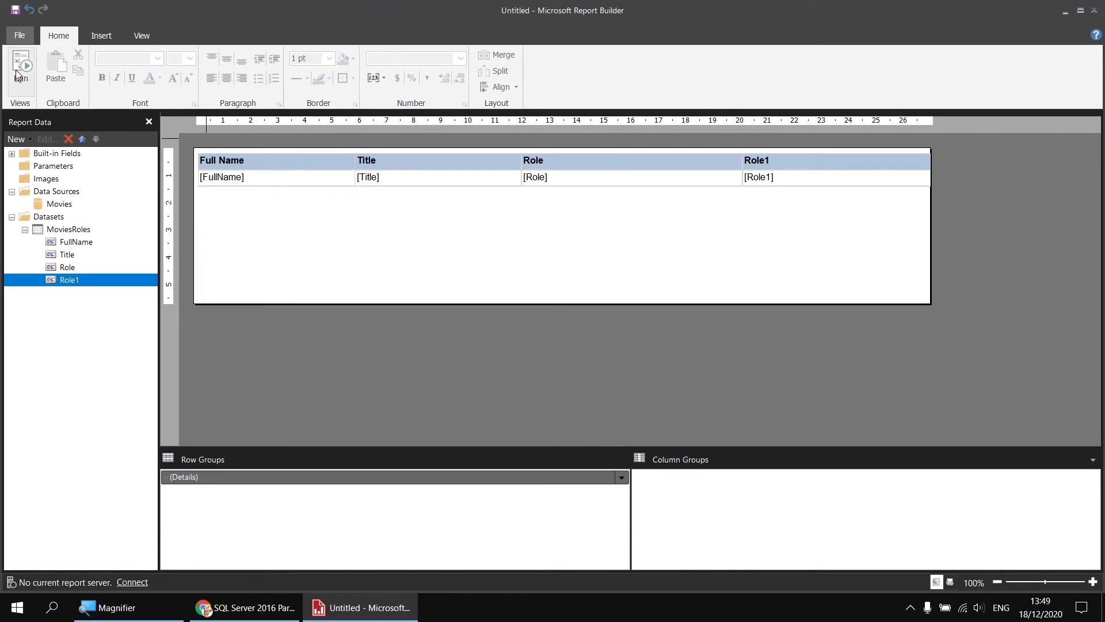
{"action": "left_click", "coordinate": [21, 73]}
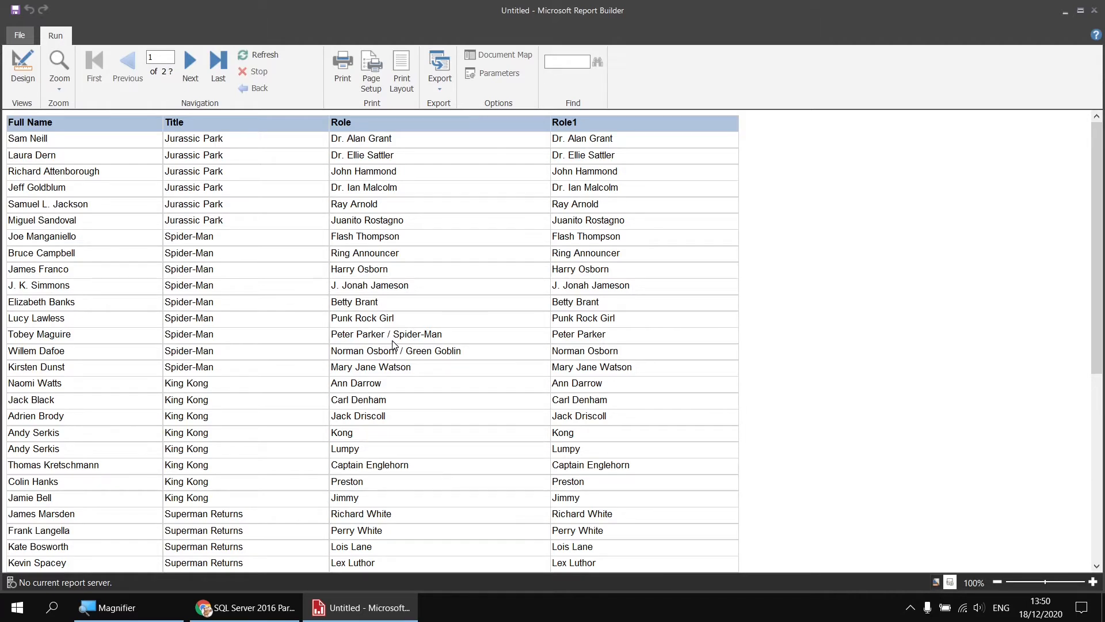
Step: Return to the design, change Role1's expression to =Trim(Split(Fields!Role.Value,"/")(0)), save the dataset properties, and run the report
{"action": "left_click", "coordinate": [27, 68]}
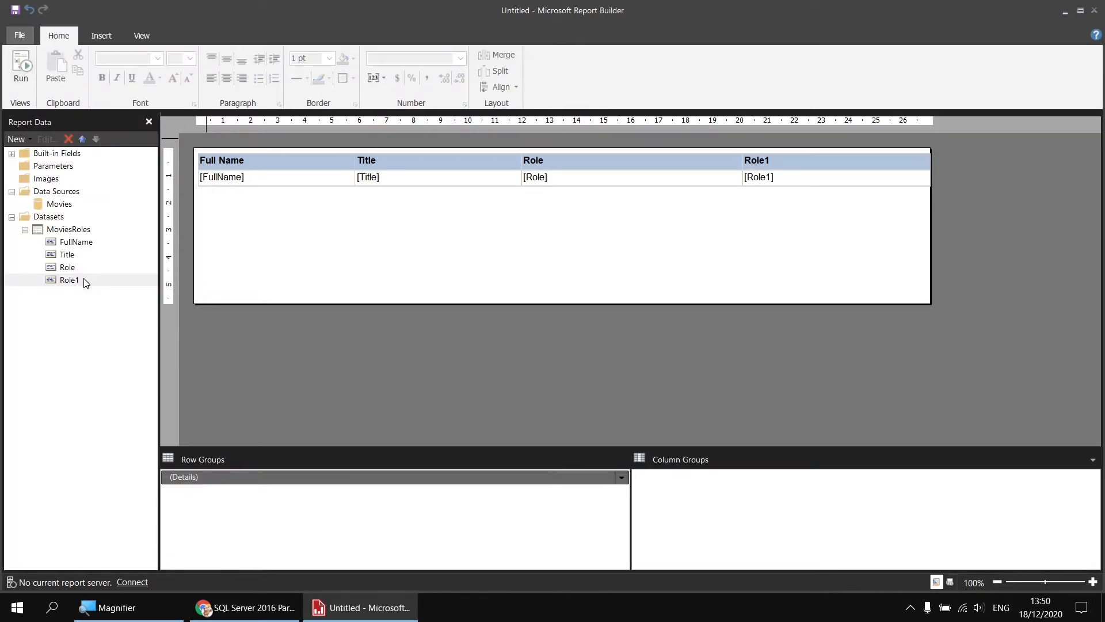
{"action": "right_click", "coordinate": [85, 281]}
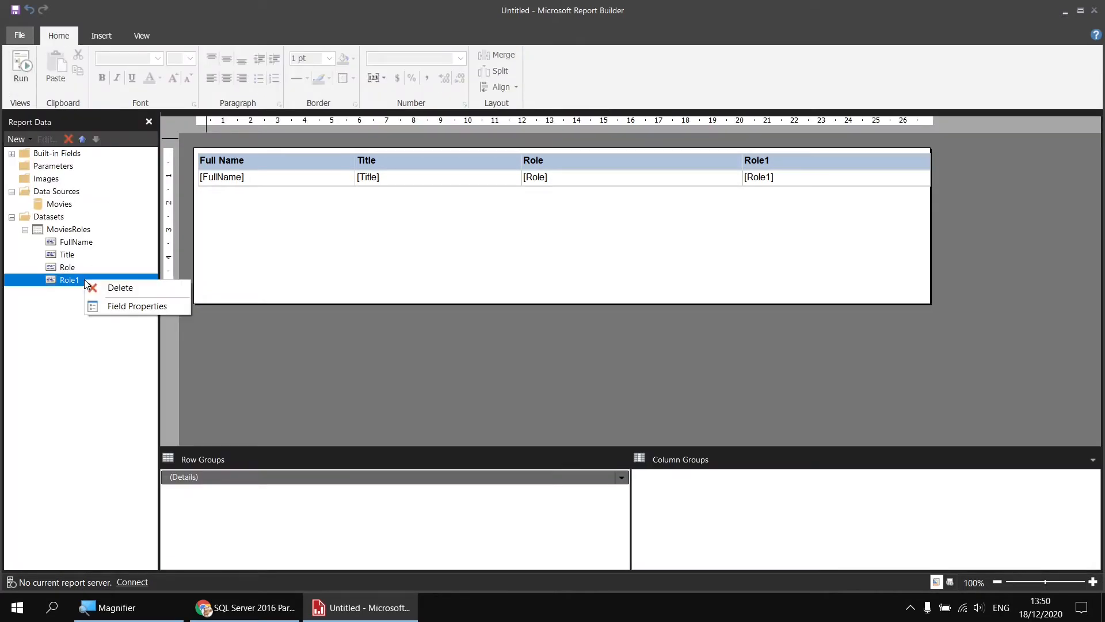
{"action": "left_click", "coordinate": [125, 307]}
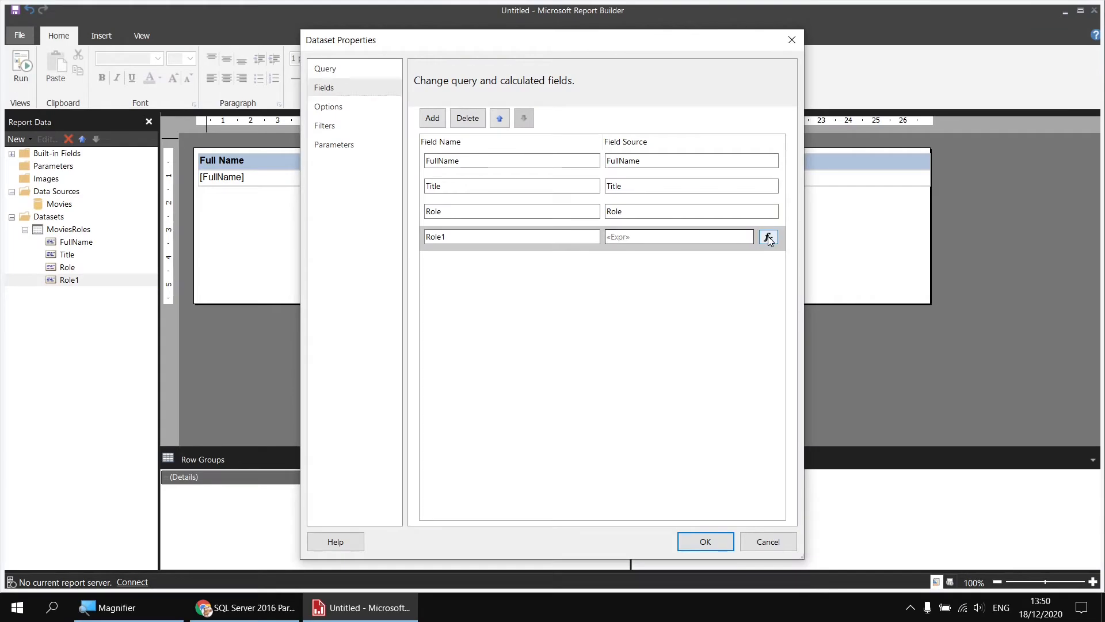
{"action": "left_click", "coordinate": [768, 237]}
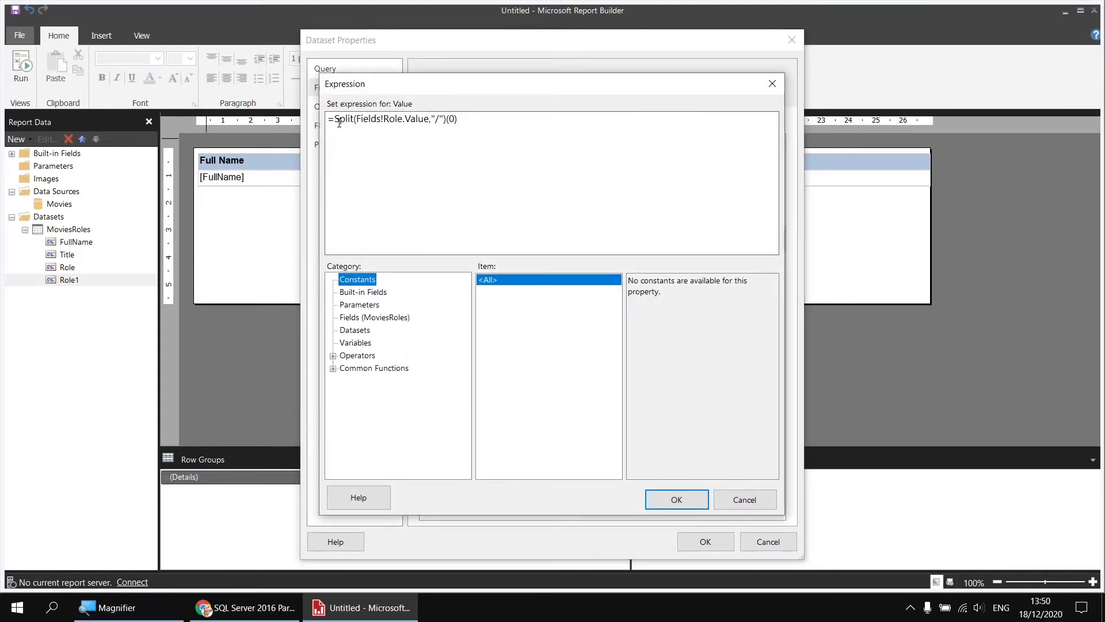
{"action": "left_click", "coordinate": [339, 123]}
{"action": "type", "text": "Trim"}
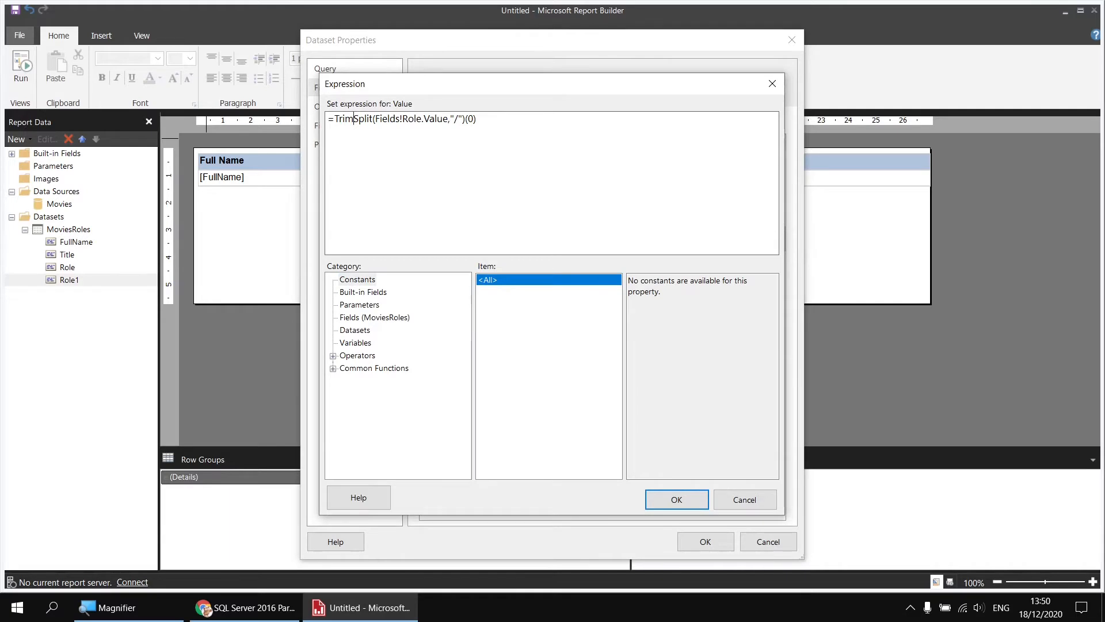
{"action": "type", "text": "("}
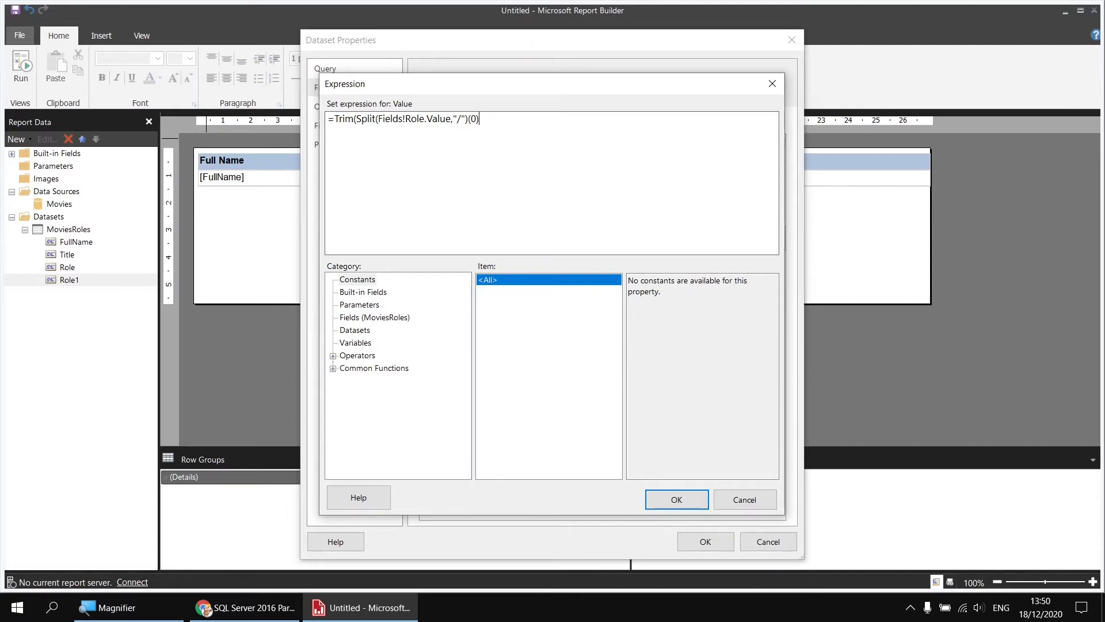
{"action": "type", "text": ")"}
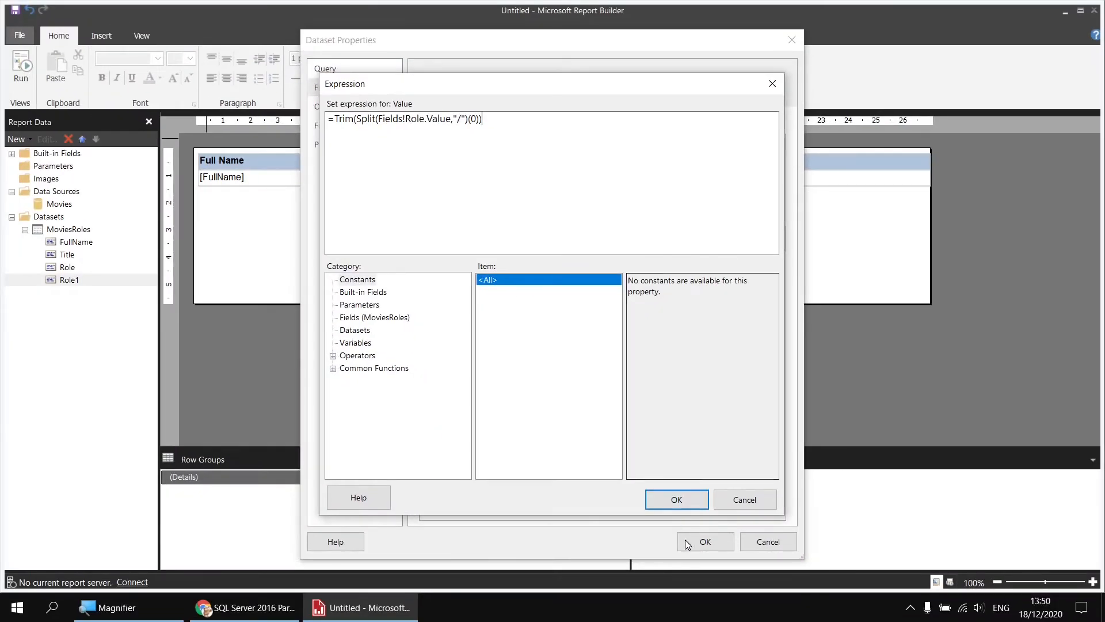
{"action": "left_click", "coordinate": [677, 501]}
{"action": "left_click", "coordinate": [704, 541]}
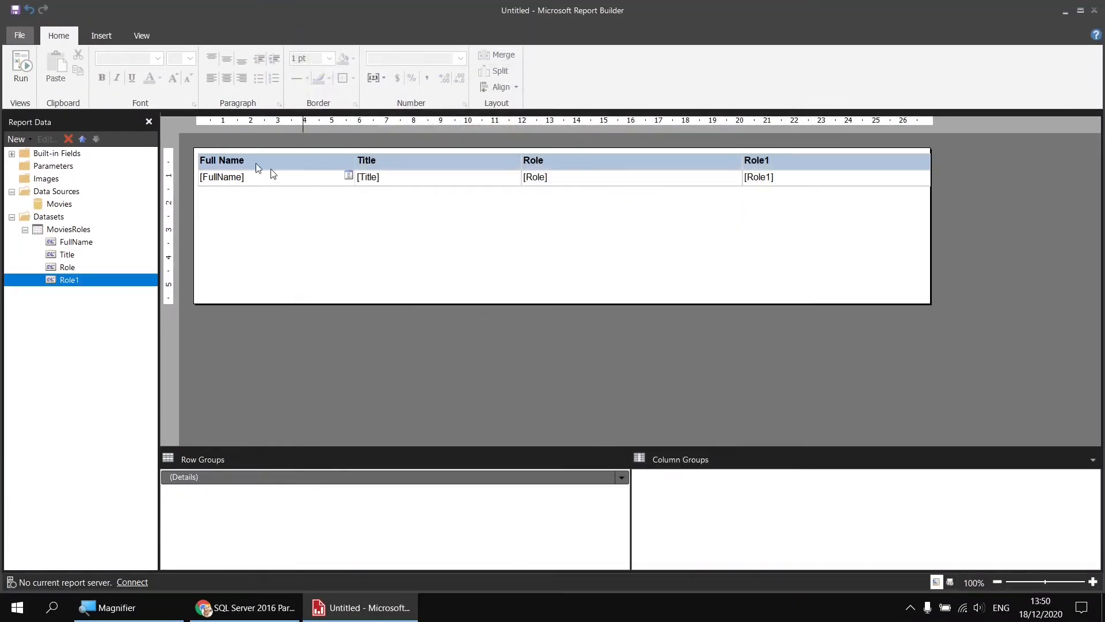
{"action": "left_click", "coordinate": [22, 69]}
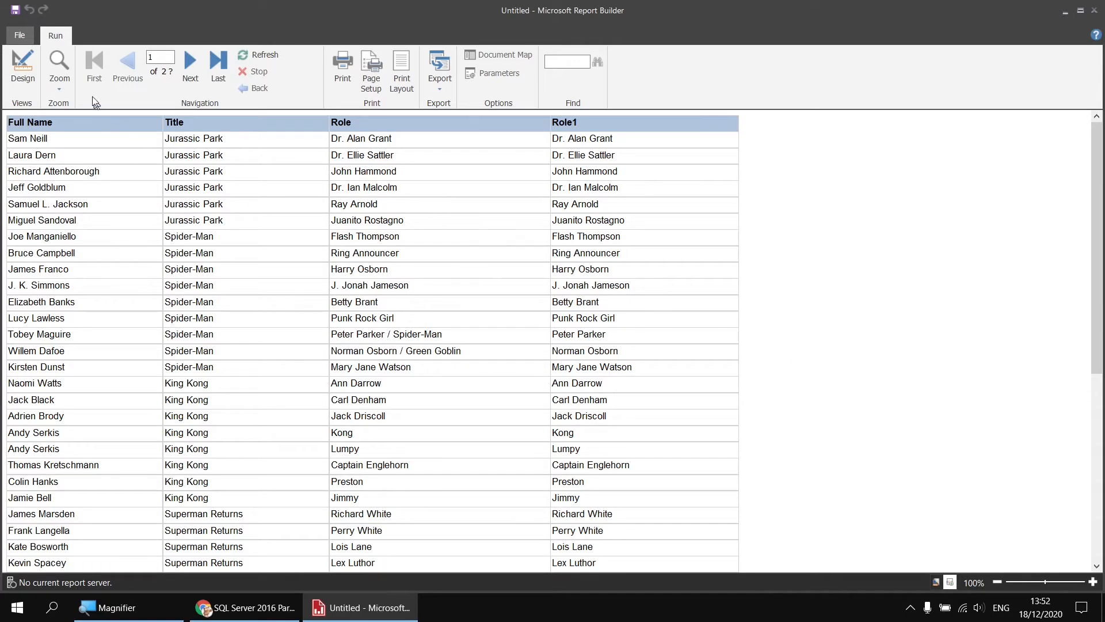
Step: Return to the report design and add a calculated field named RoleCount to the MoviesRoles dataset
{"action": "left_click", "coordinate": [22, 69]}
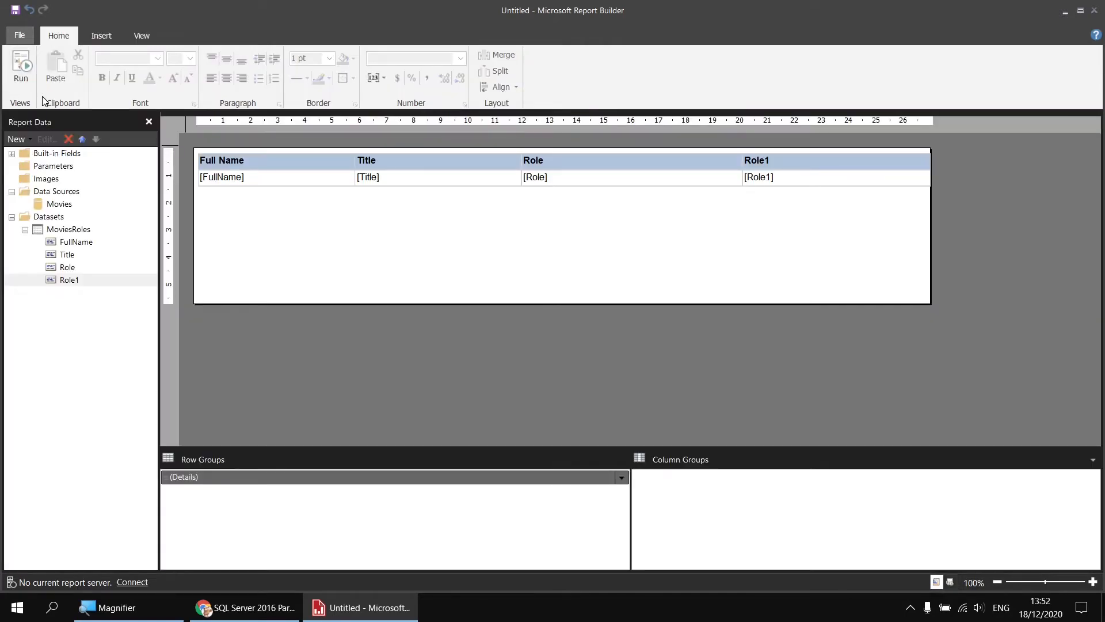
{"action": "right_click", "coordinate": [84, 231]}
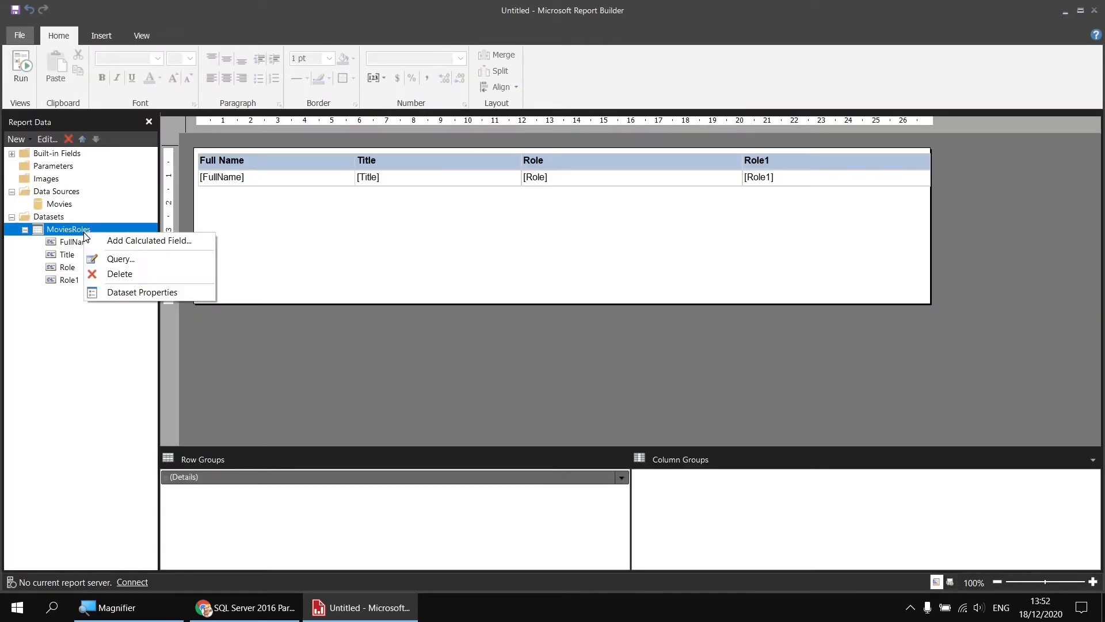
{"action": "left_click", "coordinate": [175, 240]}
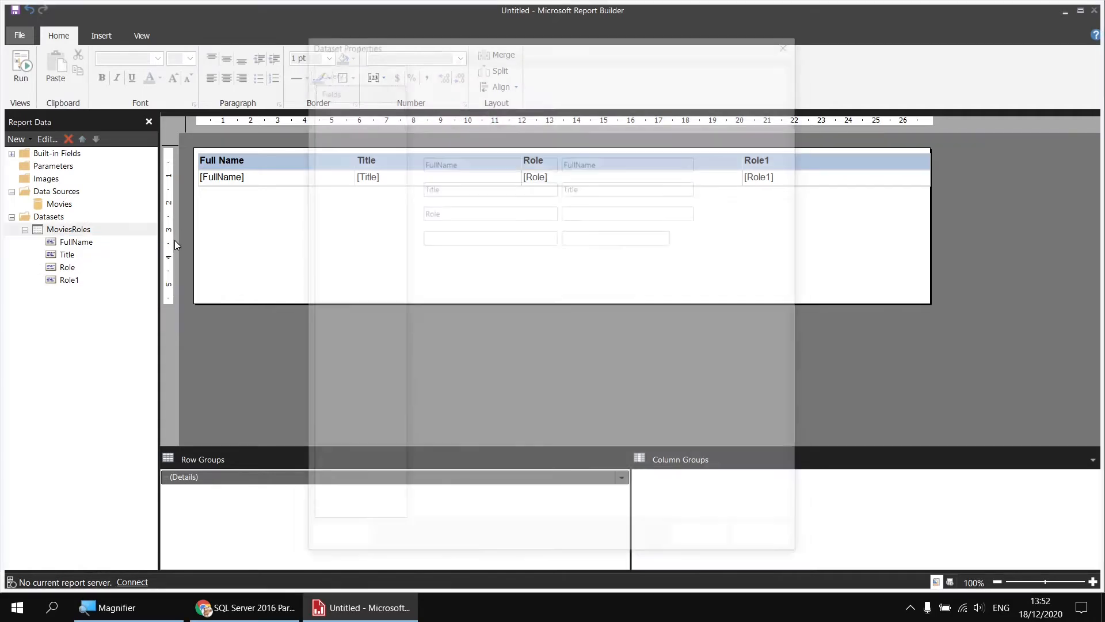
{"action": "left_click", "coordinate": [461, 262]}
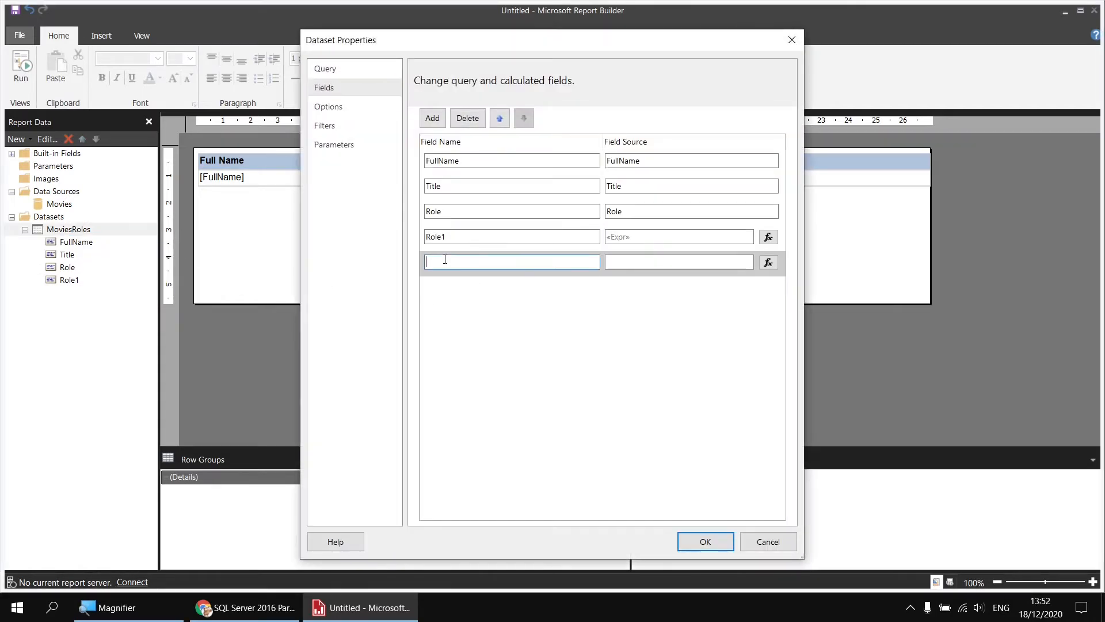
{"action": "type", "text": "RoleCount"}
Step: Set the RoleCount field's source to the expression =Split(Fields!Role.Value,"/").Length and save the dataset properties
{"action": "left_click", "coordinate": [770, 263]}
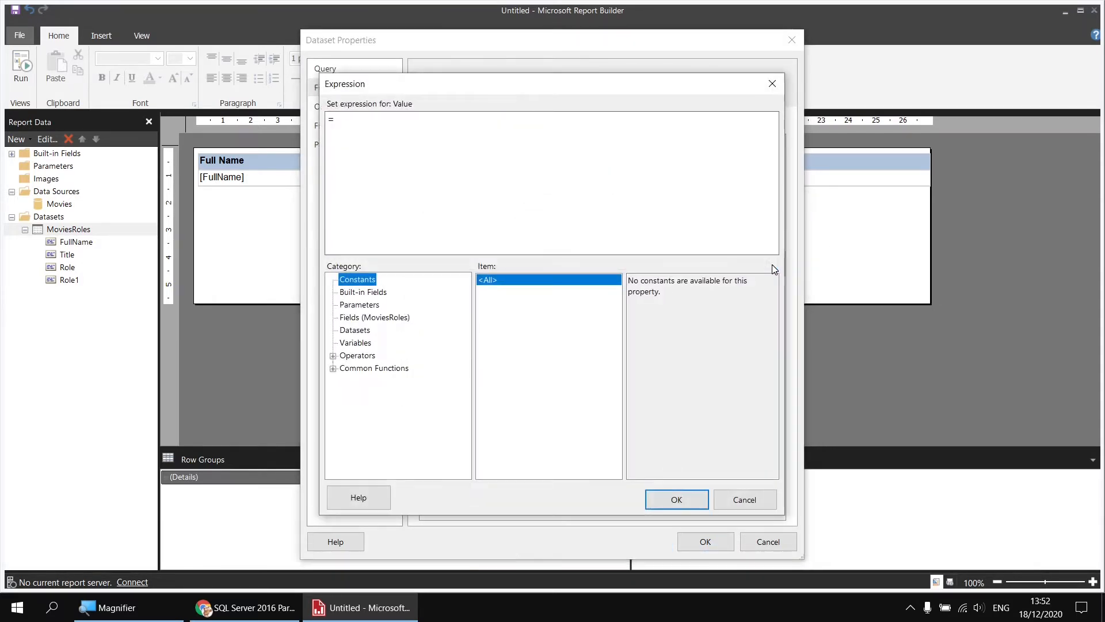
{"action": "left_click", "coordinate": [333, 368]}
{"action": "left_click", "coordinate": [359, 370]}
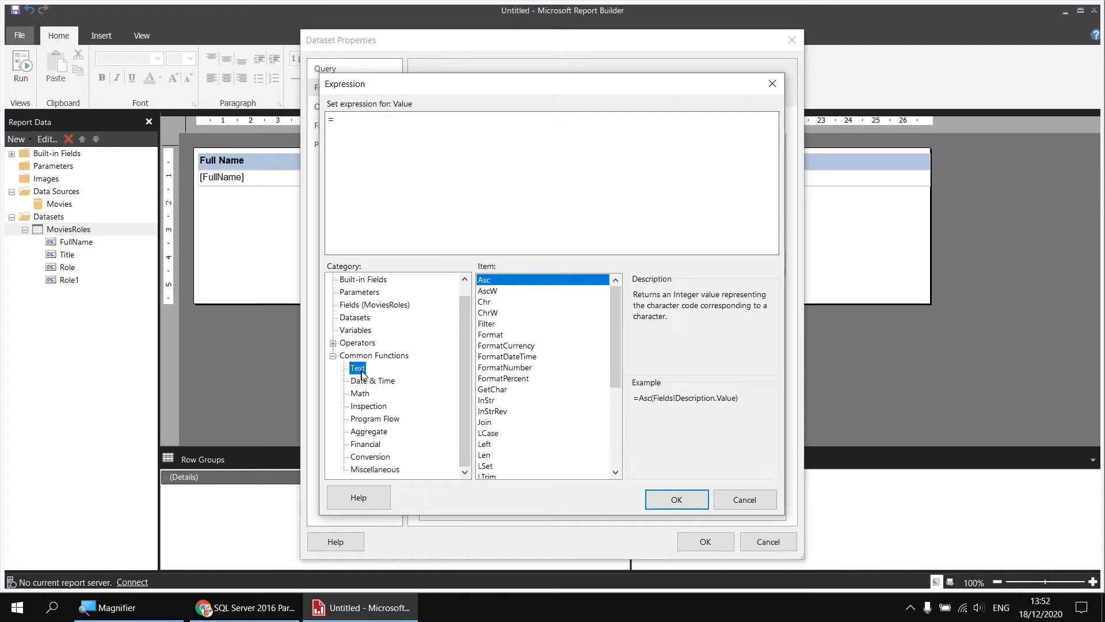
{"action": "left_click_drag", "start_coordinate": [613, 328], "coordinate": [605, 413]}
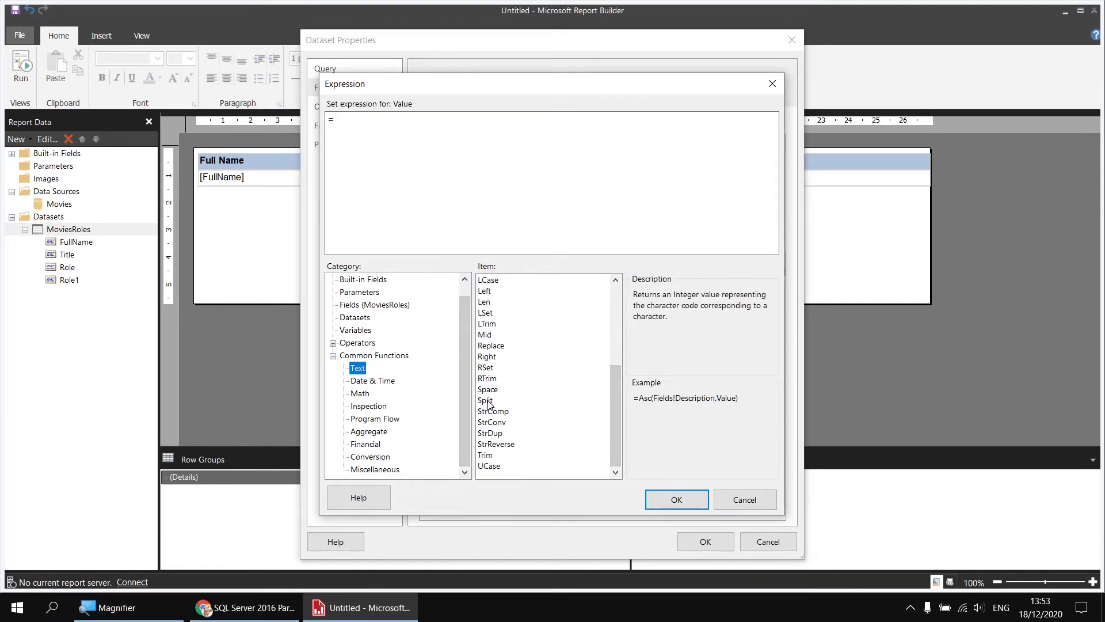
{"action": "double_click", "coordinate": [487, 402]}
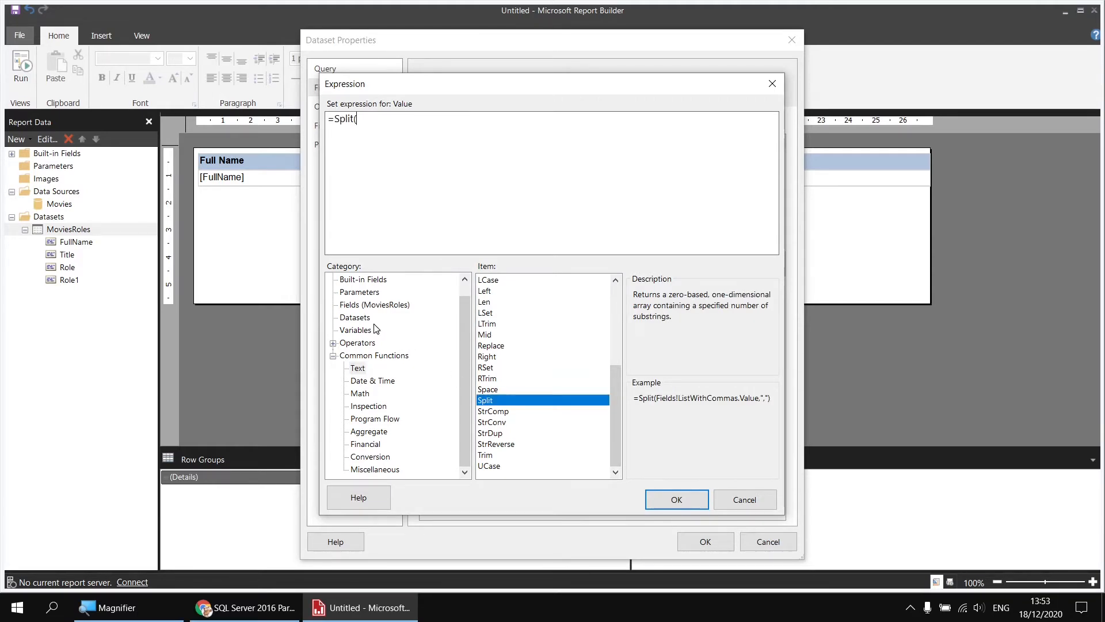
{"action": "left_click", "coordinate": [366, 305]}
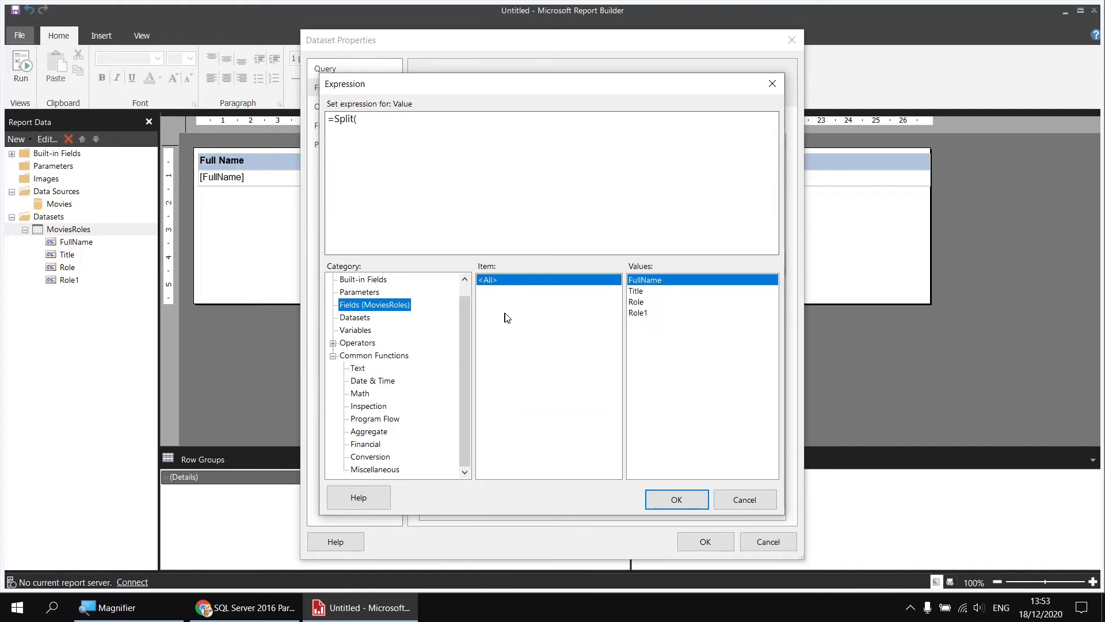
{"action": "double_click", "coordinate": [637, 301]}
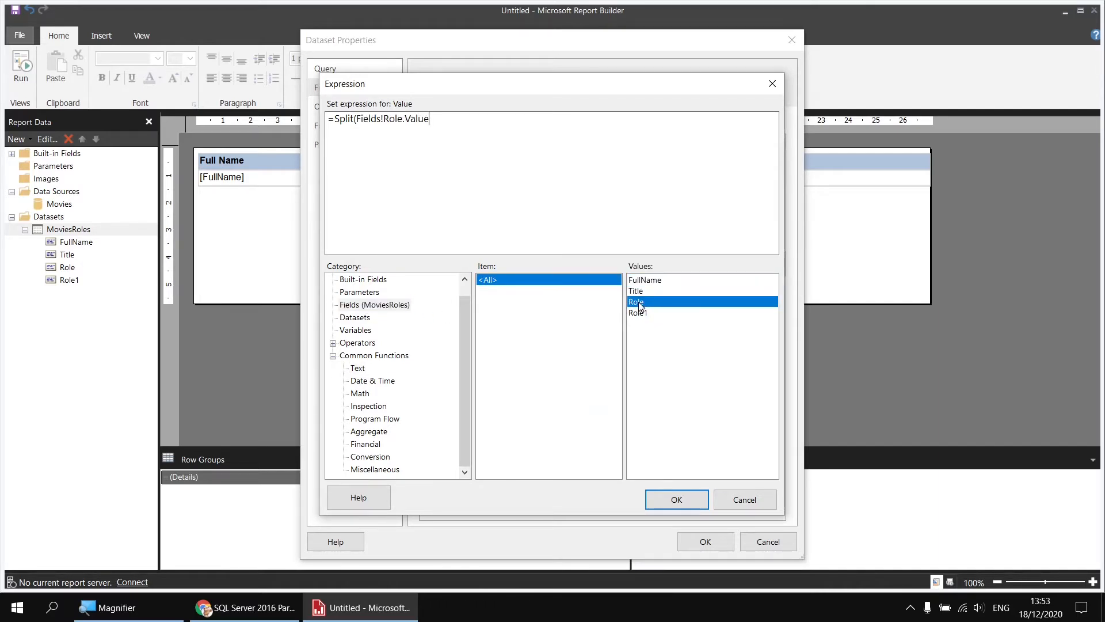
{"action": "type", "text": ",\"/\")"}
{"action": "type", "text": "."}
{"action": "type", "text": "Length"}
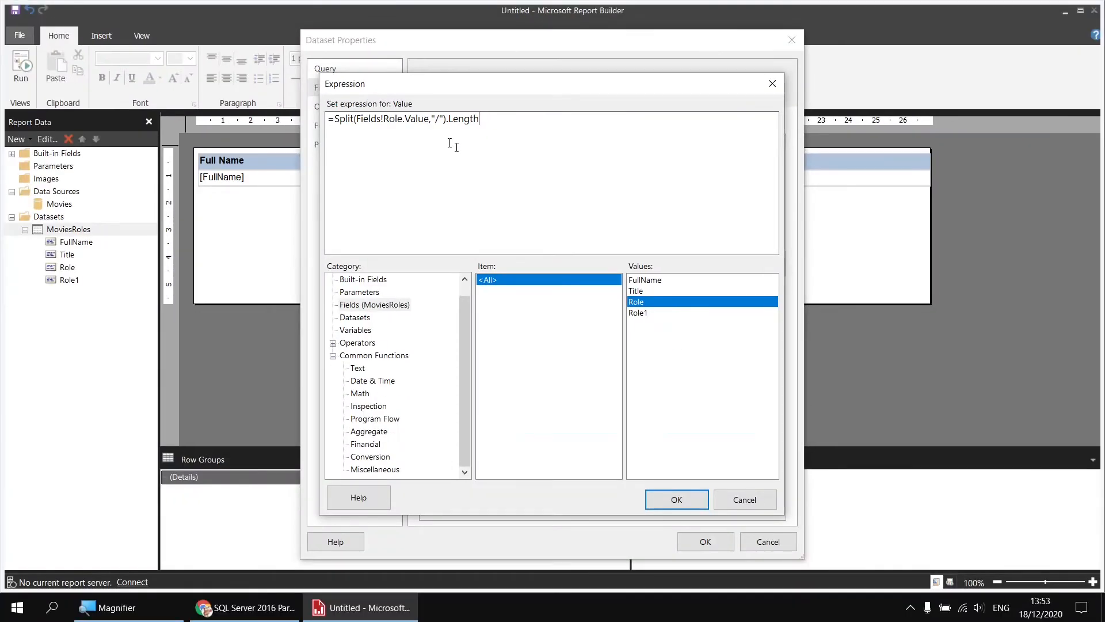
{"action": "left_click", "coordinate": [686, 499]}
{"action": "left_click", "coordinate": [706, 542]}
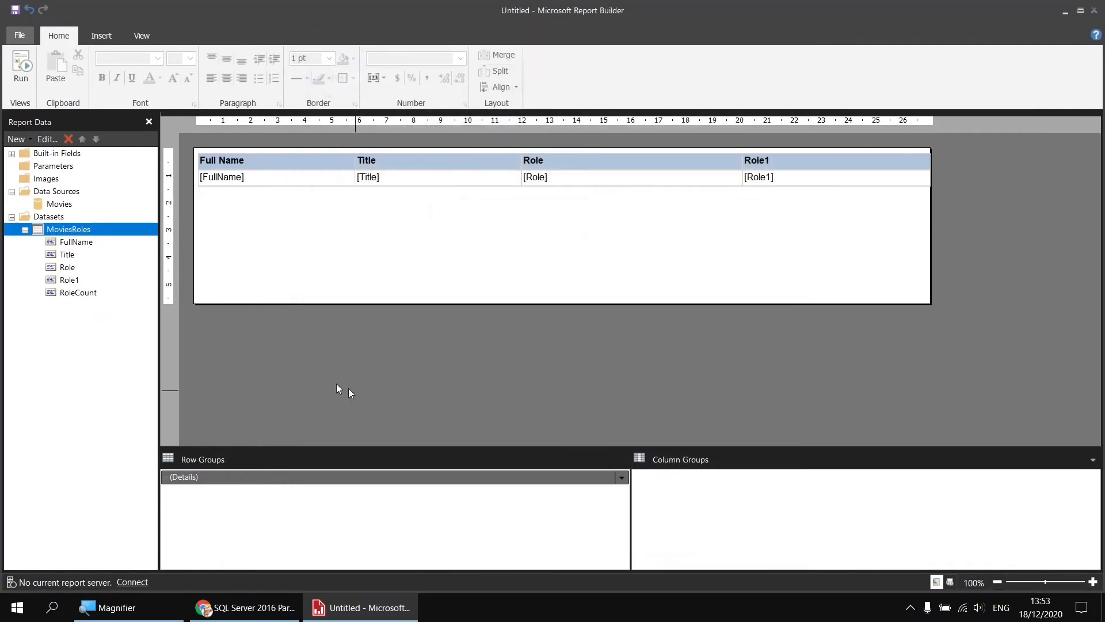
Step: Insert the RoleCount field into the table as a new column between Title and Role
{"action": "left_click", "coordinate": [76, 294]}
{"action": "left_click_drag", "start_coordinate": [76, 297], "coordinate": [521, 170]}
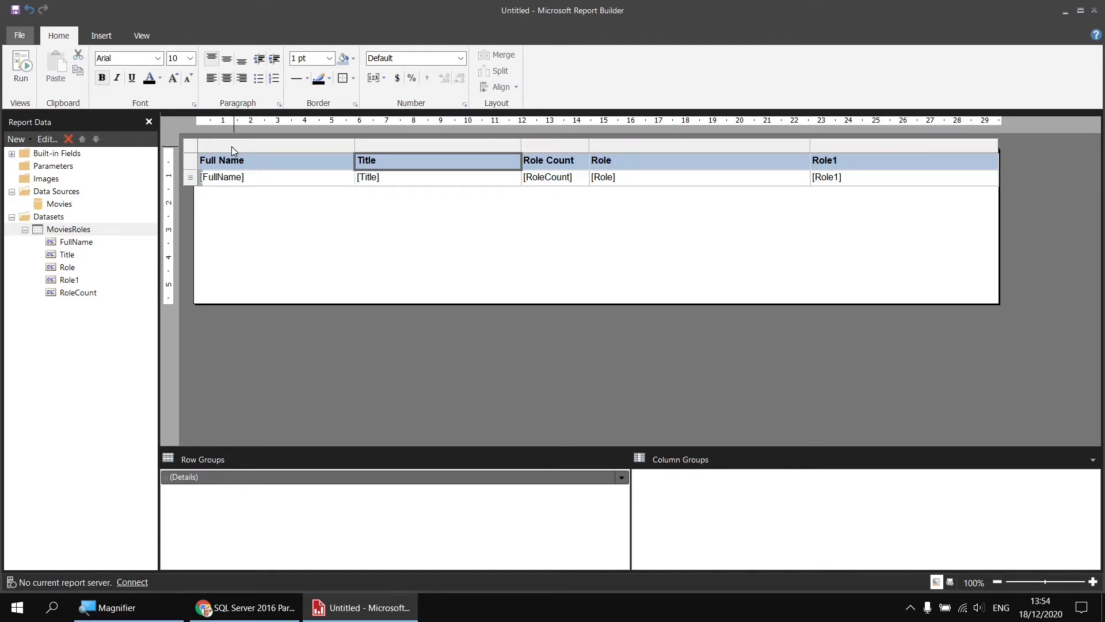
Step: Sort the table by RoleCount in Z to A order through its tablix properties and run the report
{"action": "left_click", "coordinate": [264, 177]}
{"action": "left_click", "coordinate": [262, 163]}
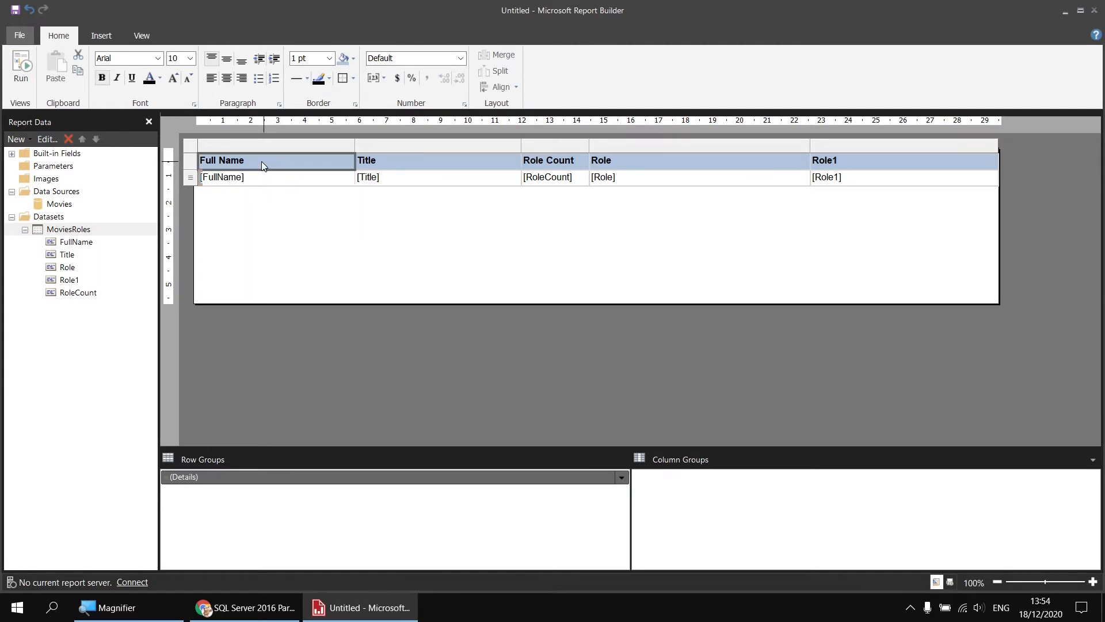
{"action": "right_click", "coordinate": [190, 149]}
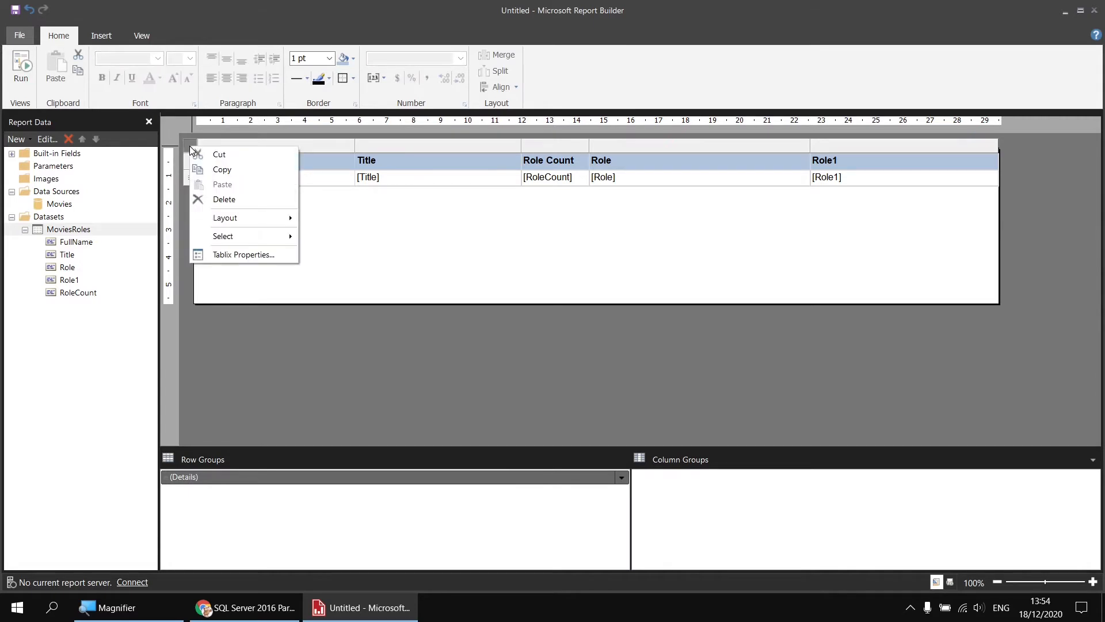
{"action": "left_click", "coordinate": [208, 254]}
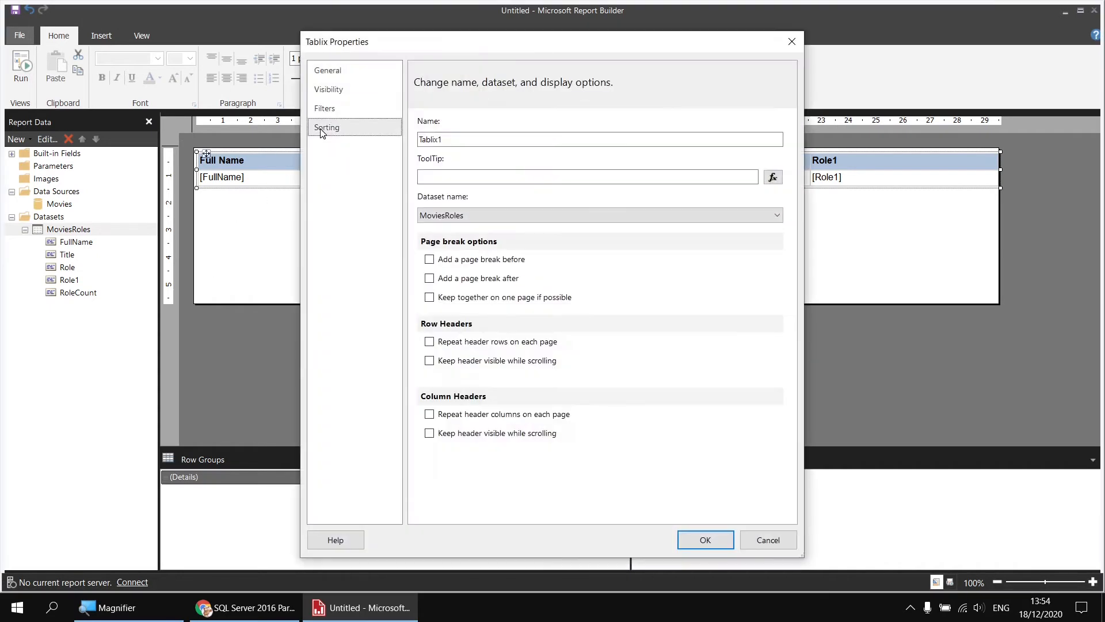
{"action": "left_click", "coordinate": [321, 131]}
{"action": "left_click", "coordinate": [432, 120]}
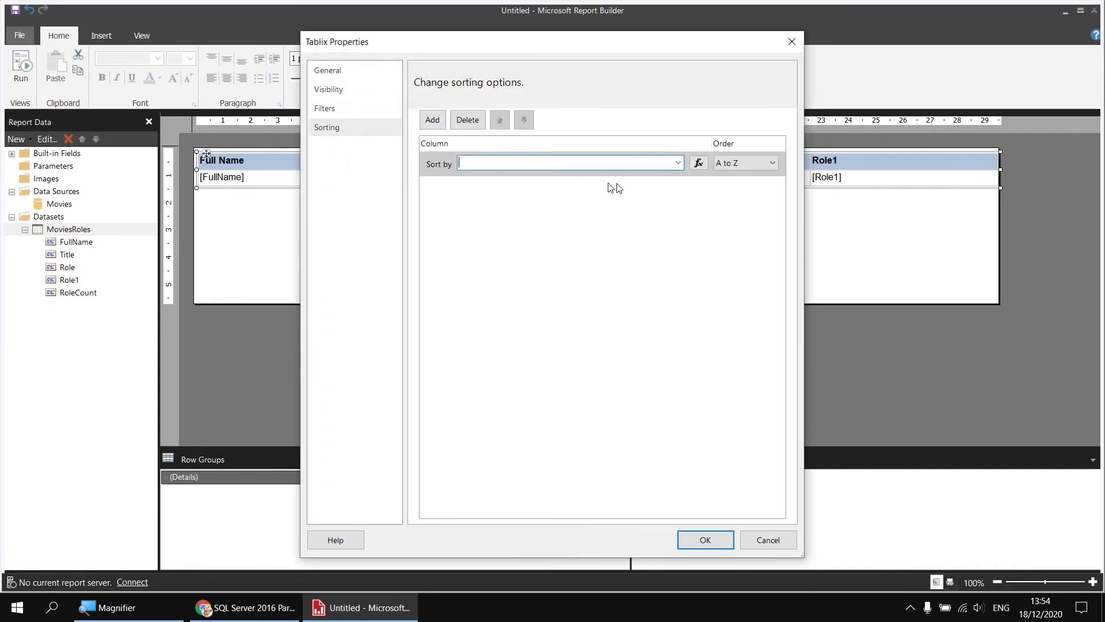
{"action": "left_click", "coordinate": [678, 163]}
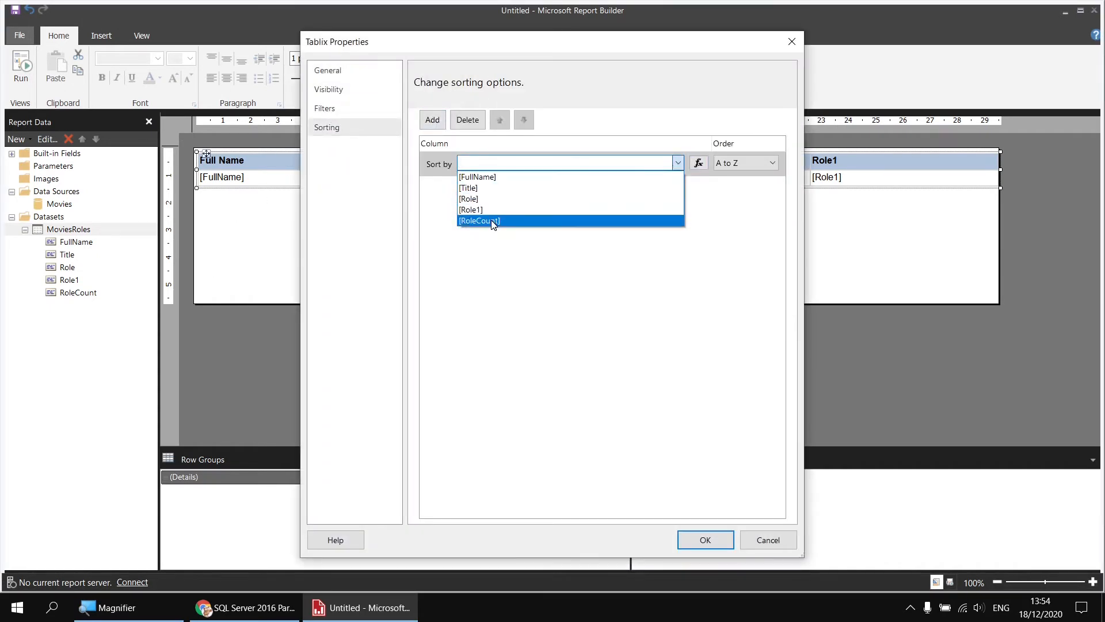
{"action": "left_click", "coordinate": [493, 220]}
{"action": "left_click", "coordinate": [745, 163]}
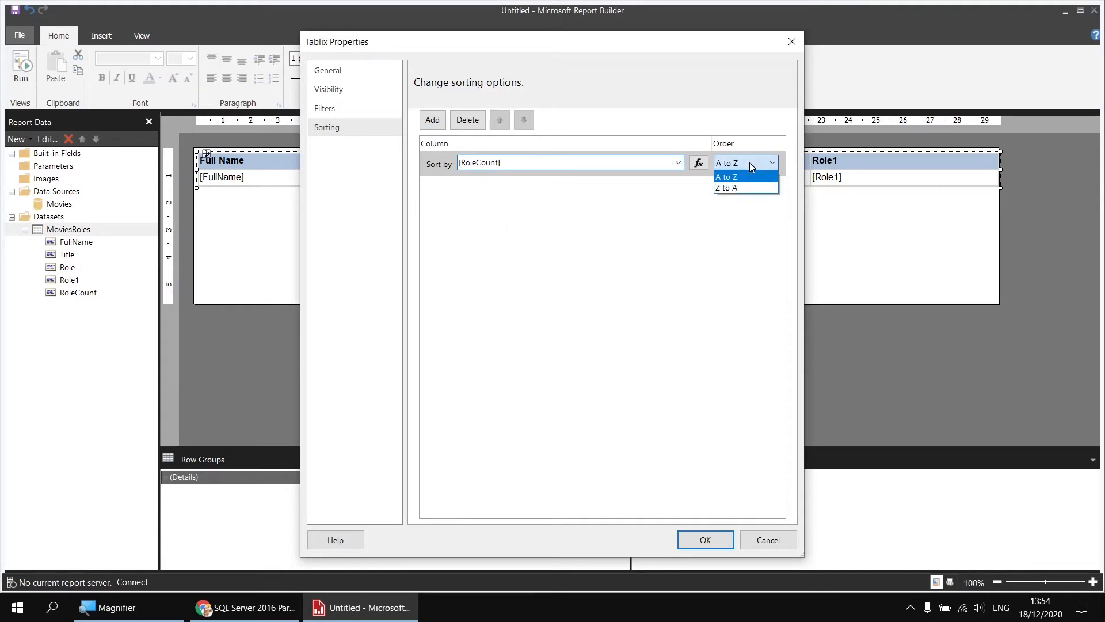
{"action": "left_click", "coordinate": [750, 188]}
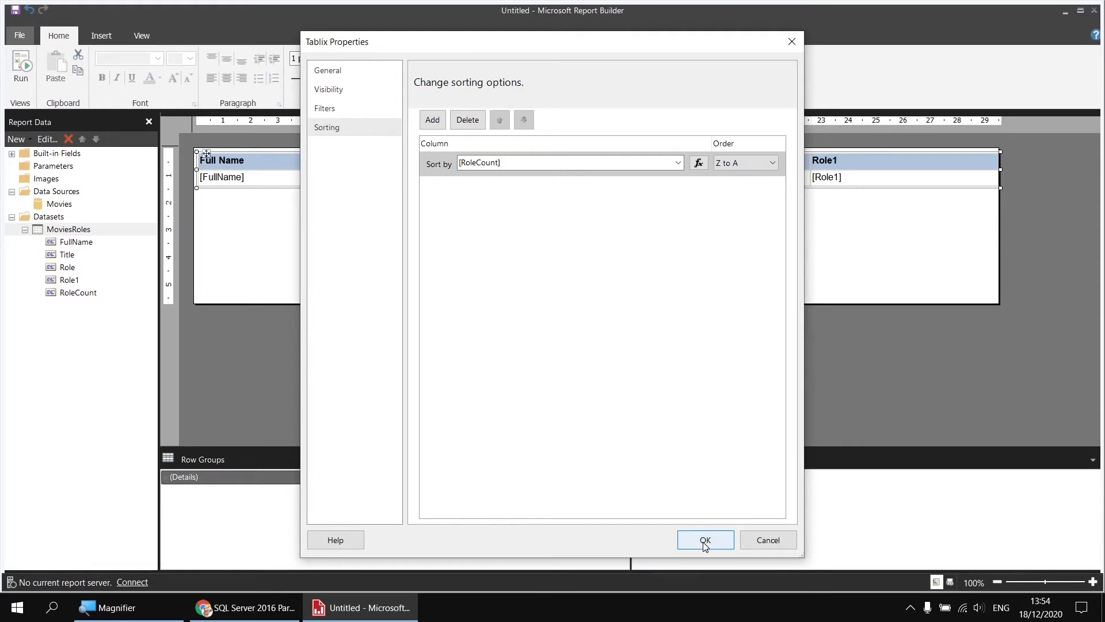
{"action": "left_click", "coordinate": [730, 541]}
{"action": "key", "text": "F5"}
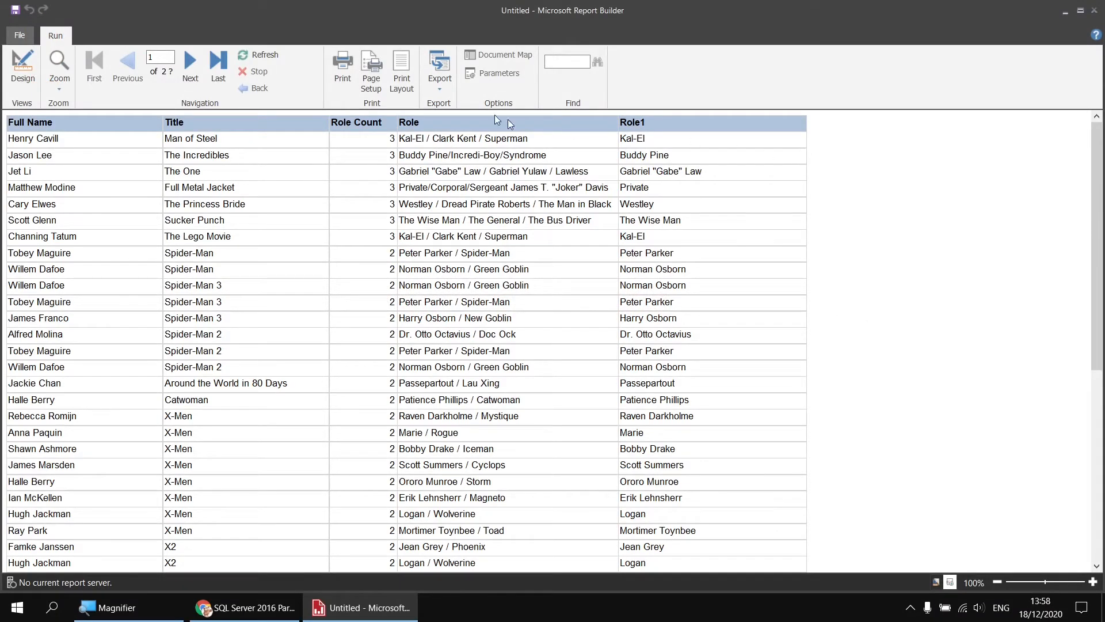
Step: Return to the report design and add a calculated field named Role2 to the MoviesRoles dataset
{"action": "left_click", "coordinate": [23, 63]}
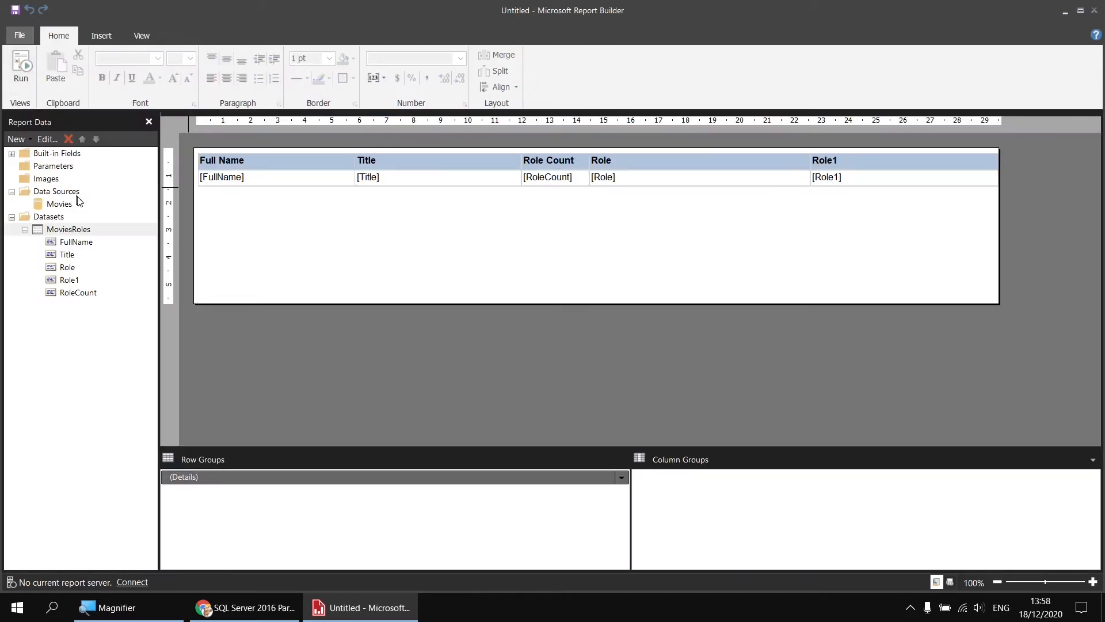
{"action": "right_click", "coordinate": [94, 231]}
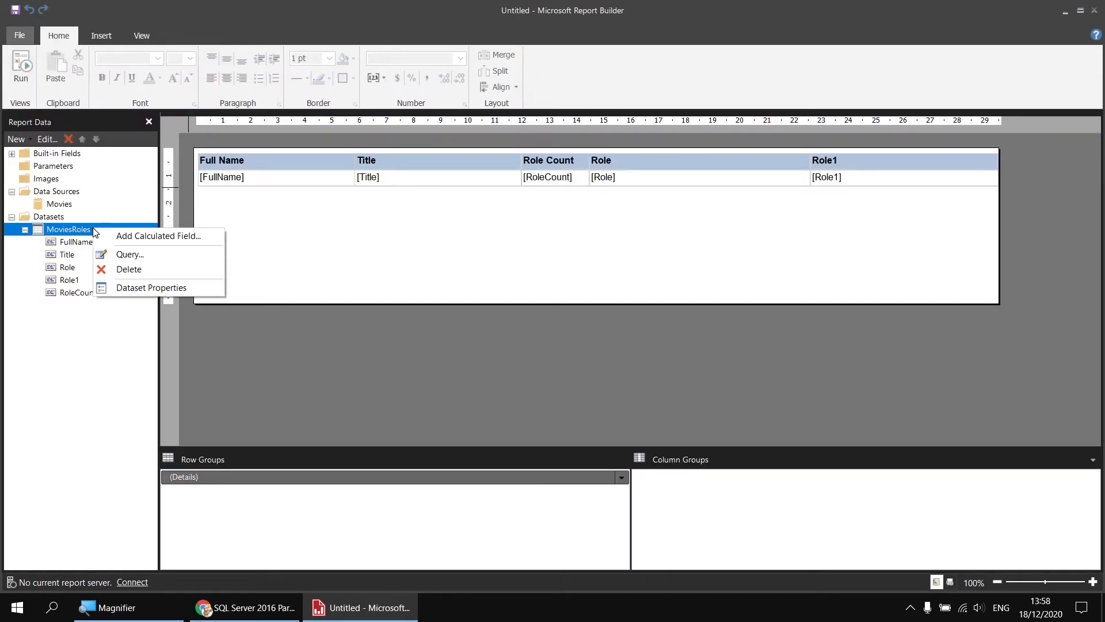
{"action": "left_click", "coordinate": [139, 236]}
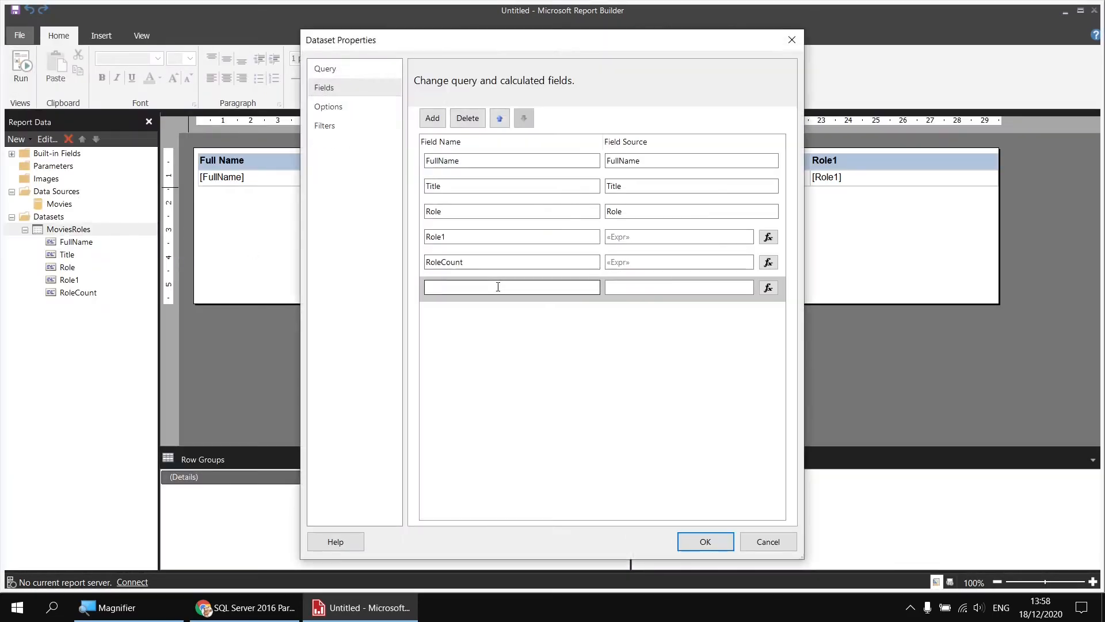
{"action": "type", "text": "Role2"}
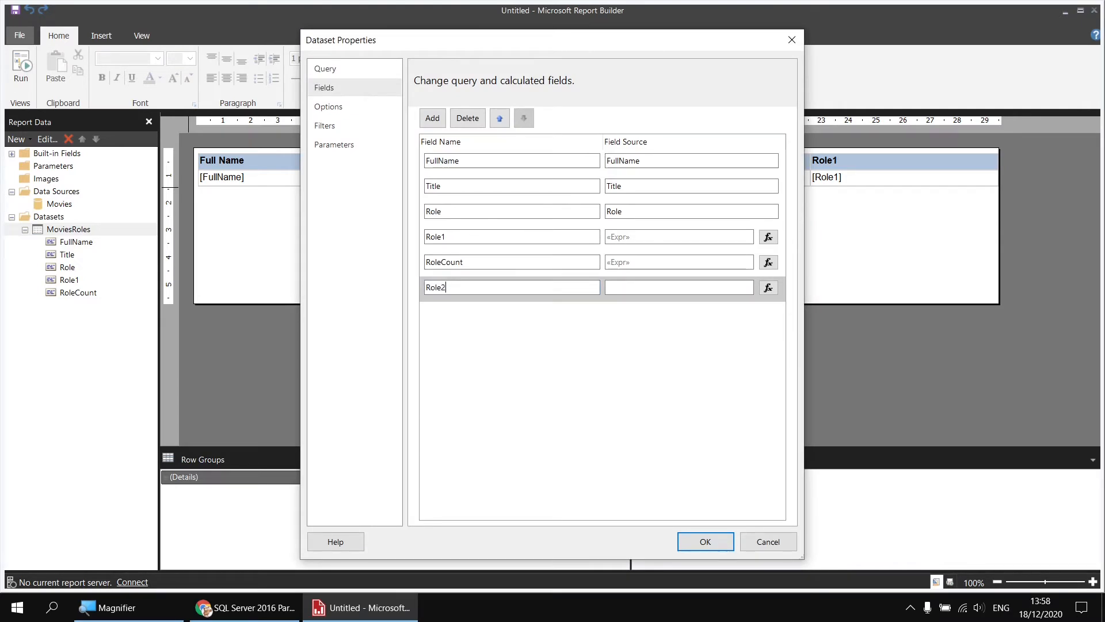
Step: Copy the Trim(Split(Fields!Role.Value,"/")(0)) expression from the Role1 field's source, leaving out the equals sign
{"action": "left_click", "coordinate": [768, 237]}
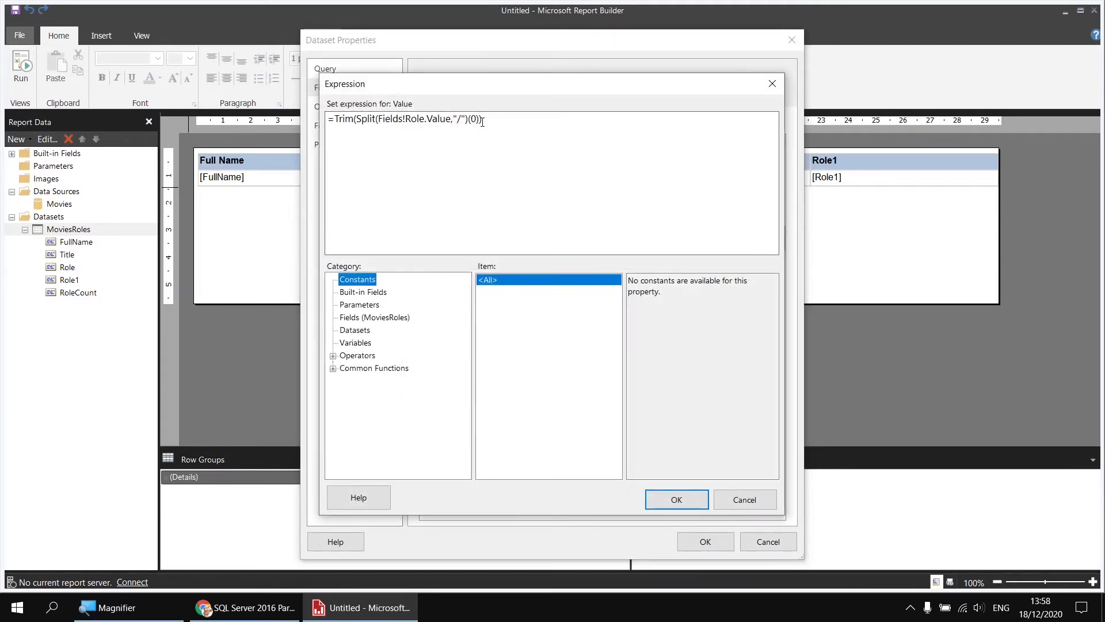
{"action": "left_click_drag", "start_coordinate": [483, 121], "coordinate": [336, 119]}
{"action": "key", "text": "ctrl+c"}
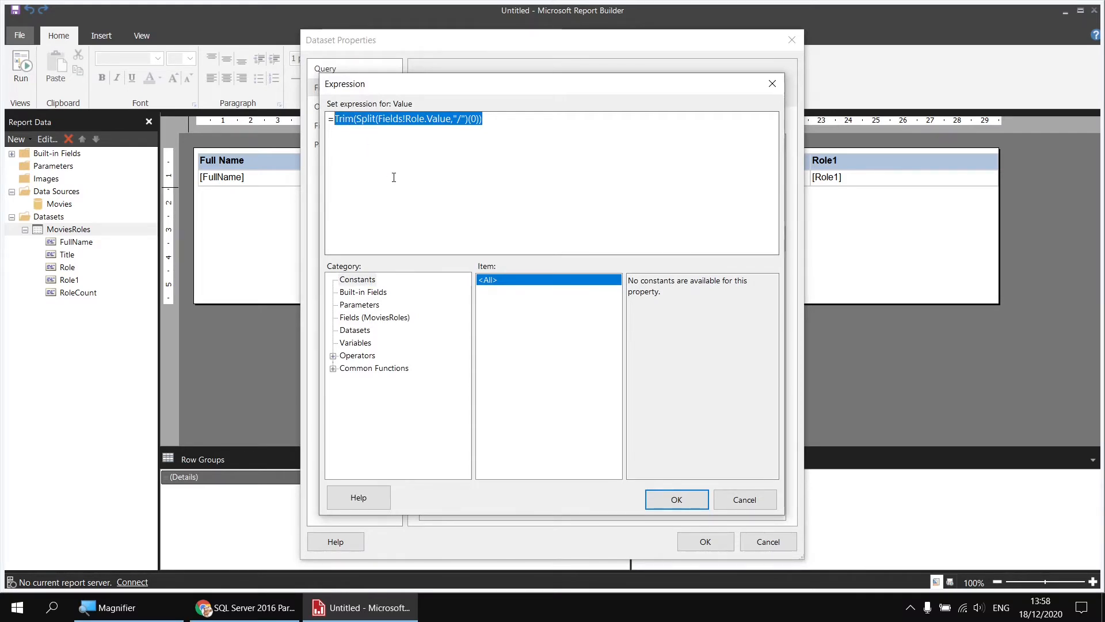
{"action": "left_click", "coordinate": [684, 498]}
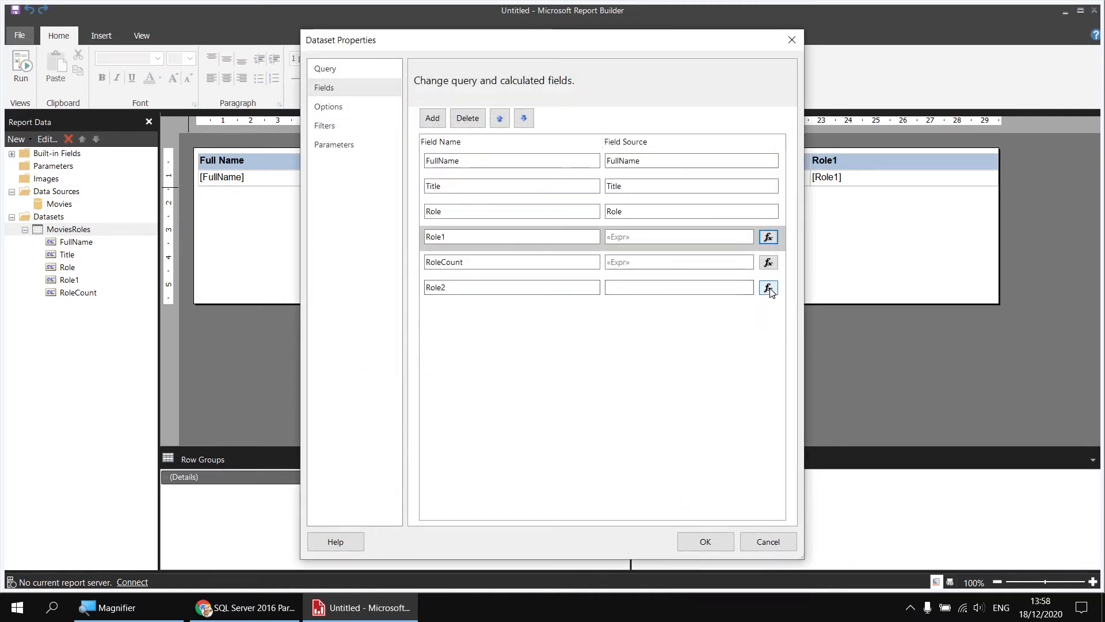
Step: Set the Role2 field's source to =Trim(Split(Fields!Role.Value,"/")(1)) by adapting the copied expression, and save the dataset properties
{"action": "left_click", "coordinate": [769, 288]}
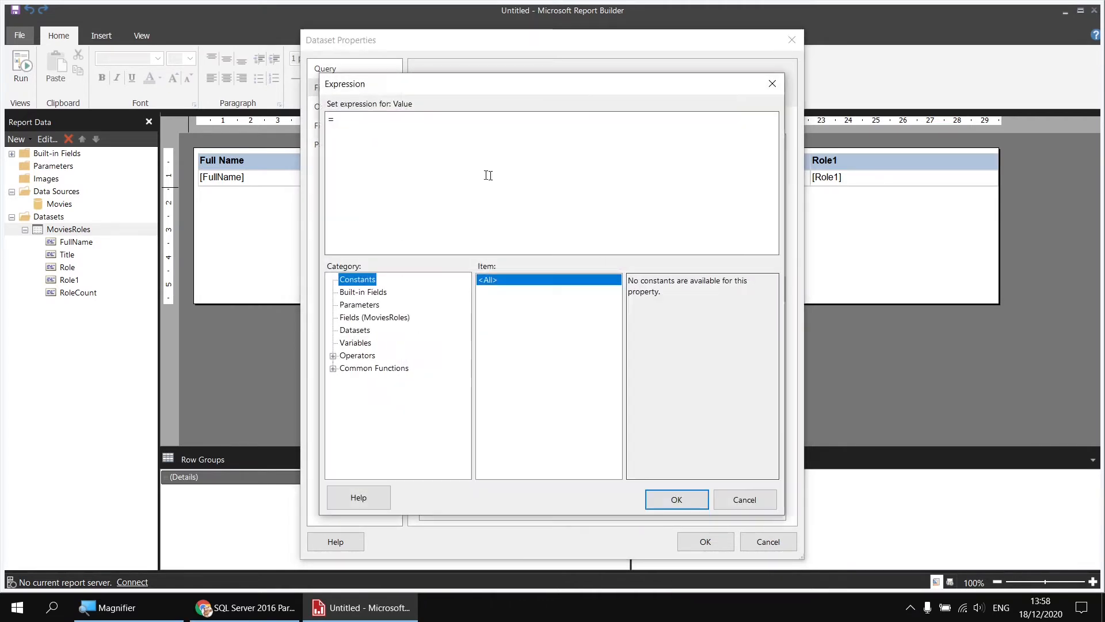
{"action": "key", "text": "ctrl+v"}
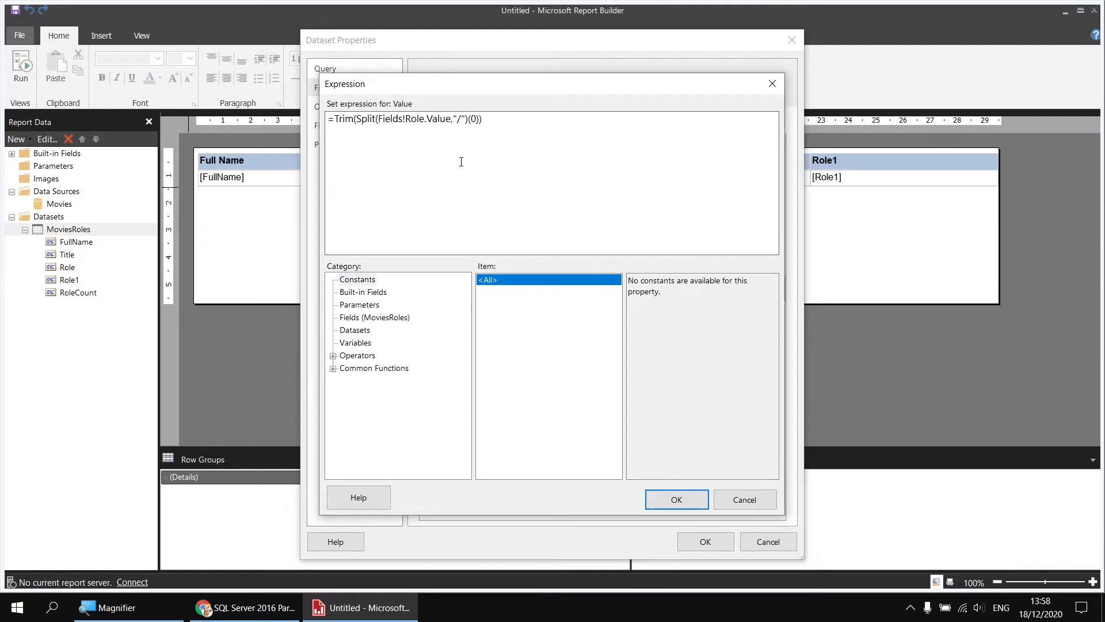
{"action": "double_click", "coordinate": [474, 118]}
{"action": "type", "text": "1"}
{"action": "left_click", "coordinate": [676, 499]}
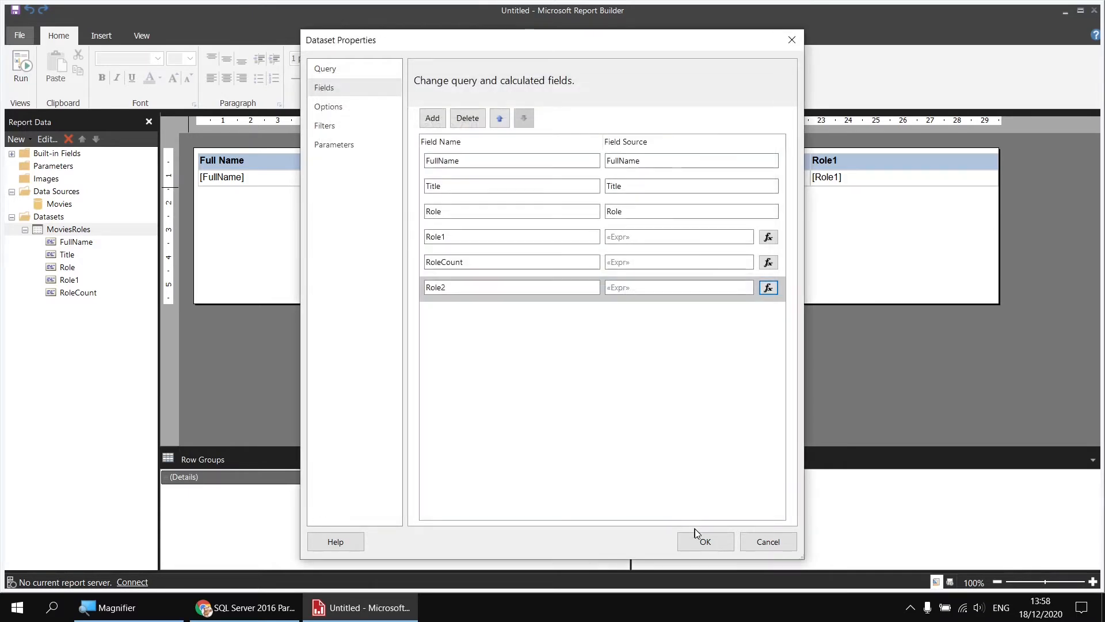
{"action": "left_click", "coordinate": [703, 545]}
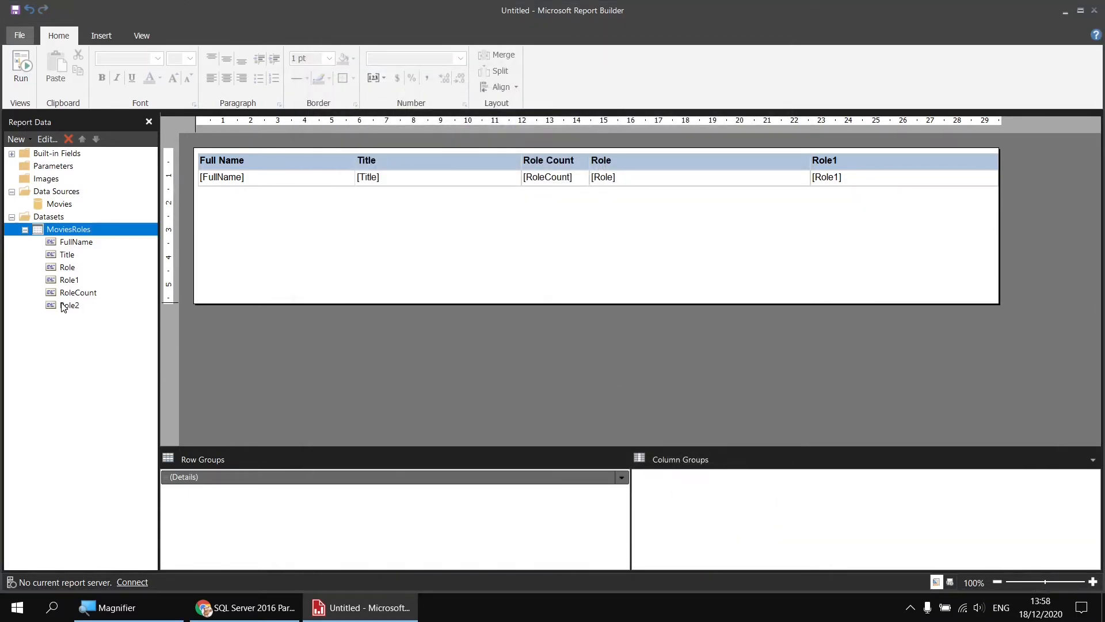
Step: Narrow the Role1 column, insert the Role2 field as a new column after it, and widen that column to about Role1's width
{"action": "left_click", "coordinate": [965, 157]}
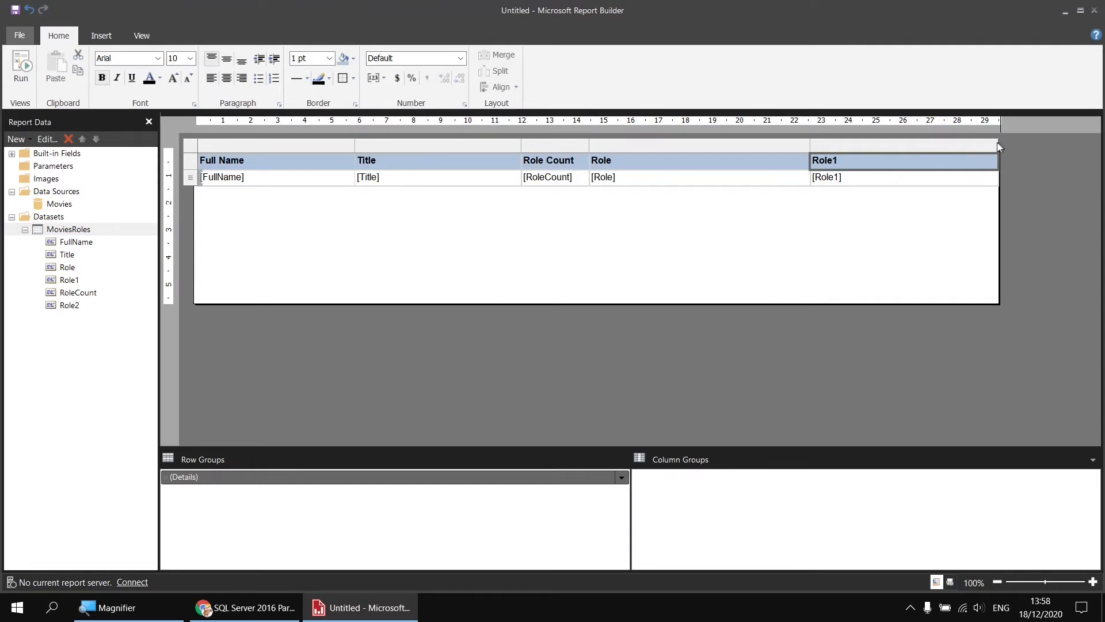
{"action": "left_click_drag", "start_coordinate": [997, 144], "coordinate": [930, 148]}
{"action": "left_click", "coordinate": [54, 307]}
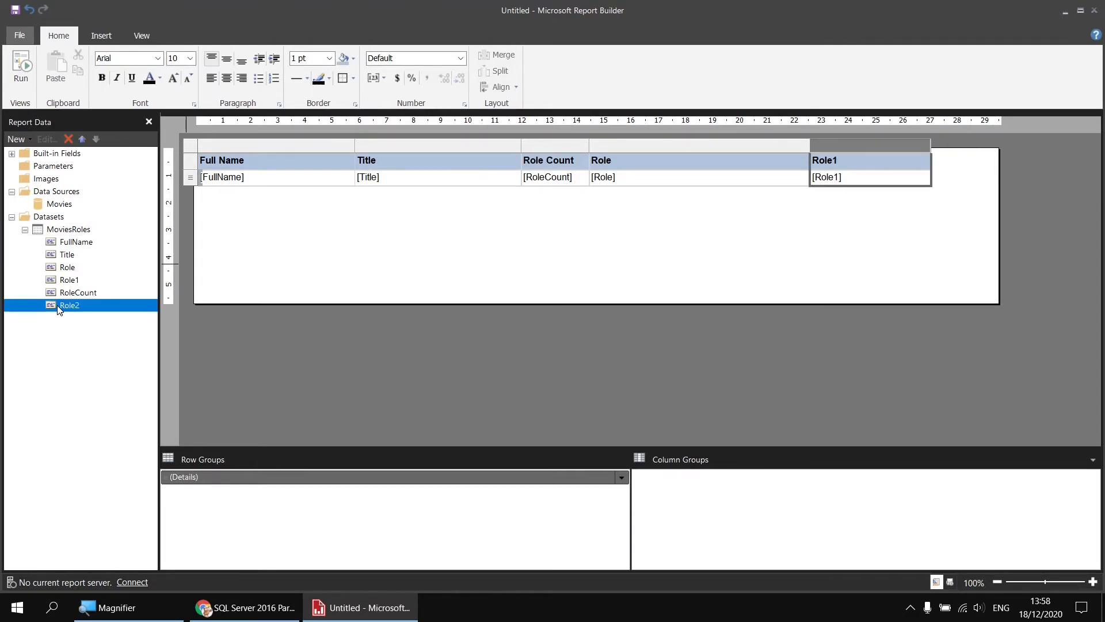
{"action": "left_click_drag", "start_coordinate": [54, 307], "coordinate": [928, 178]}
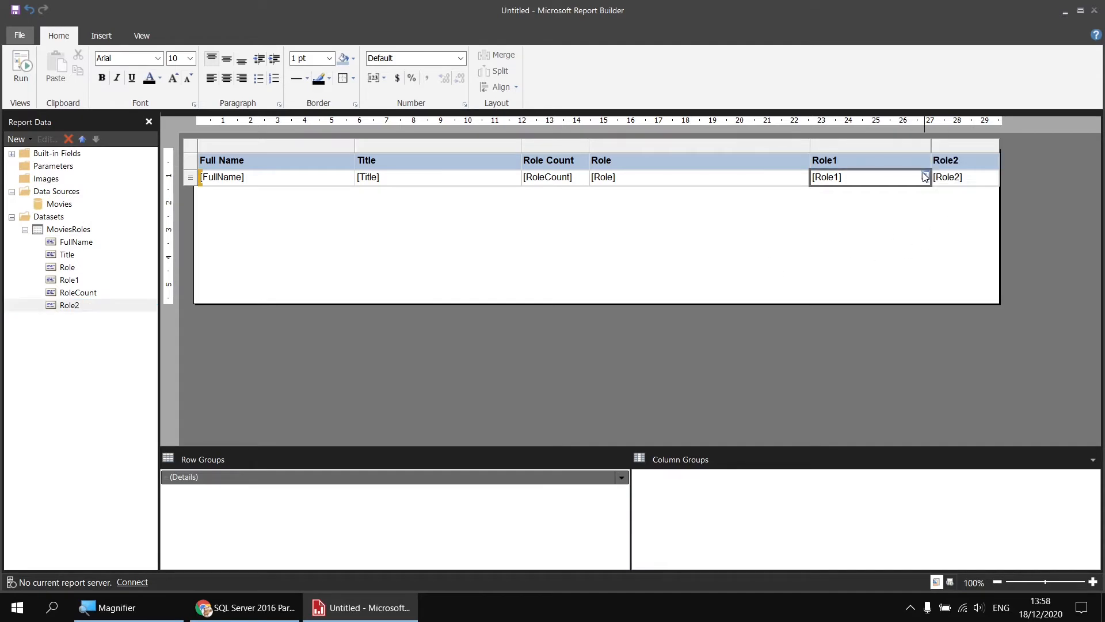
{"action": "left_click_drag", "start_coordinate": [999, 144], "coordinate": [1055, 144]}
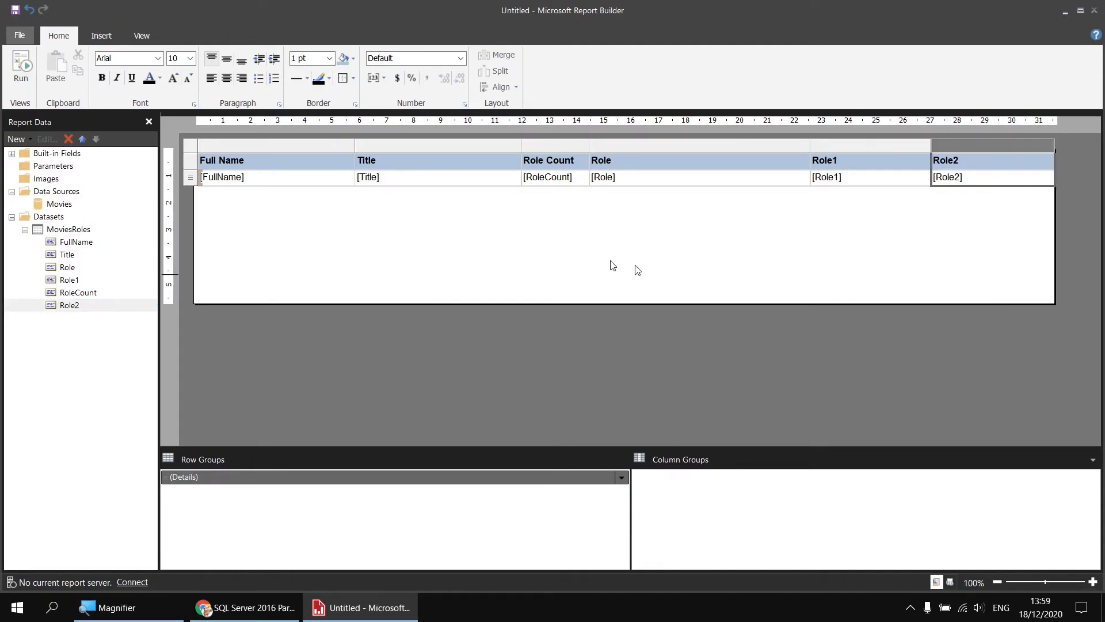
Step: Run the report, check the Role2 values through to the last page, and return to the design
{"action": "left_click", "coordinate": [20, 66]}
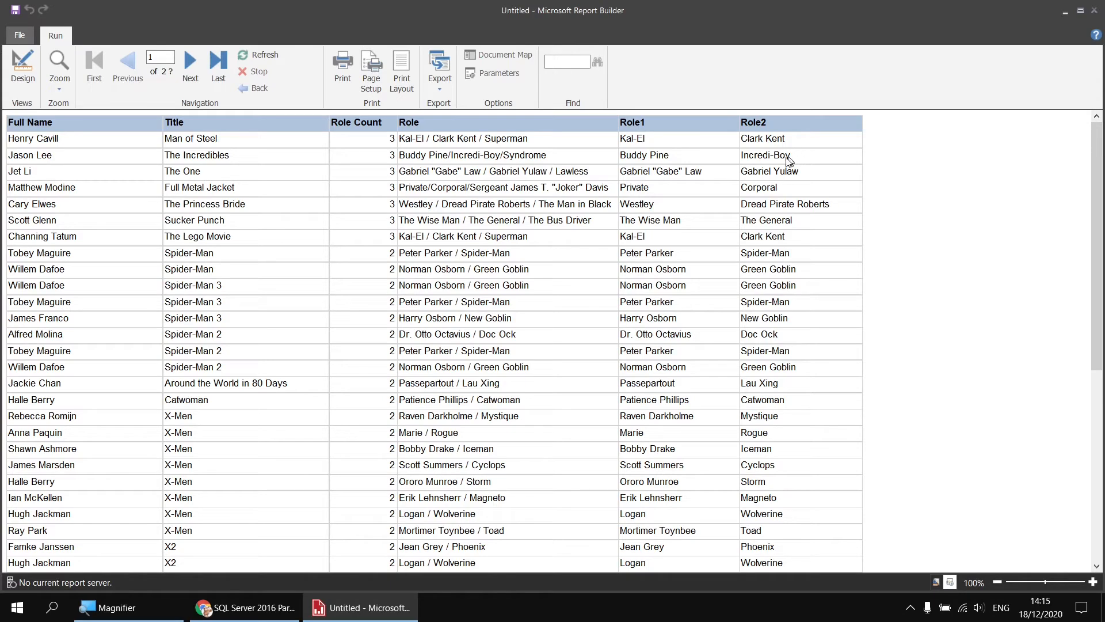
{"action": "left_click", "coordinate": [217, 64]}
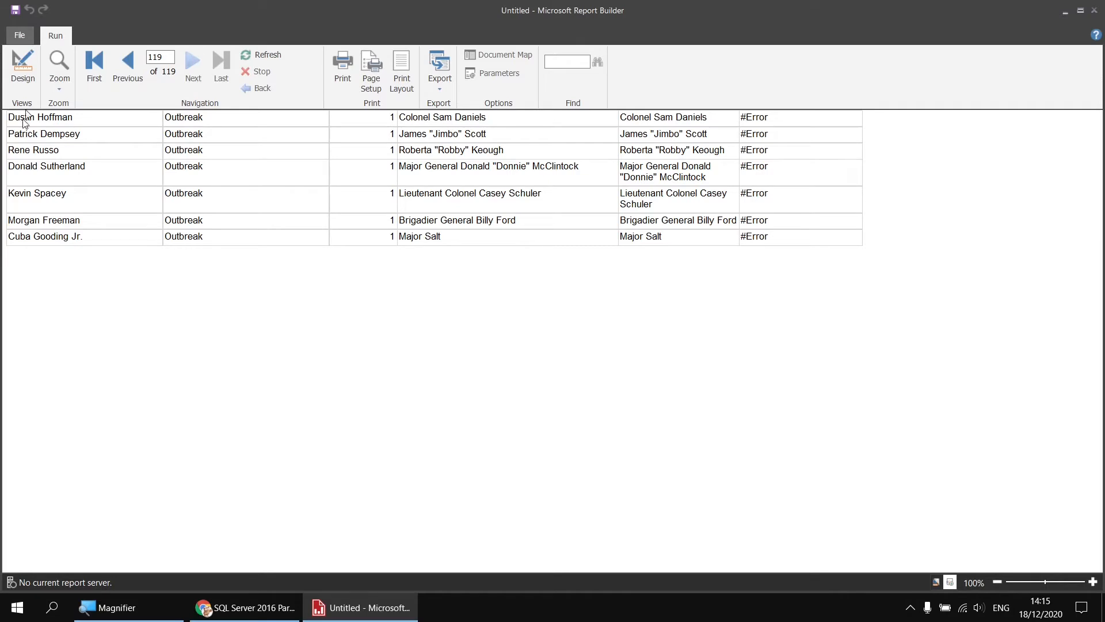
{"action": "left_click", "coordinate": [23, 70]}
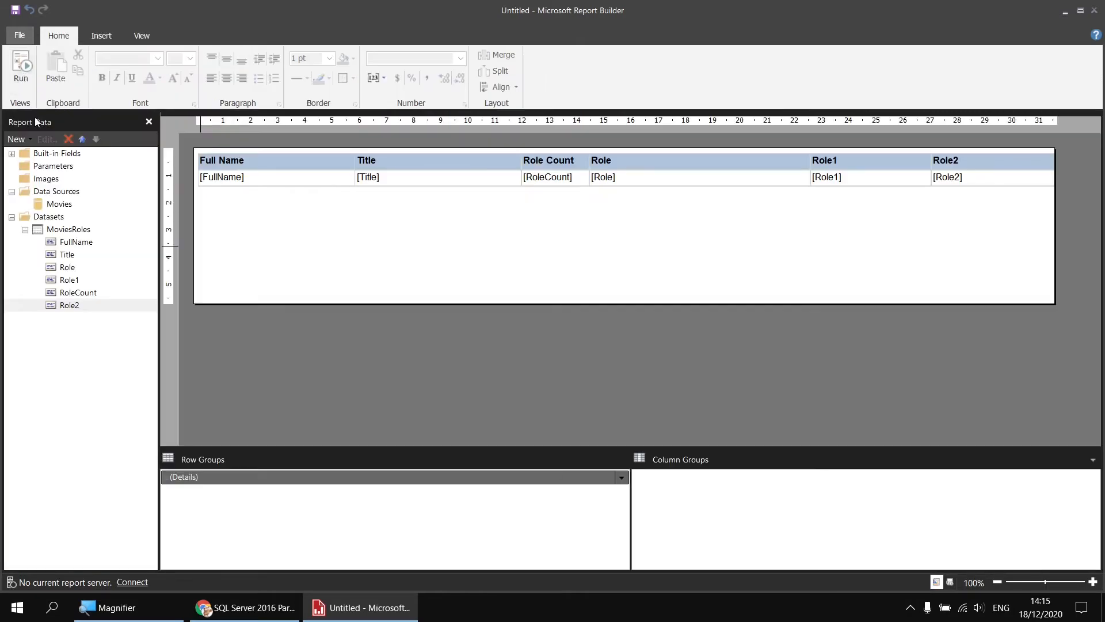
Step: Open the Role2 field's source expression and insert the IIf( function between the equals sign and Trim
{"action": "right_click", "coordinate": [88, 308]}
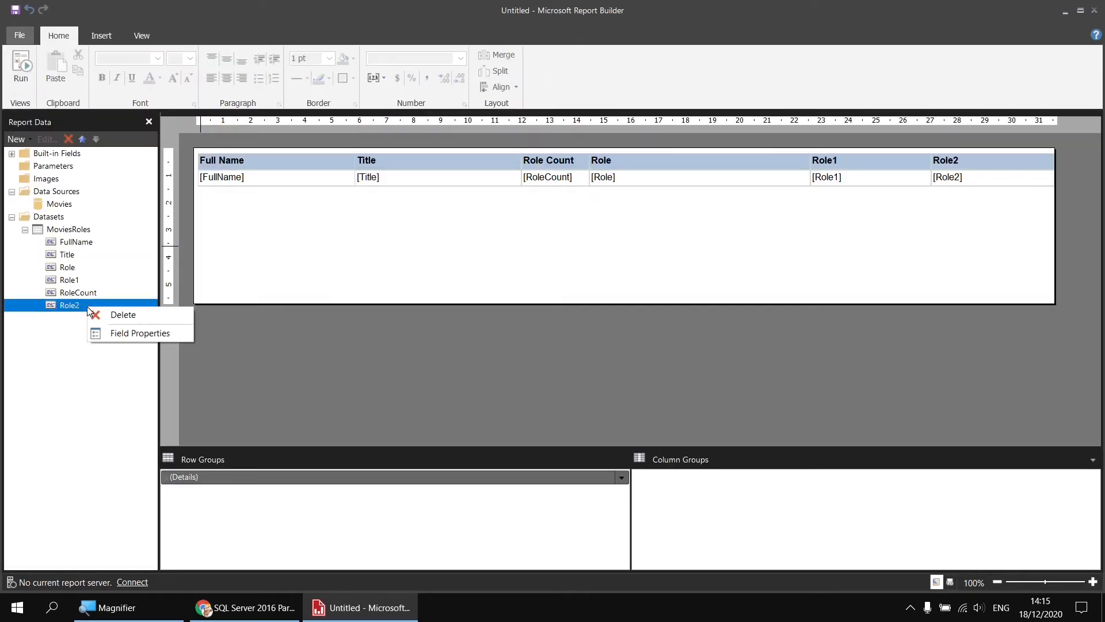
{"action": "left_click", "coordinate": [154, 335]}
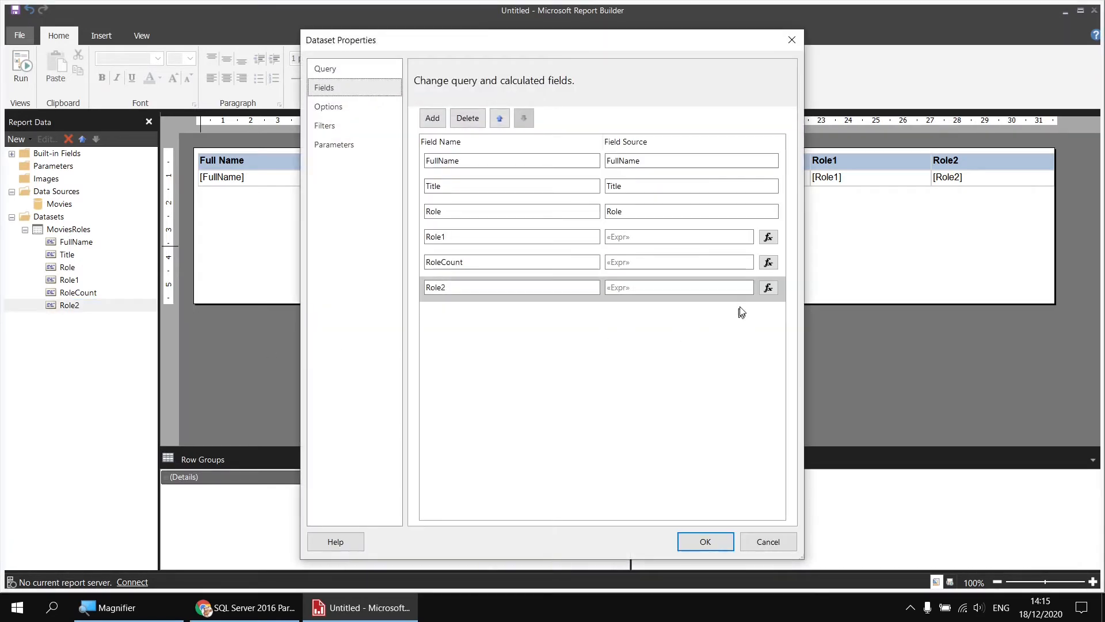
{"action": "left_click", "coordinate": [768, 288]}
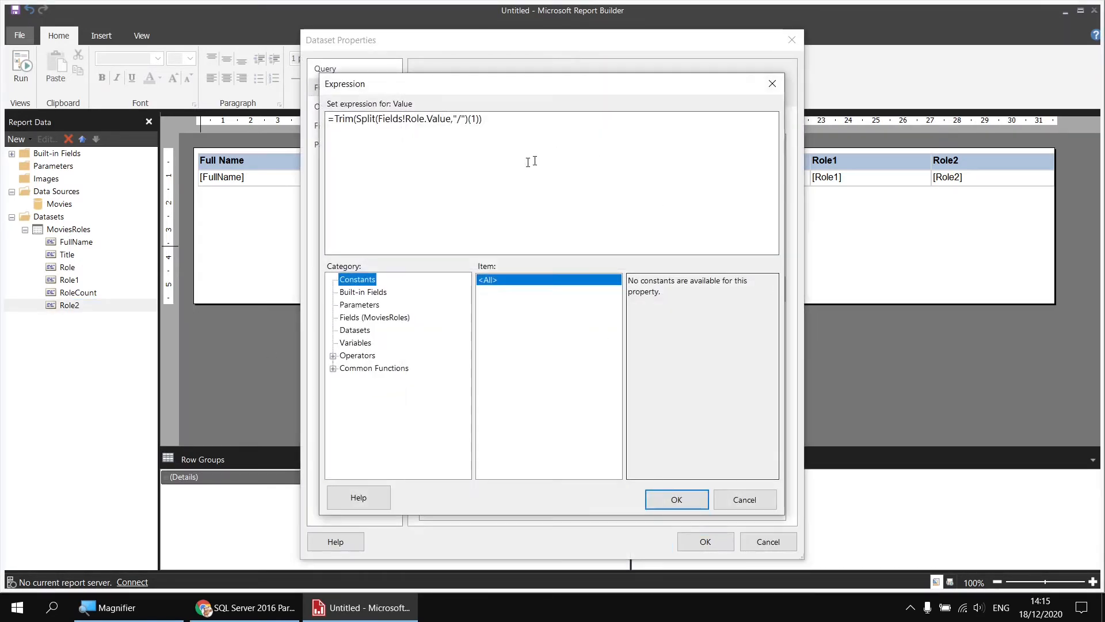
{"action": "left_click", "coordinate": [335, 120]}
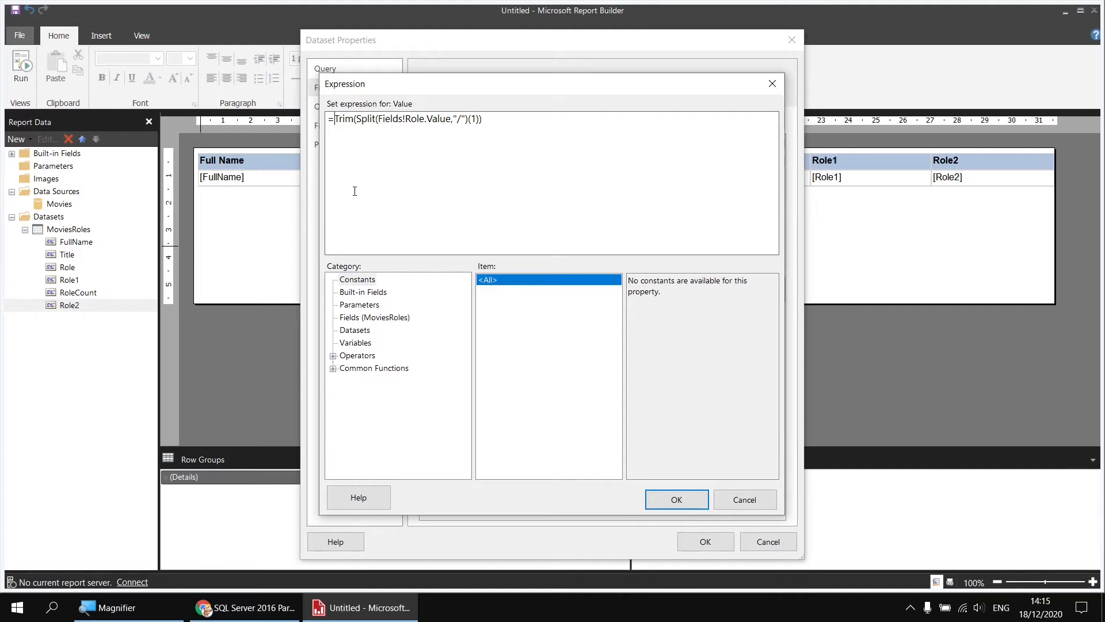
{"action": "left_click", "coordinate": [334, 369]}
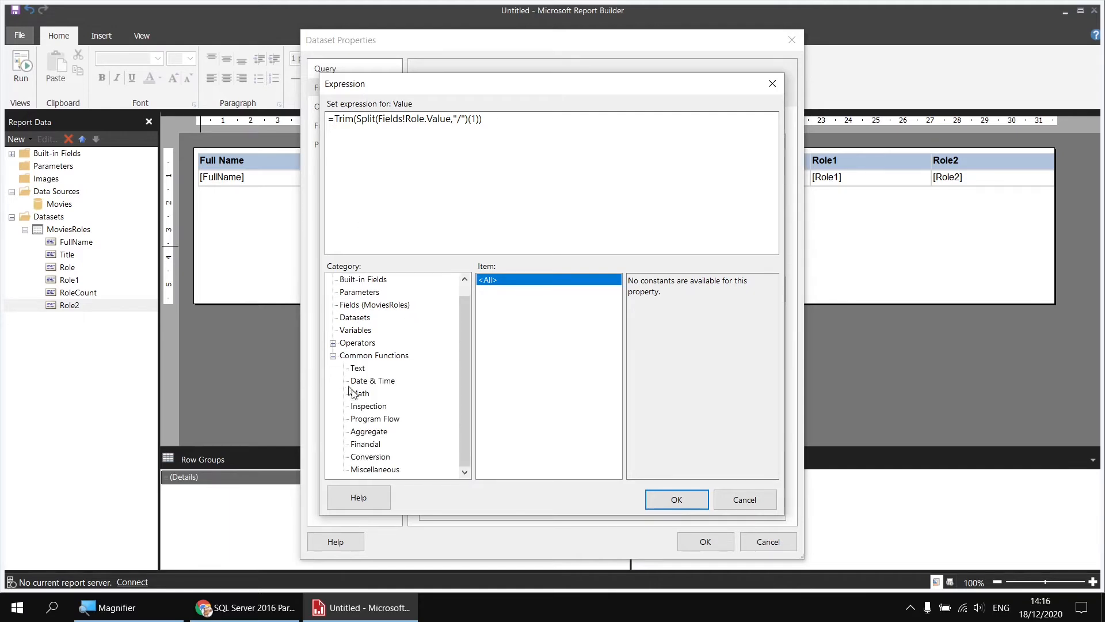
{"action": "left_click", "coordinate": [375, 419]}
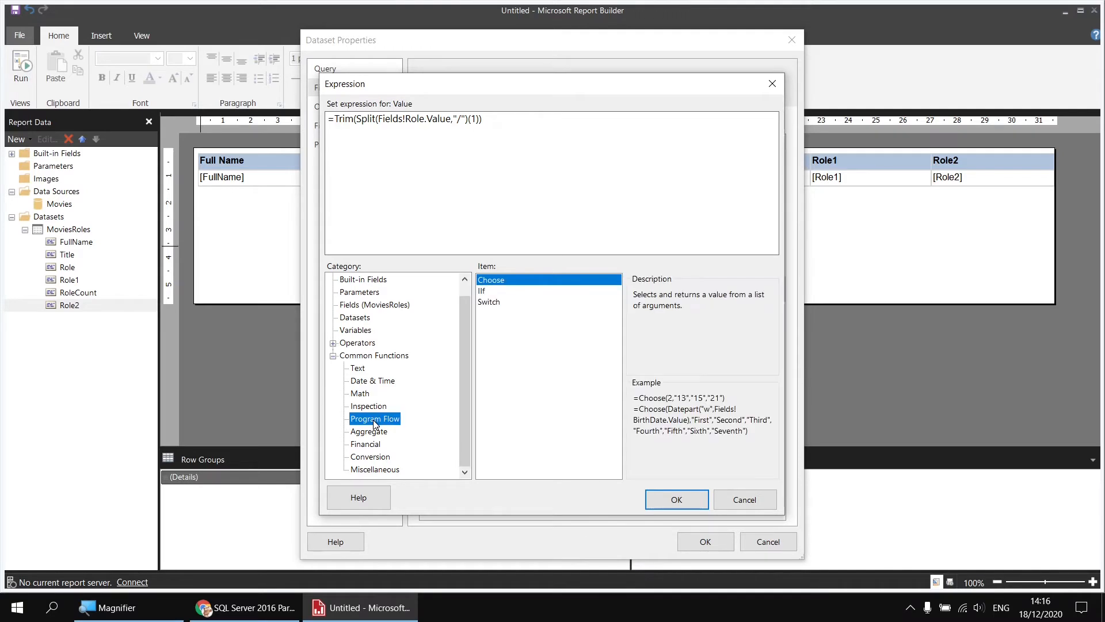
{"action": "double_click", "coordinate": [483, 291]}
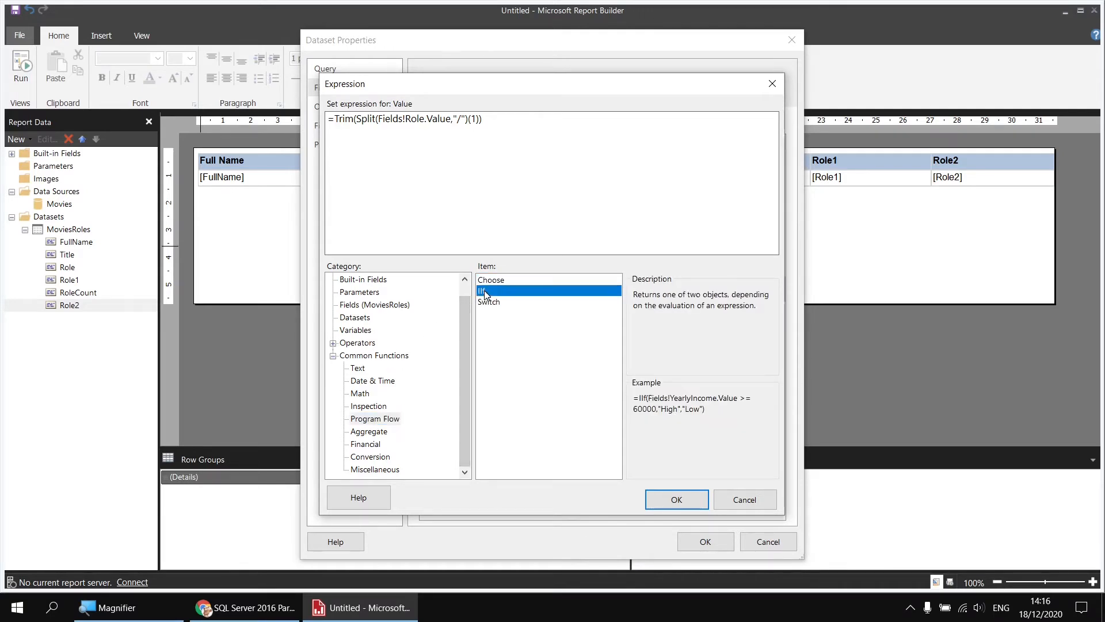
Step: Complete the IIf with the condition Fields!RoleCount.Value < 2, "" as the true result and the existing Trim expression as the false result
{"action": "left_click", "coordinate": [372, 306]}
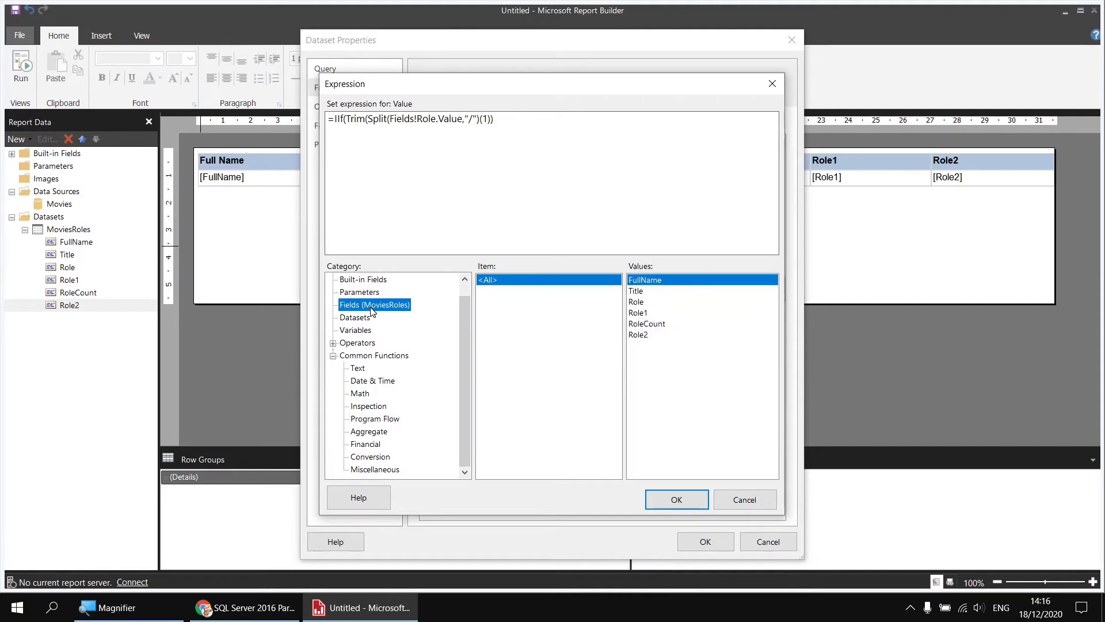
{"action": "double_click", "coordinate": [647, 324]}
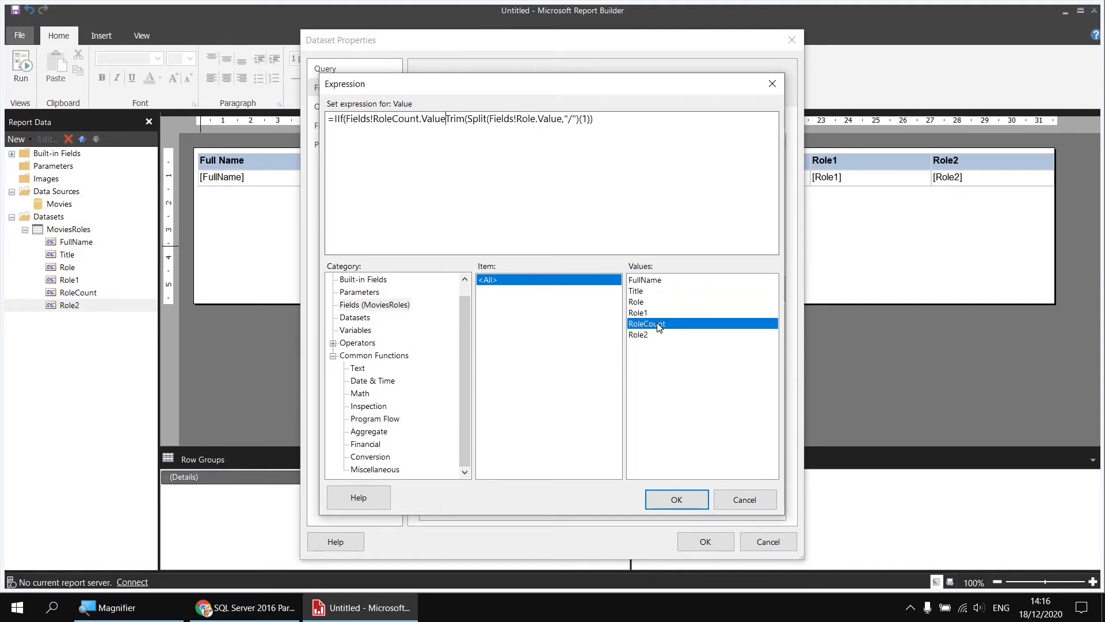
{"action": "type", "text": "< 2"}
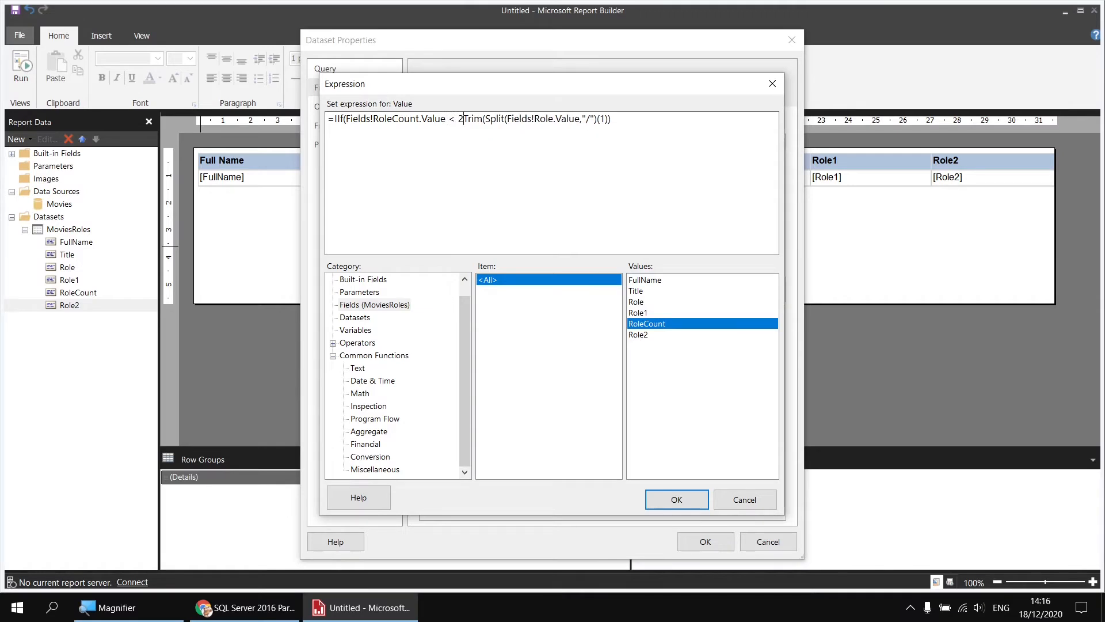
{"action": "type", "text": ","}
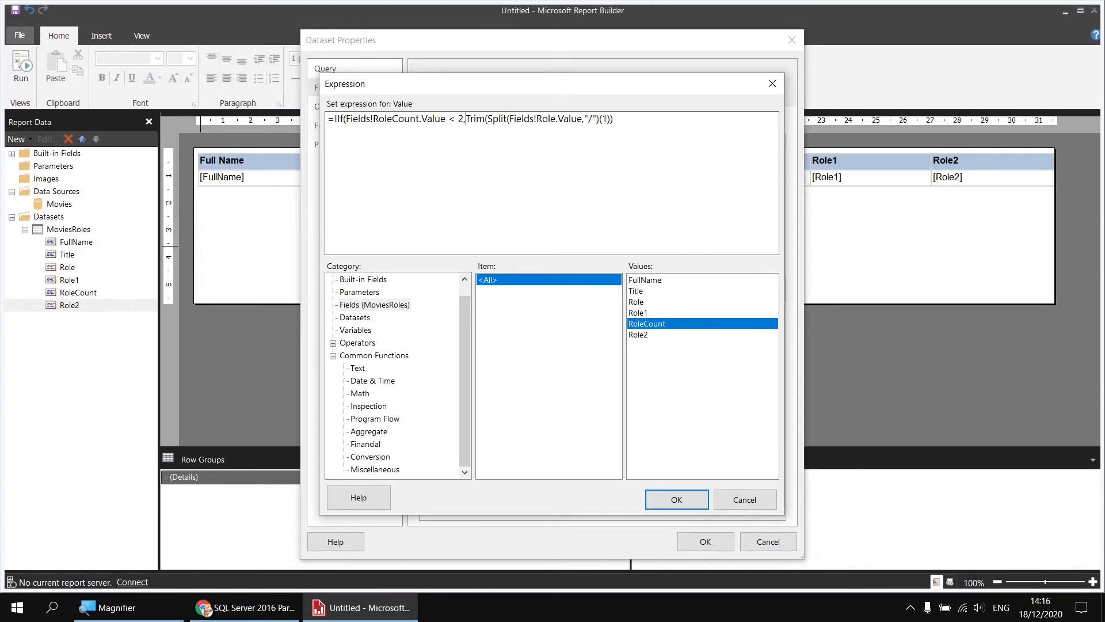
{"action": "type", "text": "\"\""}
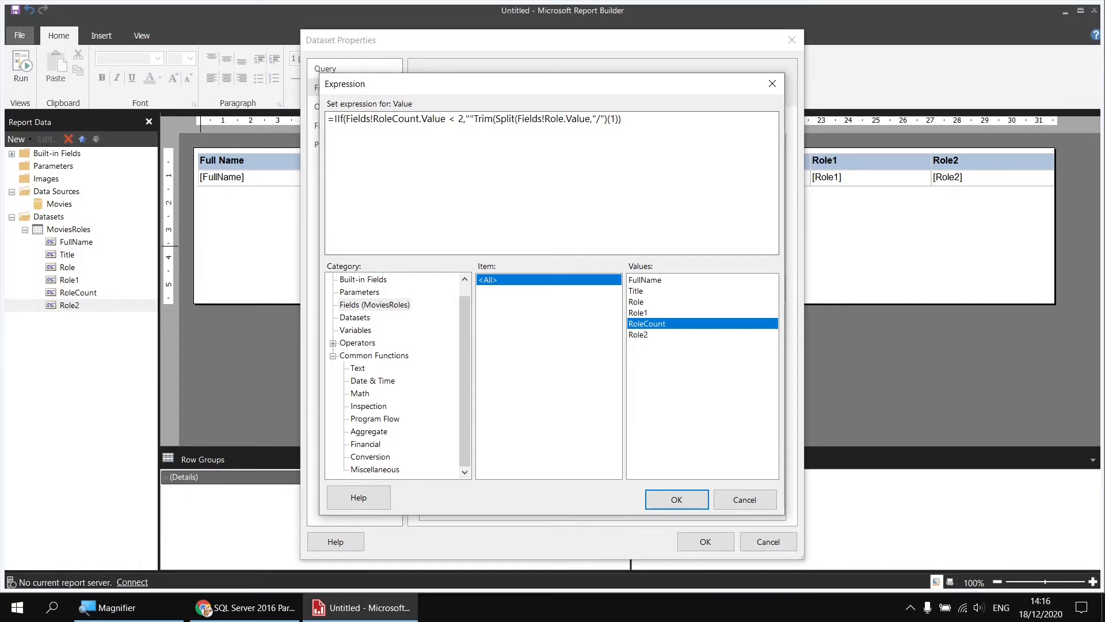
{"action": "type", "text": ","}
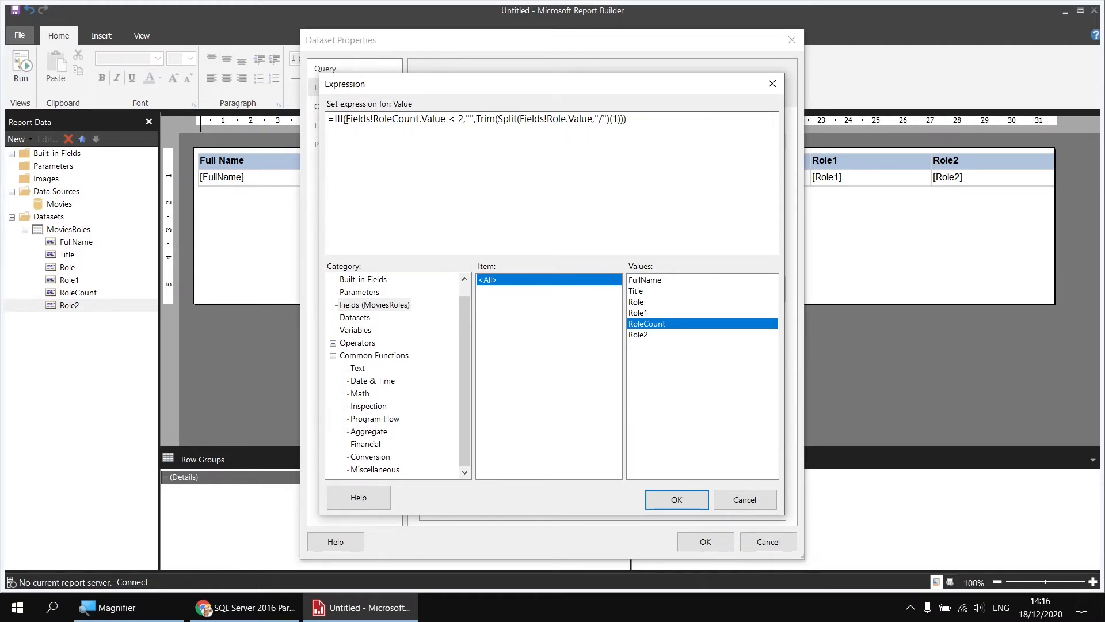
Step: Put each argument of the IIf expression on its own line, then save the expression and the dataset properties
{"action": "key", "text": "Return"}
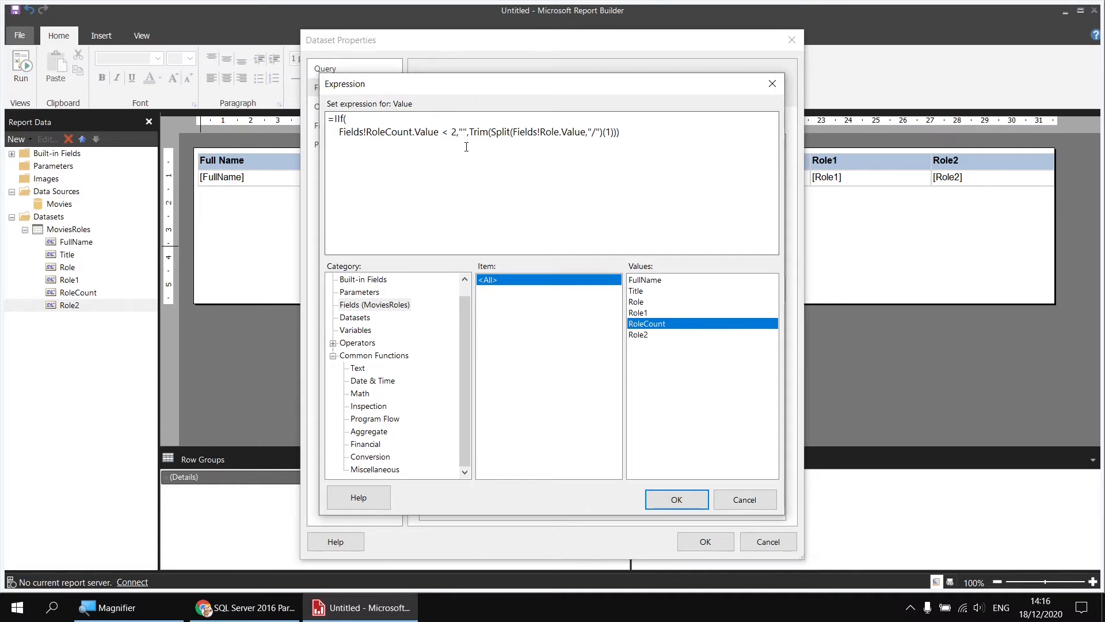
{"action": "key", "text": "Return"}
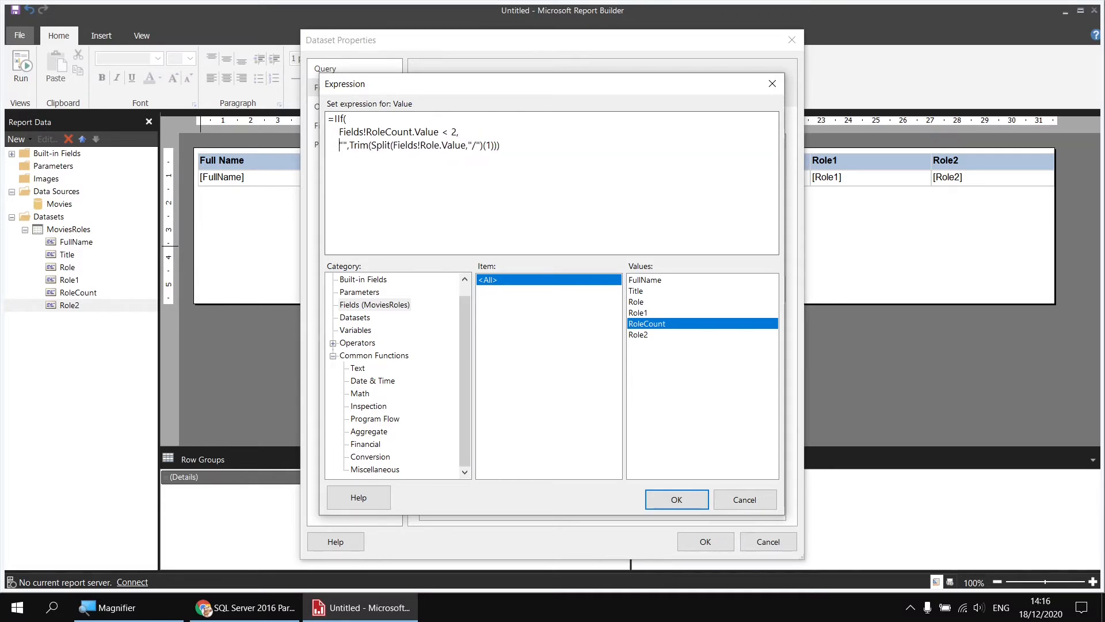
{"action": "left_click", "coordinate": [350, 145]}
{"action": "key", "text": "Return"}
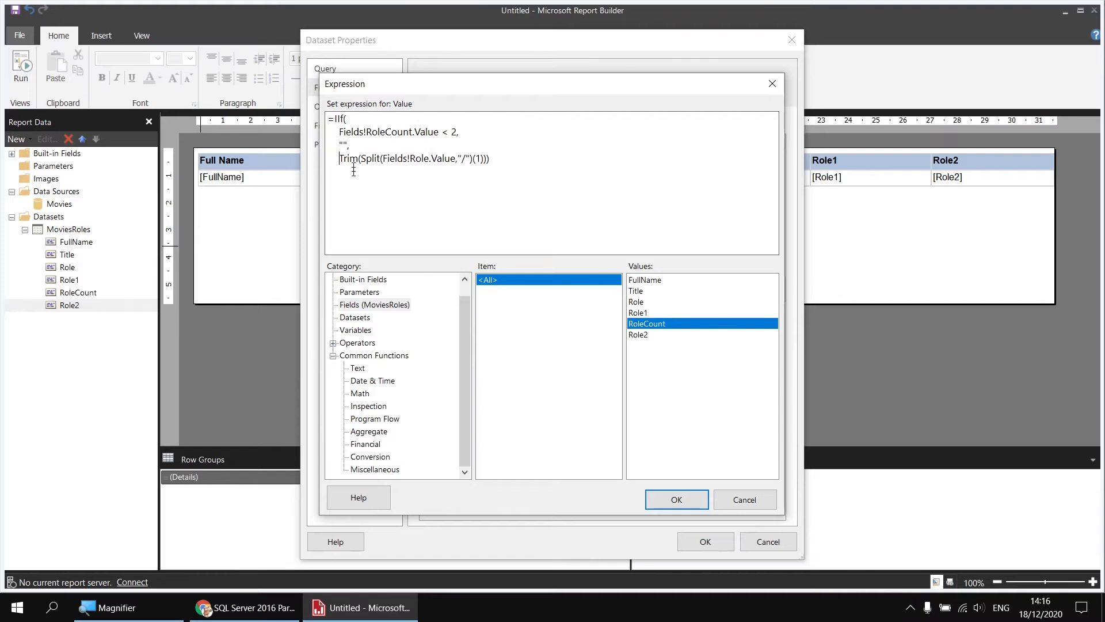
{"action": "left_click", "coordinate": [497, 159]}
{"action": "left_click", "coordinate": [673, 500]}
{"action": "left_click", "coordinate": [706, 541]}
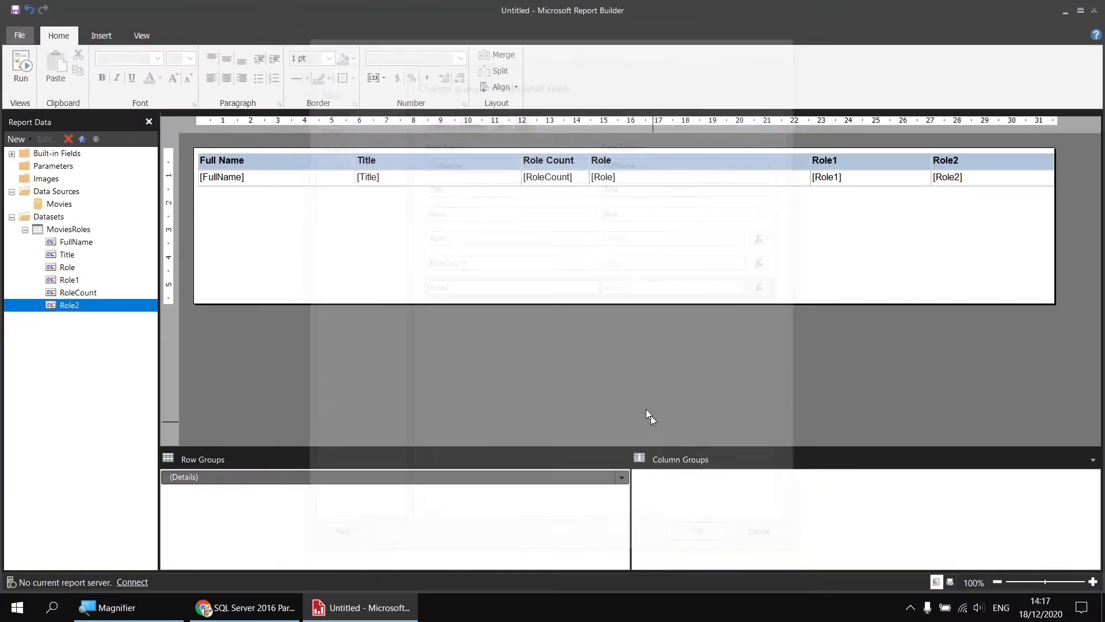
Step: Run the report, check the Role2 values on the first and last pages, and return to the design
{"action": "left_click", "coordinate": [20, 65]}
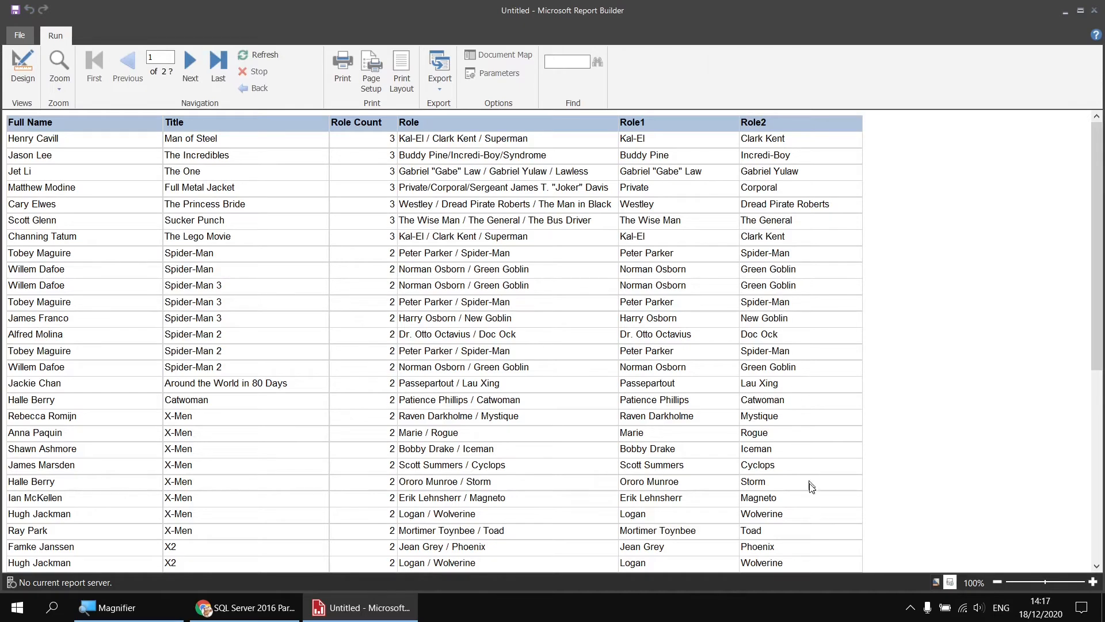
{"action": "left_click", "coordinate": [218, 64]}
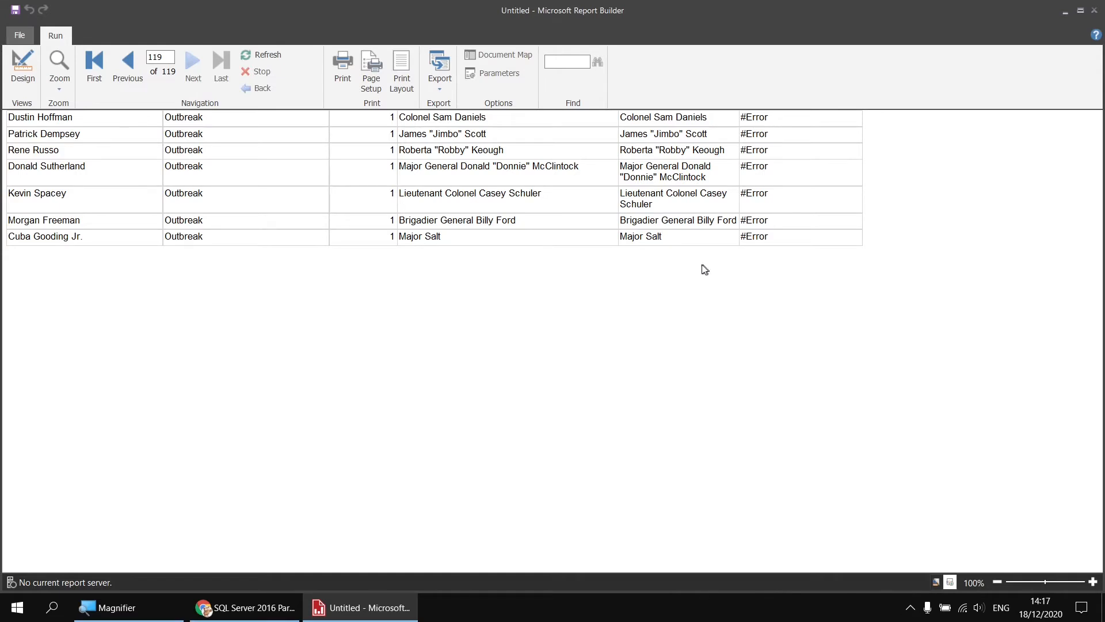
{"action": "left_click", "coordinate": [23, 68]}
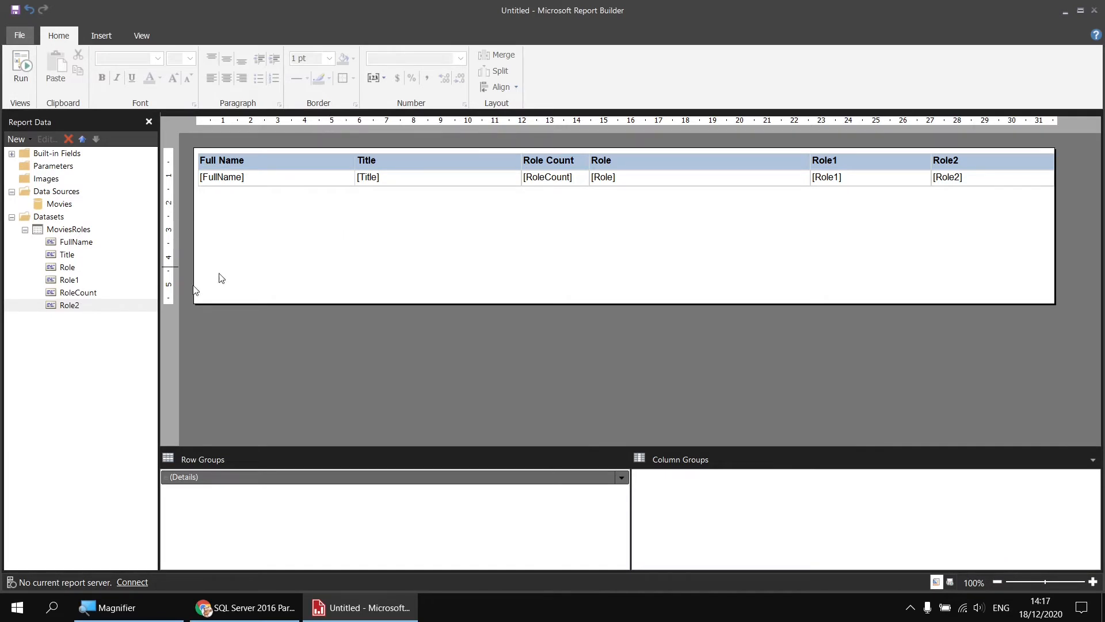
Step: Reopen the Role2 field's expression, examine the Trim(Split(...)) argument and its element index, and close it without changes
{"action": "right_click", "coordinate": [69, 306]}
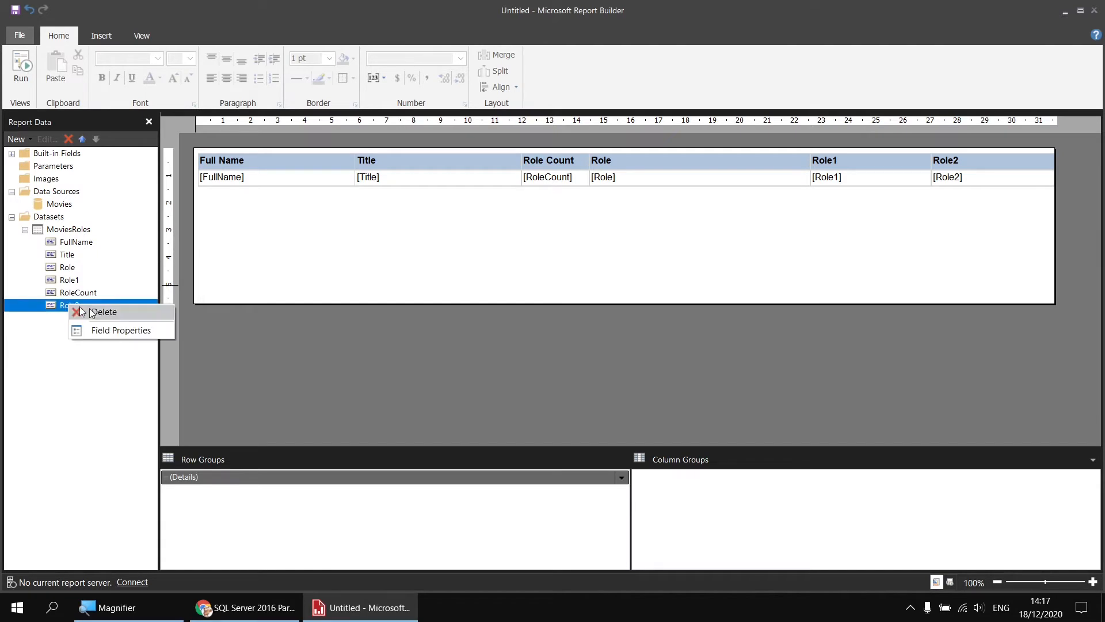
{"action": "left_click", "coordinate": [138, 331]}
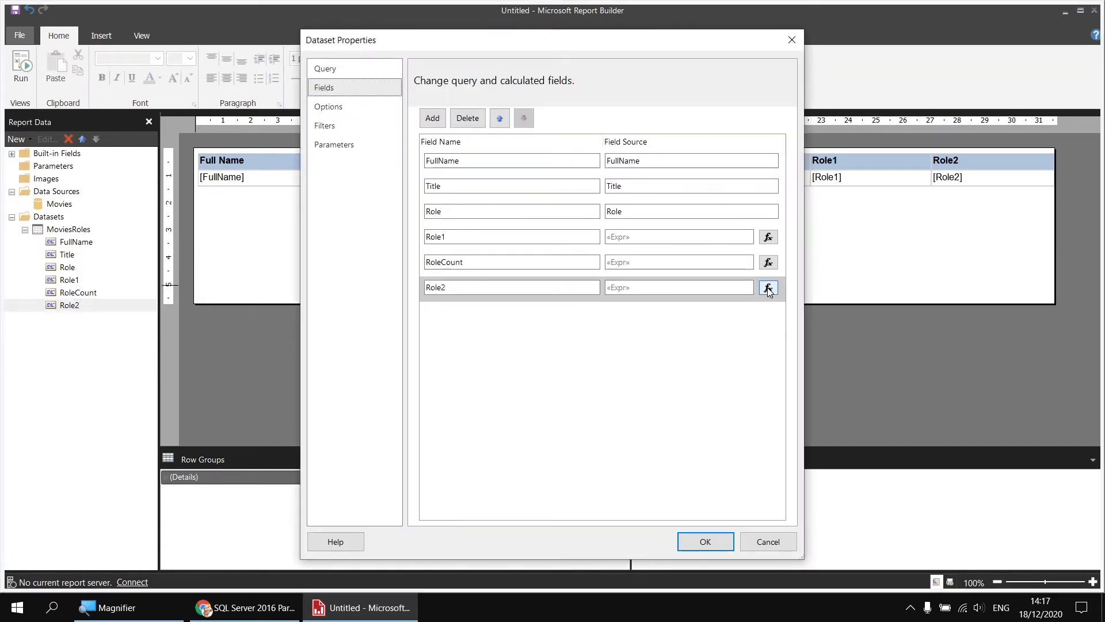
{"action": "left_click", "coordinate": [769, 287]}
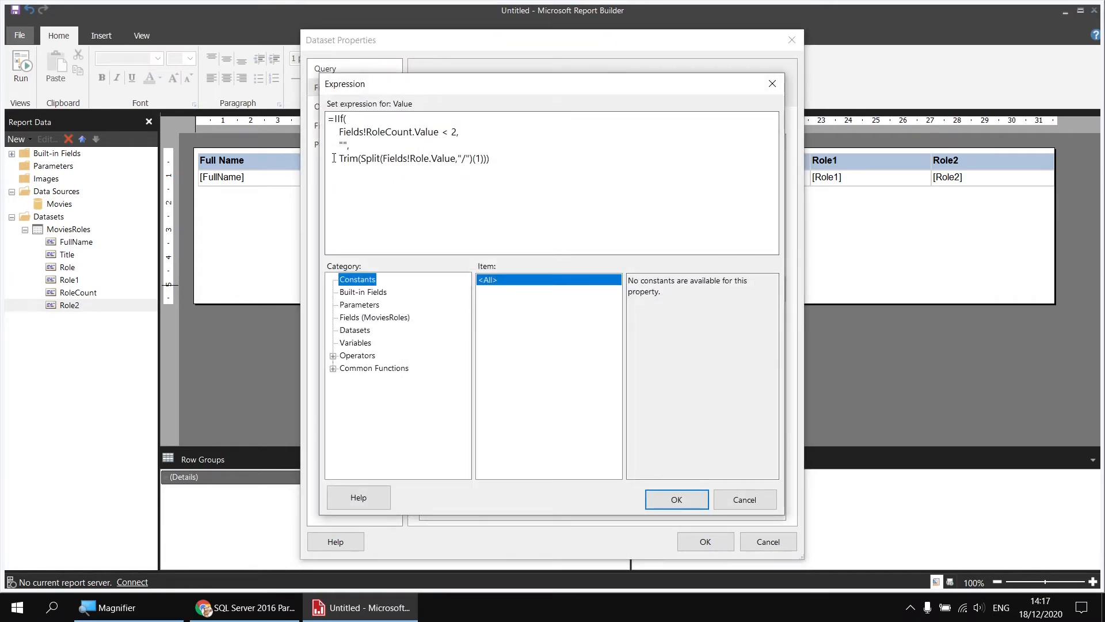
{"action": "left_click_drag", "start_coordinate": [339, 158], "coordinate": [487, 159]}
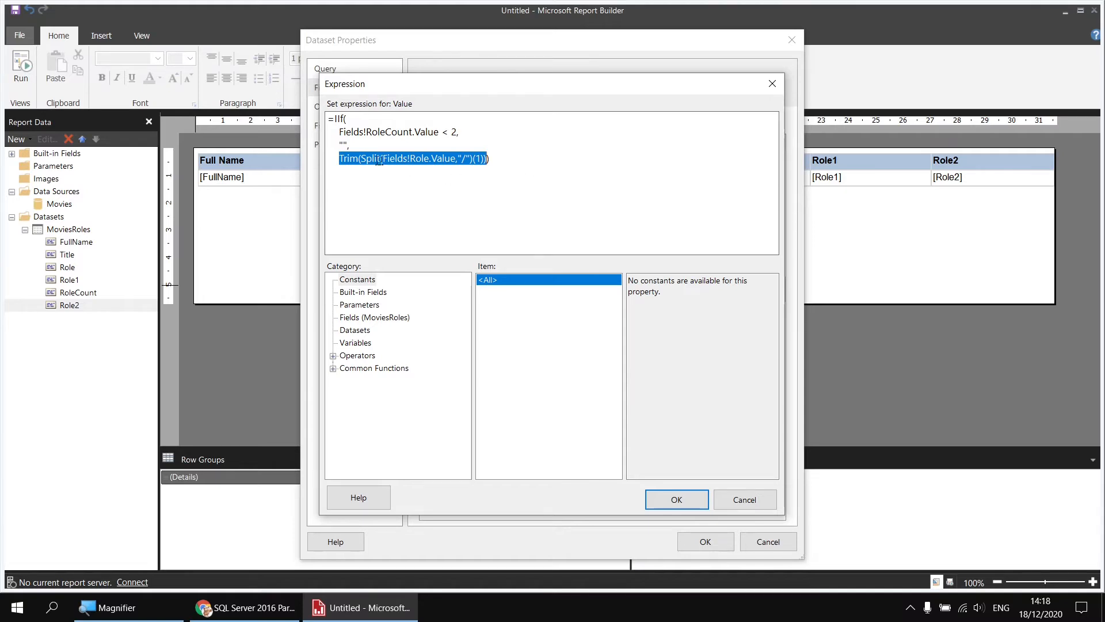
{"action": "left_click_drag", "start_coordinate": [340, 158], "coordinate": [487, 161]}
{"action": "left_click", "coordinate": [492, 159]}
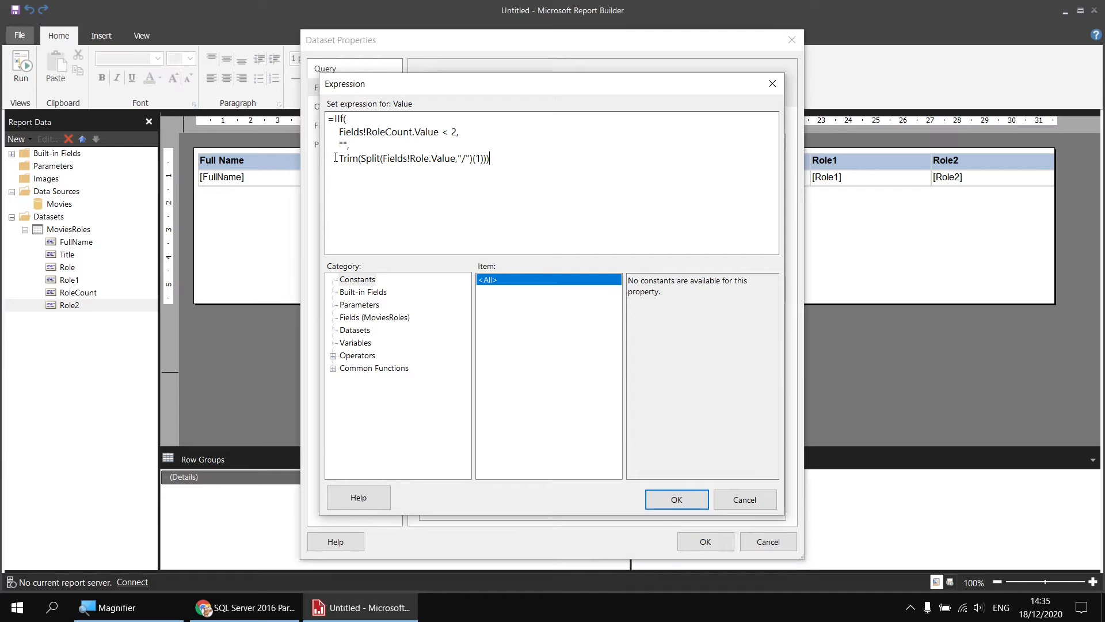
{"action": "double_click", "coordinate": [479, 158]}
{"action": "left_click", "coordinate": [497, 159]}
{"action": "double_click", "coordinate": [480, 158]}
{"action": "left_click", "coordinate": [495, 159]}
{"action": "left_click", "coordinate": [743, 496]}
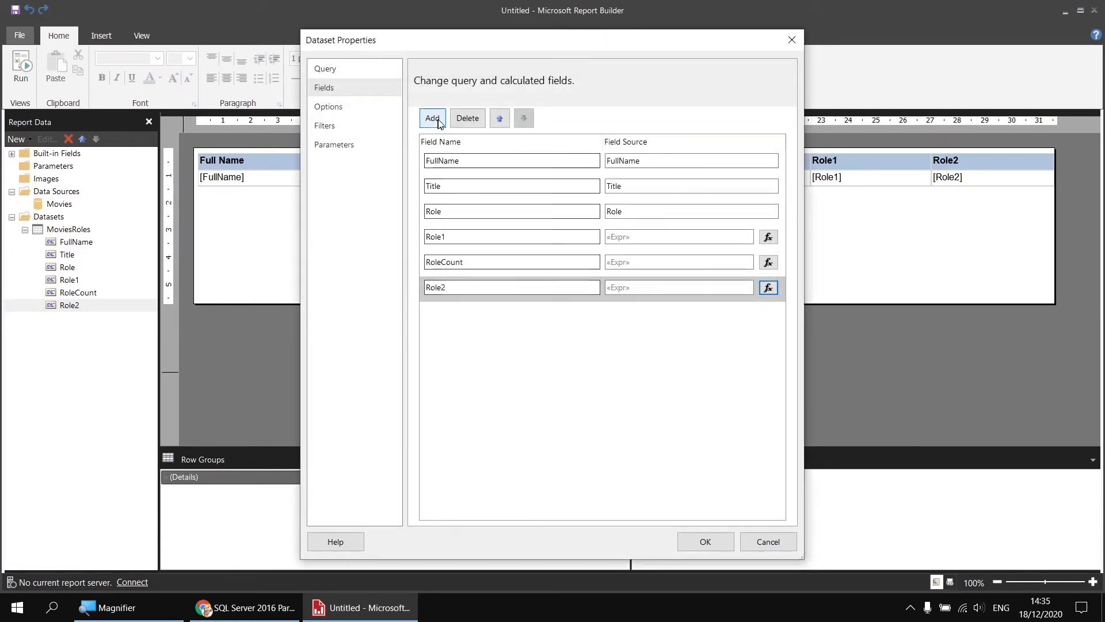
Step: Add a calculated field named Role2ElementNumber to the dataset
{"action": "left_click", "coordinate": [433, 119]}
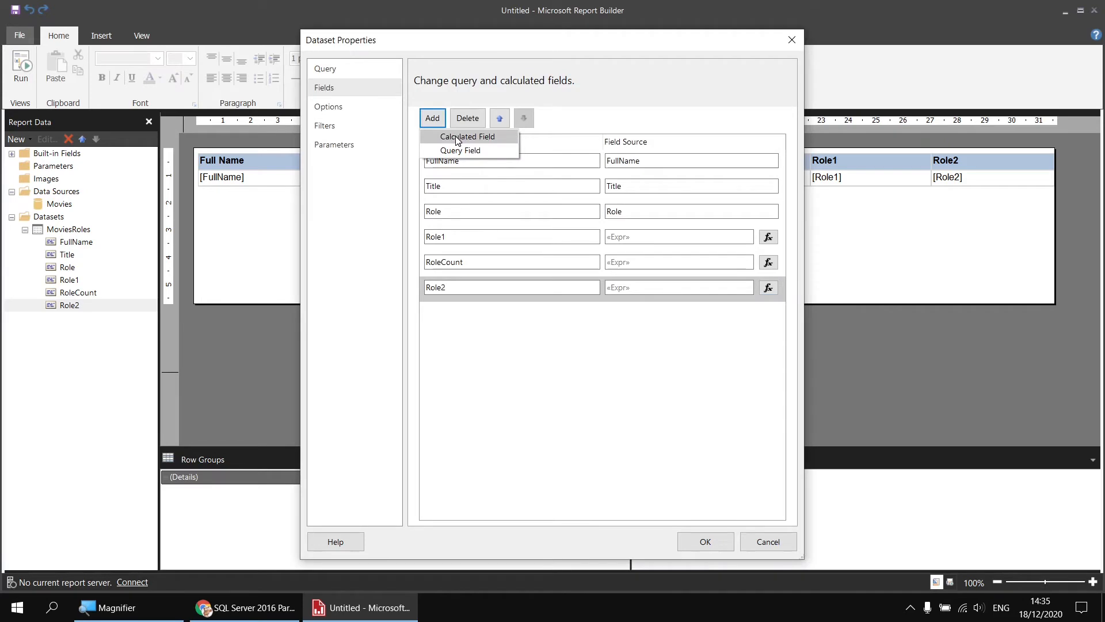
{"action": "left_click", "coordinate": [455, 136]}
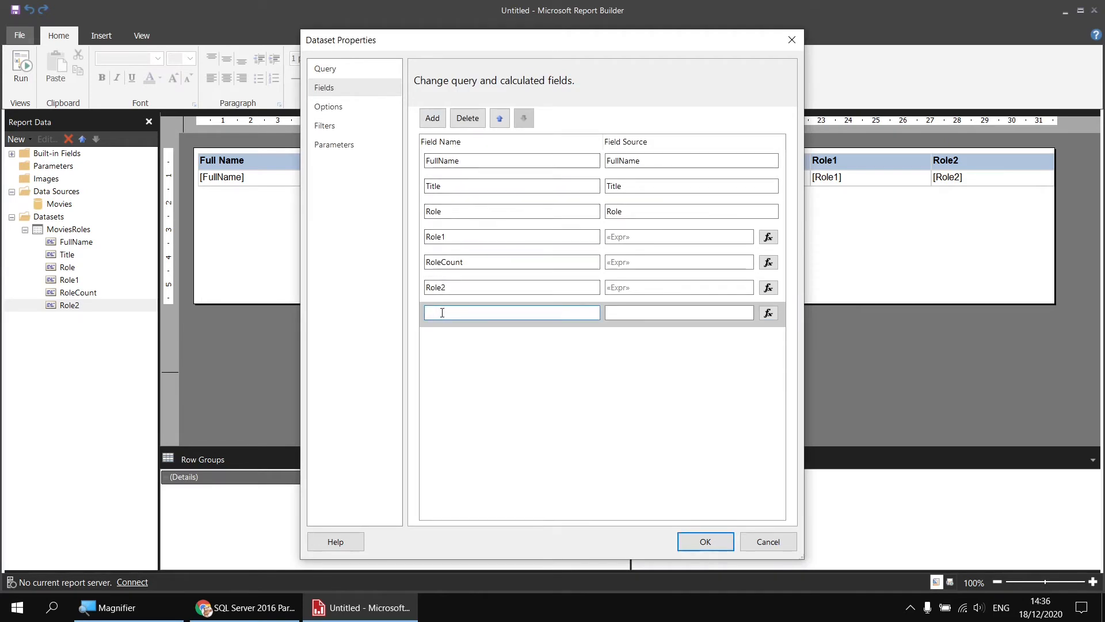
{"action": "type", "text": "Role2ElementNumber"}
Step: Set the Role2ElementNumber field's source to =IIf(Fields!RoleCount.Value < 2, 0, 1) and save the dataset properties
{"action": "left_click", "coordinate": [769, 313]}
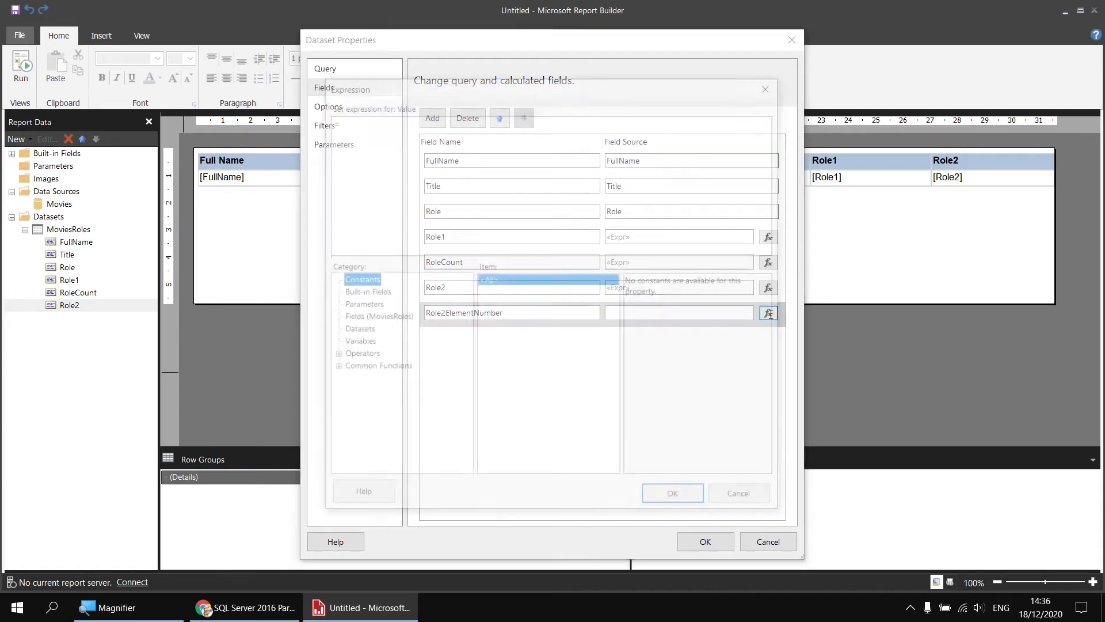
{"action": "left_click", "coordinate": [351, 118]}
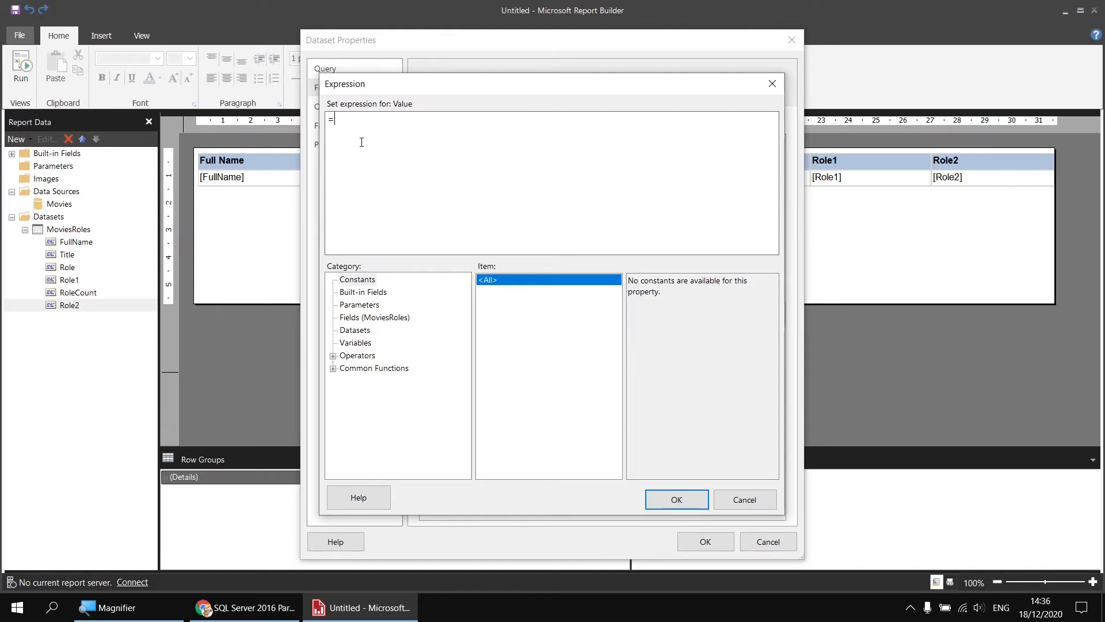
{"action": "type", "text": "IIf("}
{"action": "left_click", "coordinate": [388, 317]}
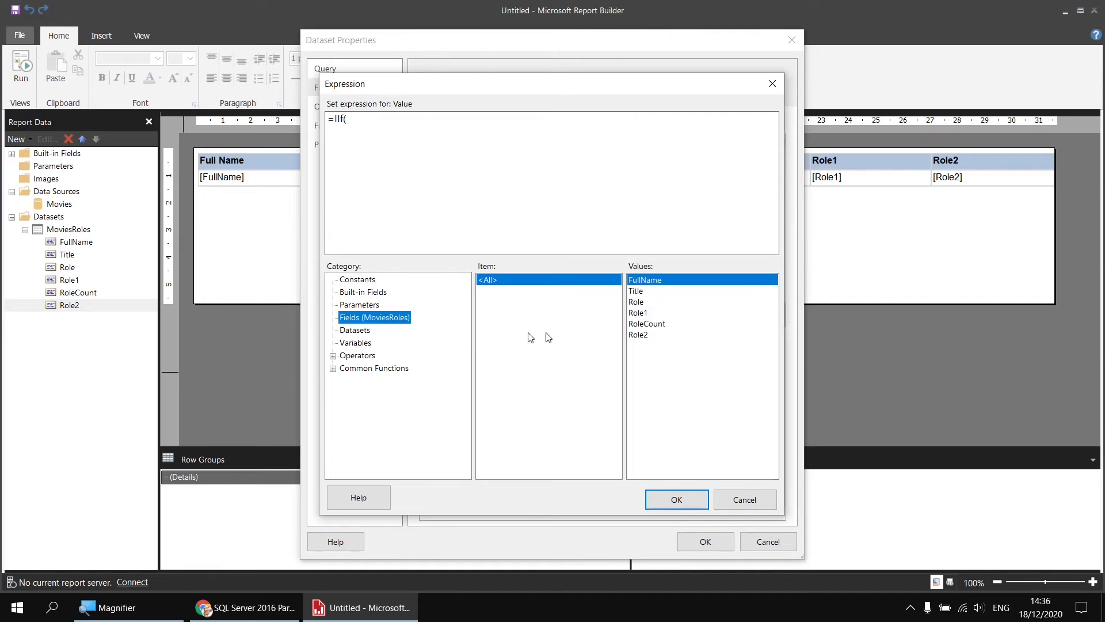
{"action": "double_click", "coordinate": [650, 324]}
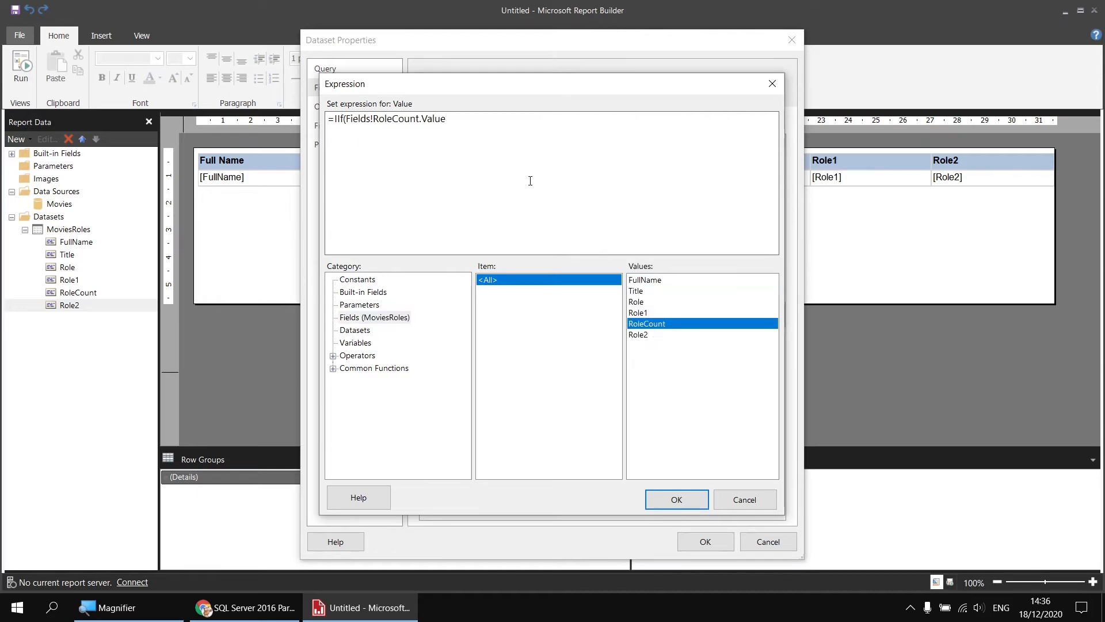
{"action": "type", "text": "< 2"}
{"action": "type", "text": ", 0, 1)"}
{"action": "left_click", "coordinate": [659, 508]}
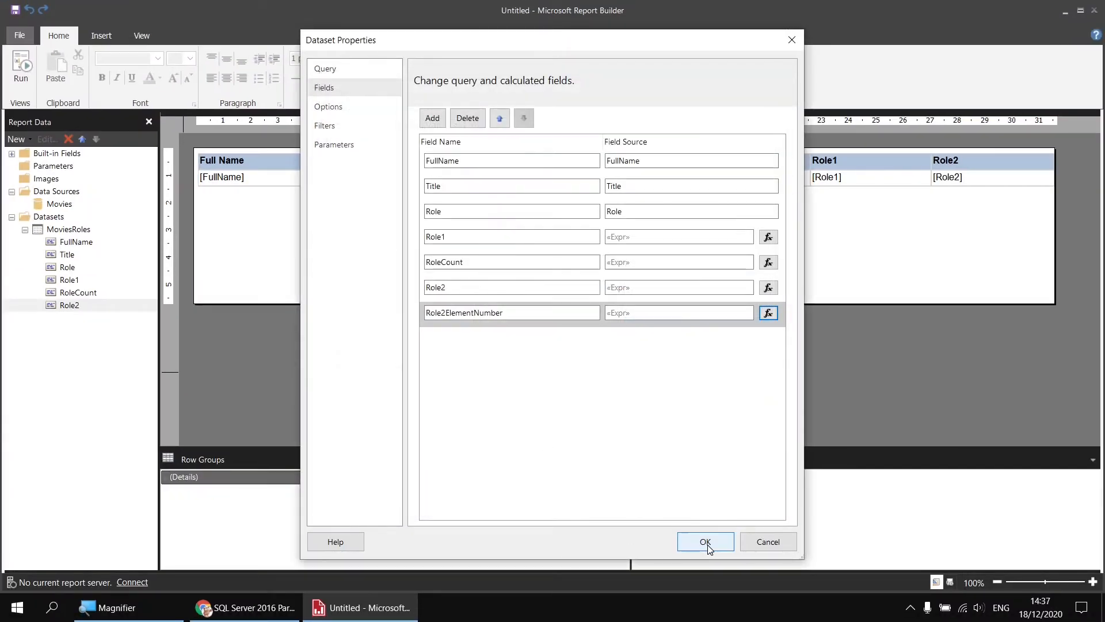
{"action": "left_click", "coordinate": [702, 541]}
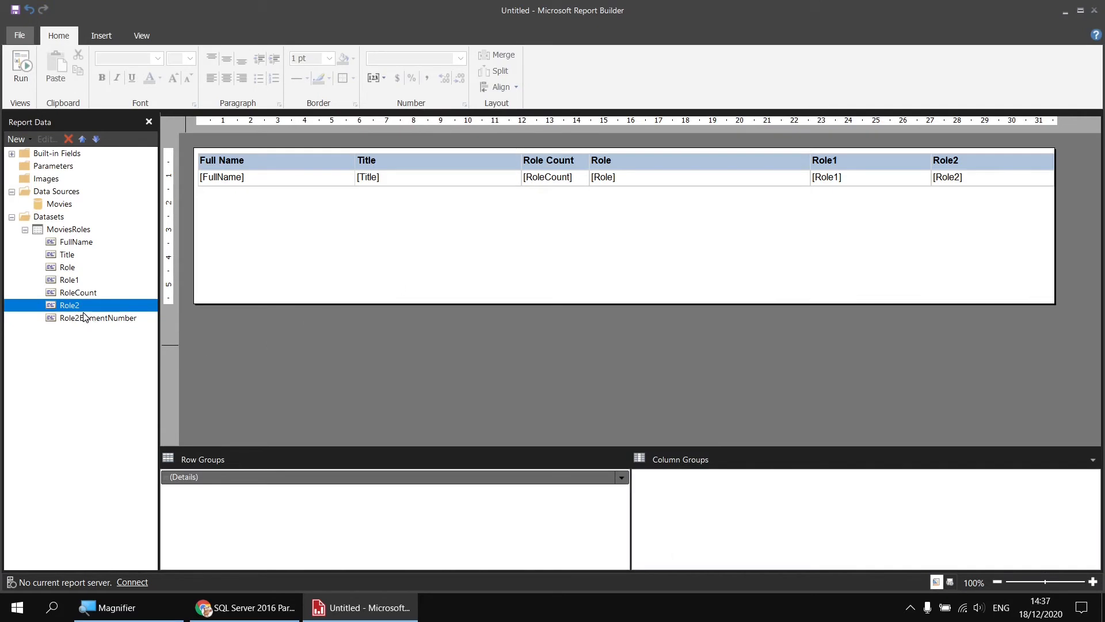
Step: Insert the Role2ElementNumber field into the table as a new column between Role1 and Role2
{"action": "left_click_drag", "start_coordinate": [81, 319], "coordinate": [424, 279]}
{"action": "mouse_move", "coordinate": [707, 236]}
{"action": "left_mouse_down"}
{"action": "mouse_move", "coordinate": [865, 230]}
{"action": "mouse_move", "coordinate": [908, 207]}
{"action": "mouse_move", "coordinate": [930, 166]}
{"action": "left_mouse_up"}
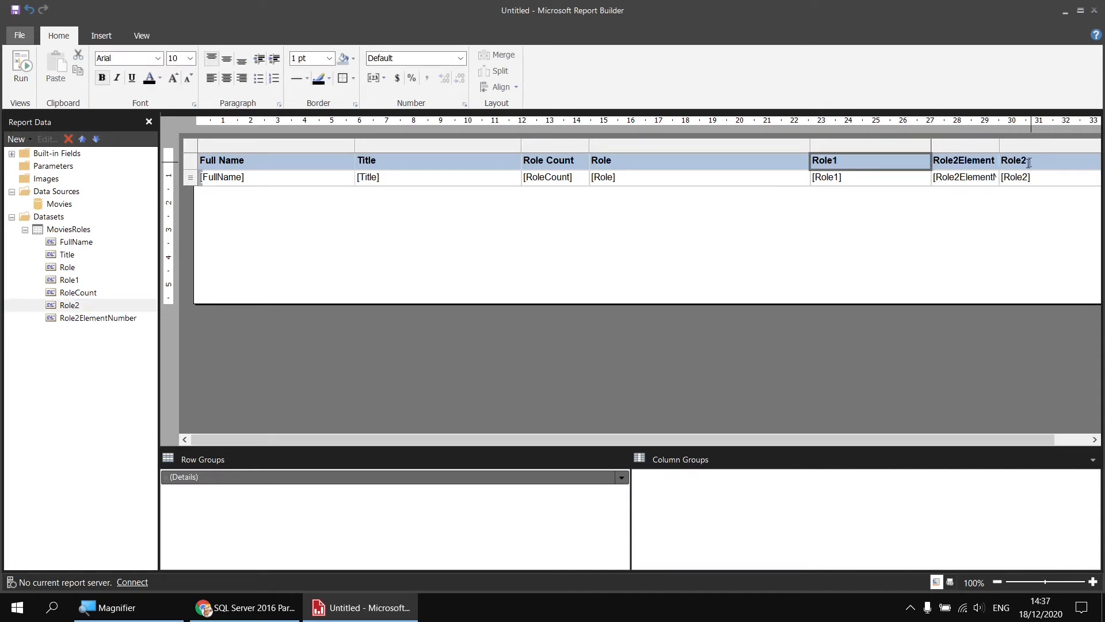
Step: Run the report, examine the Role2ElementNumber and Role2 columns on the first and last pages, and return to the design
{"action": "left_click", "coordinate": [21, 66]}
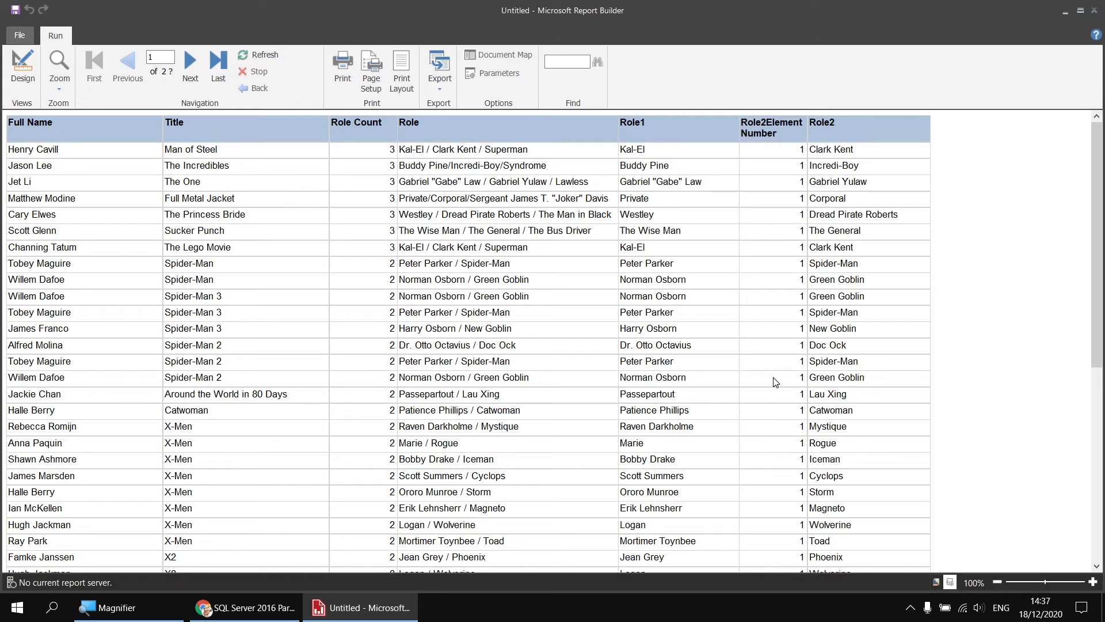
{"action": "left_click", "coordinate": [212, 80]}
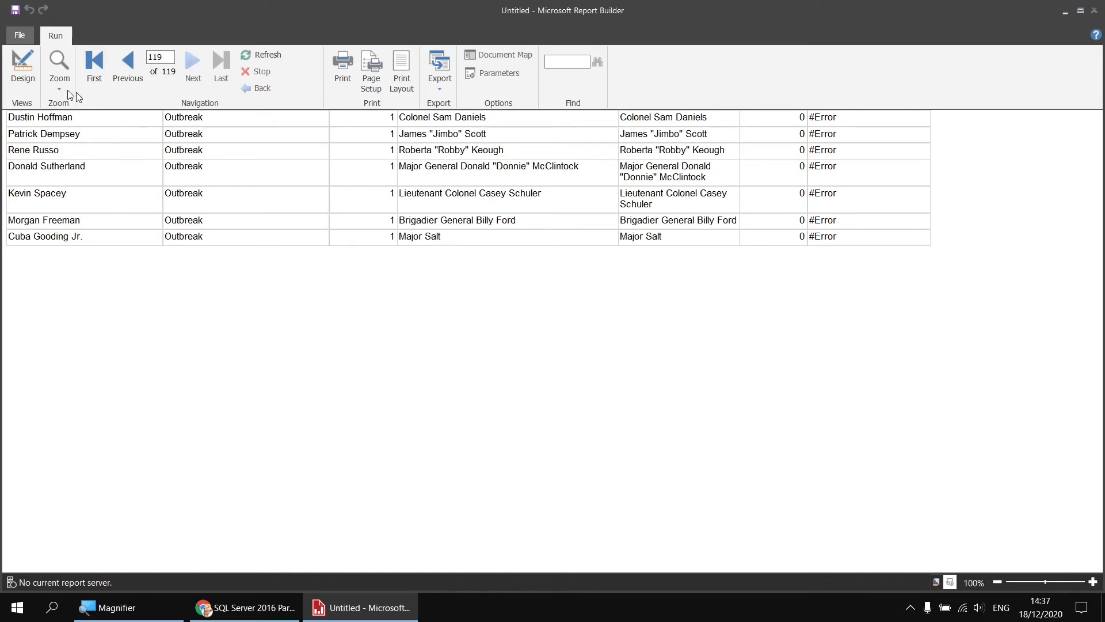
{"action": "left_click", "coordinate": [23, 68]}
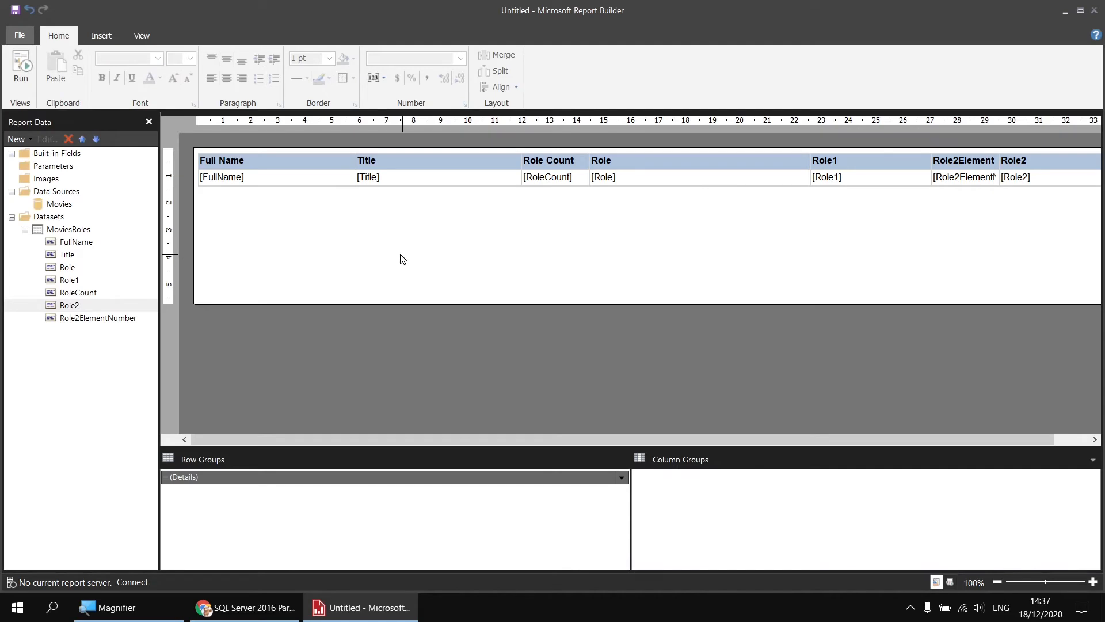
Step: In the Role2 field's expression, replace the Split element index with Fields!Role2ElementNumber.Value and save the dataset properties
{"action": "right_click", "coordinate": [90, 304]}
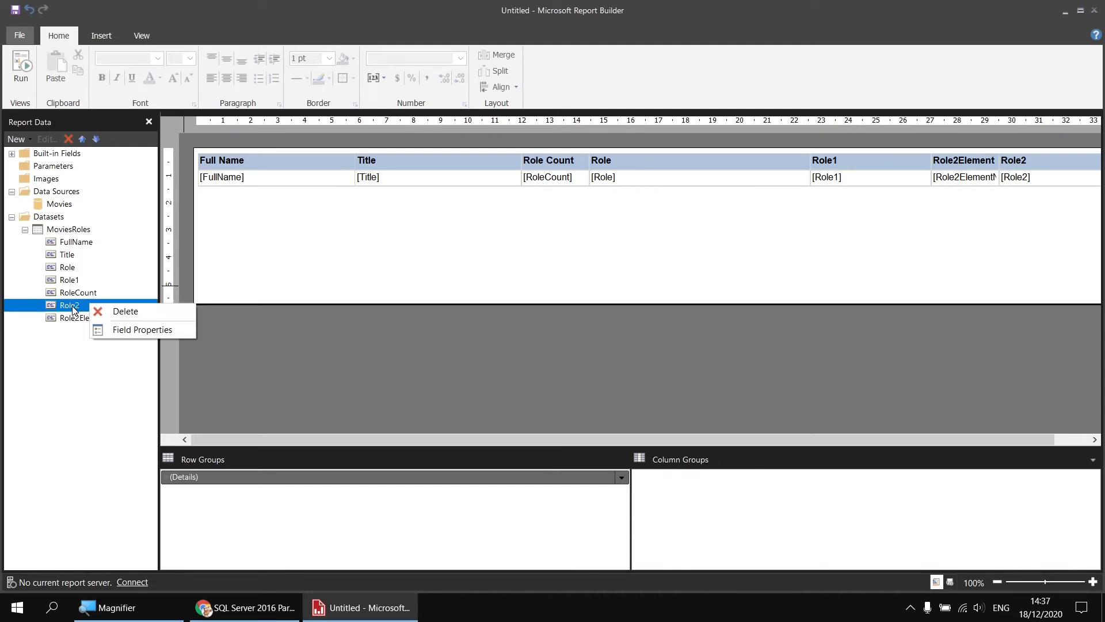
{"action": "left_click", "coordinate": [144, 330]}
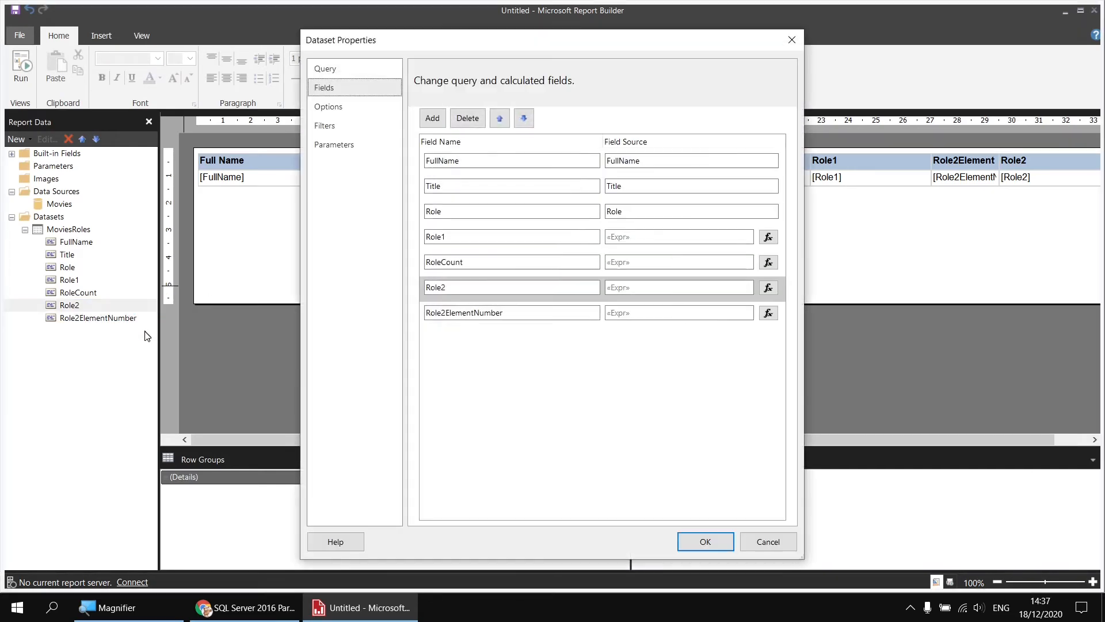
{"action": "left_click", "coordinate": [768, 288]}
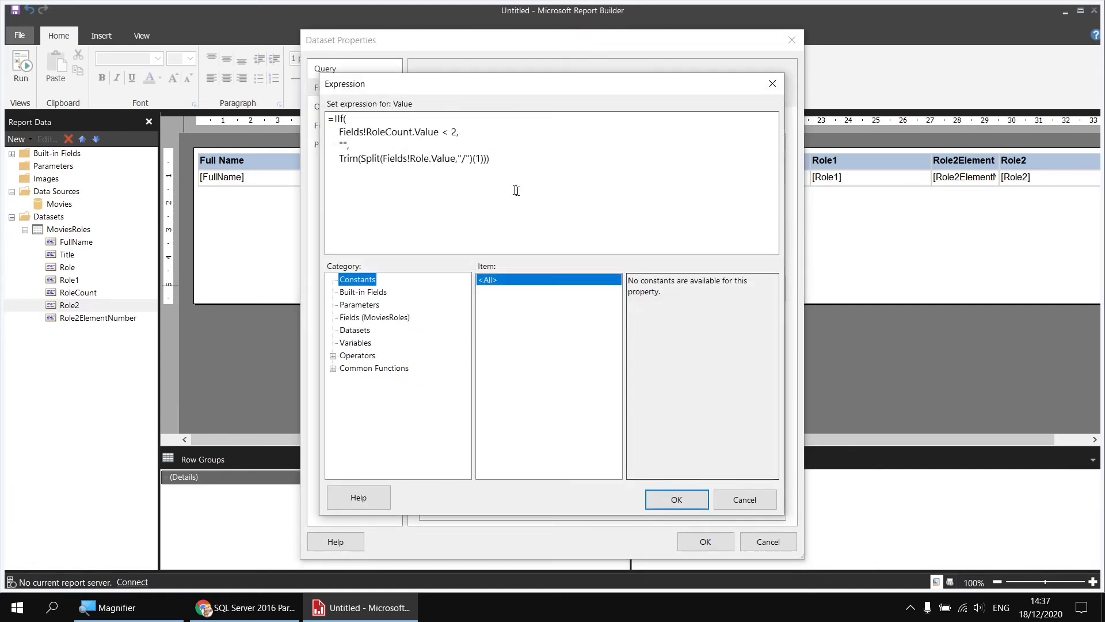
{"action": "double_click", "coordinate": [478, 159]}
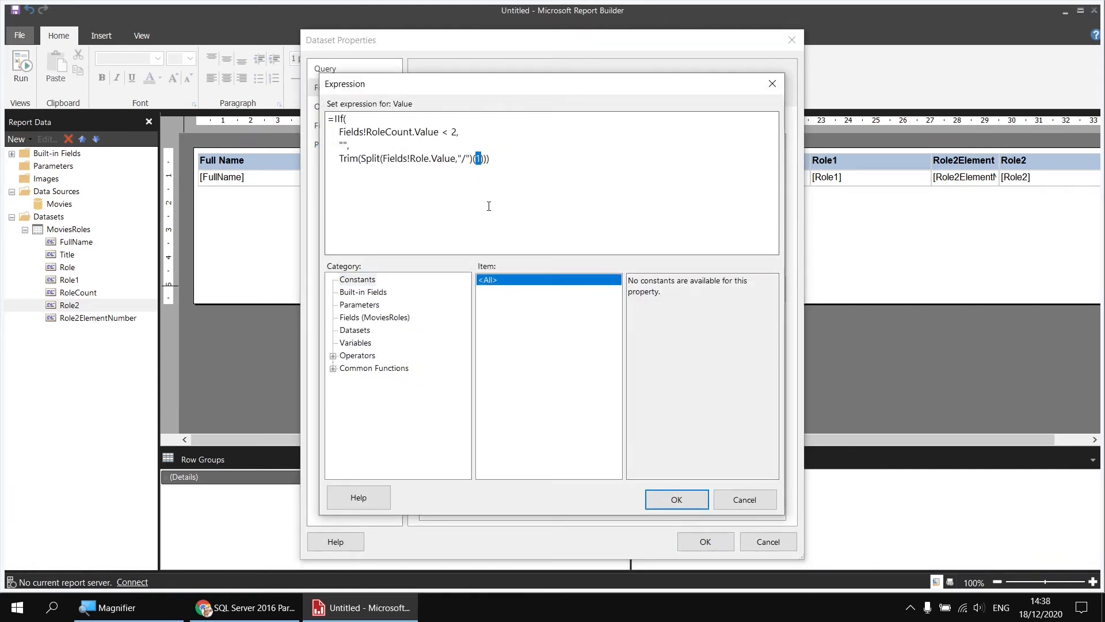
{"action": "key", "text": "BackSpace"}
{"action": "left_click", "coordinate": [357, 318]}
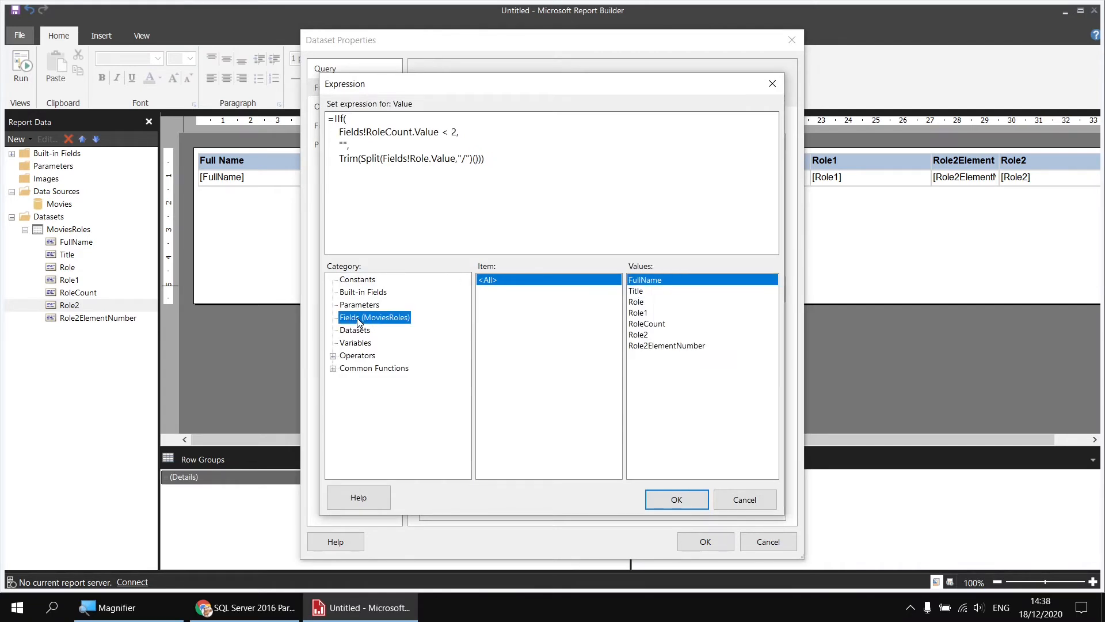
{"action": "double_click", "coordinate": [655, 347]}
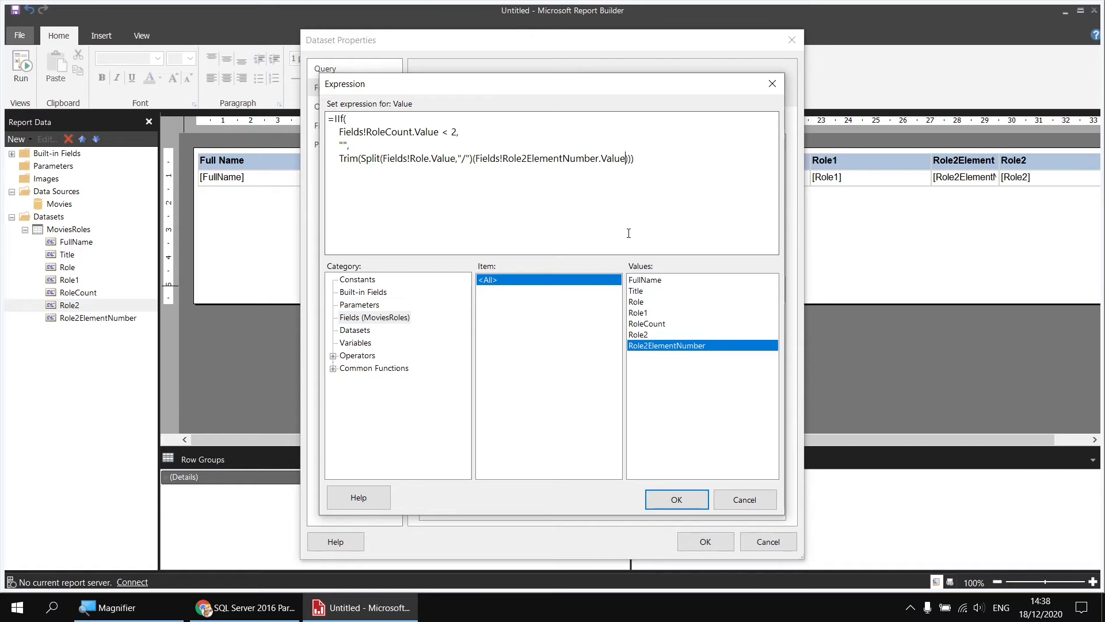
{"action": "left_click", "coordinate": [674, 500]}
{"action": "left_click", "coordinate": [707, 541]}
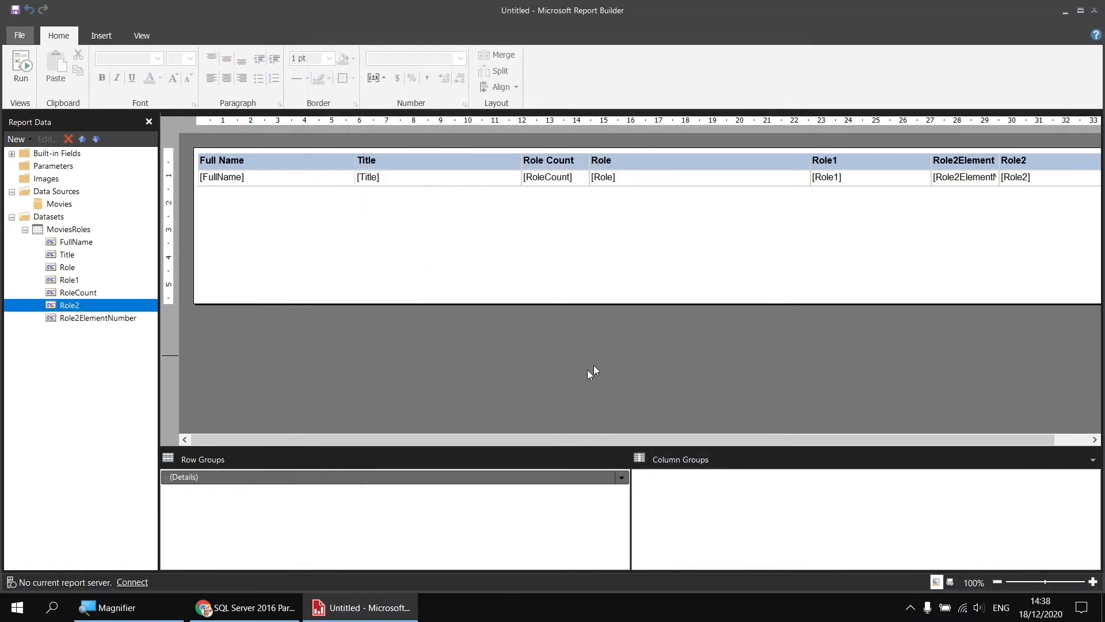
Step: Run the report again, check the Role2 column for errors on the first and last pages, and return to the design
{"action": "left_click", "coordinate": [21, 66]}
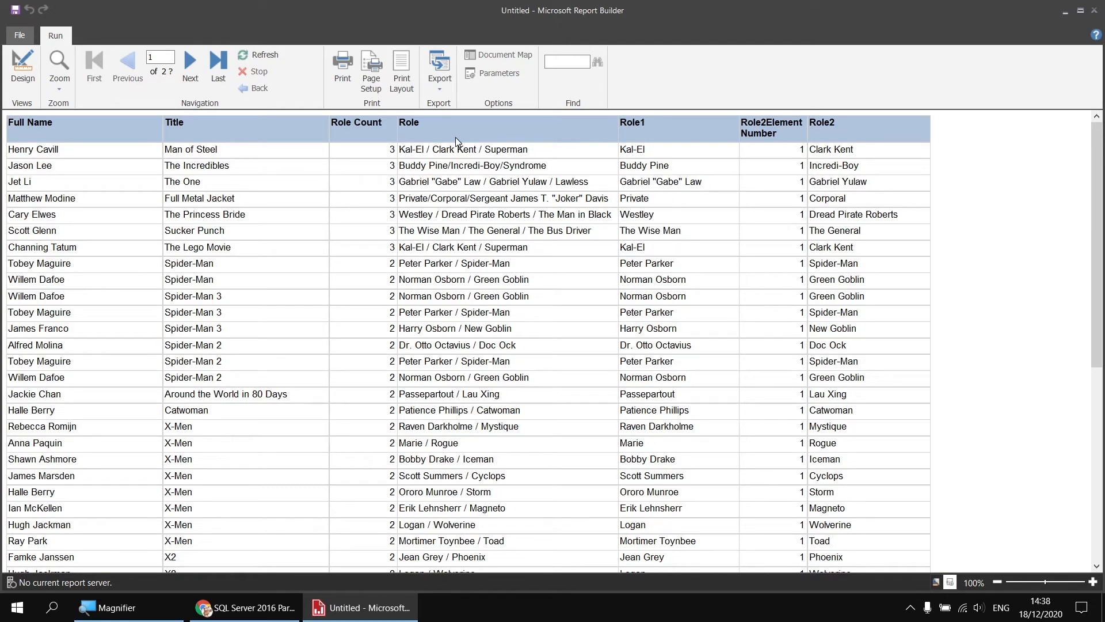
{"action": "left_click", "coordinate": [219, 61]}
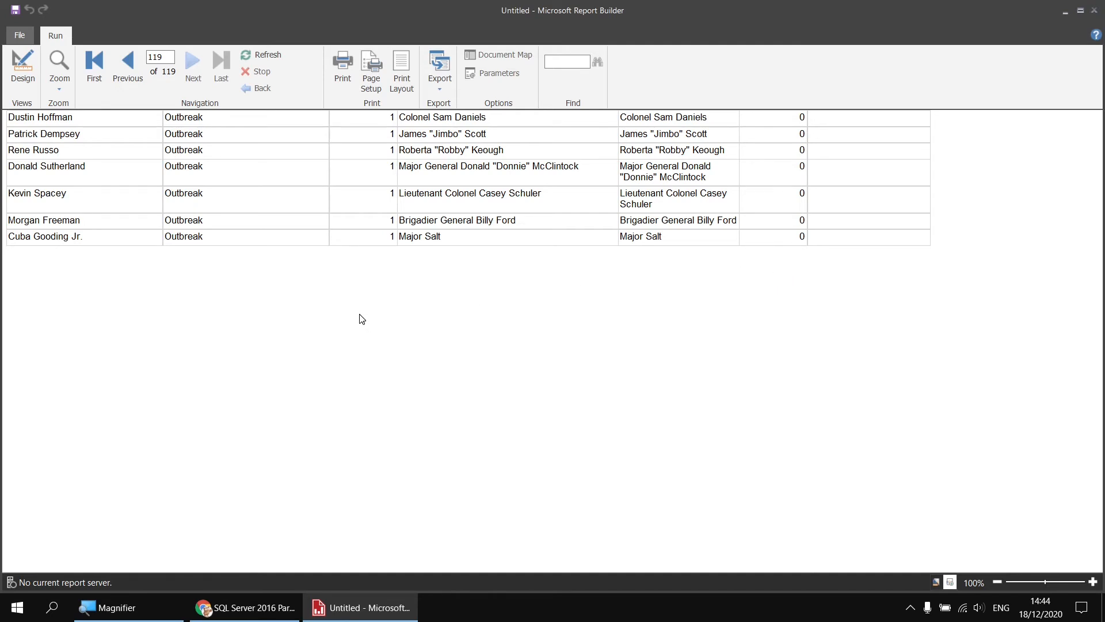
{"action": "left_click", "coordinate": [24, 68]}
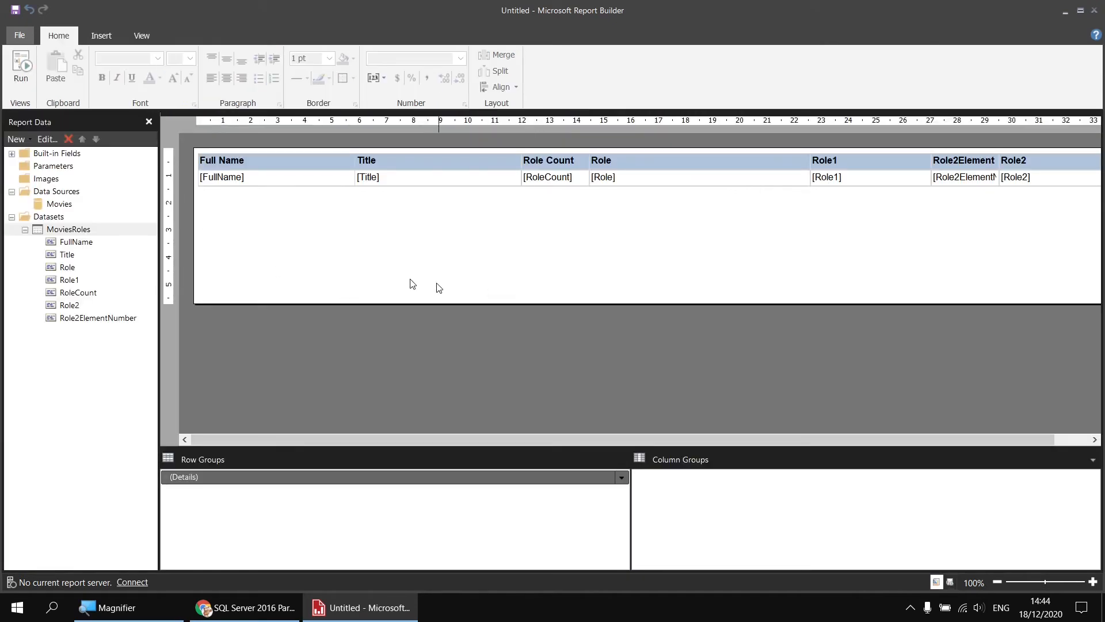
Step: Add a calculated field named Role3ElementNumber to the MoviesRoles dataset, reusing the copied Role2ElementNumber name
{"action": "right_click", "coordinate": [92, 230]}
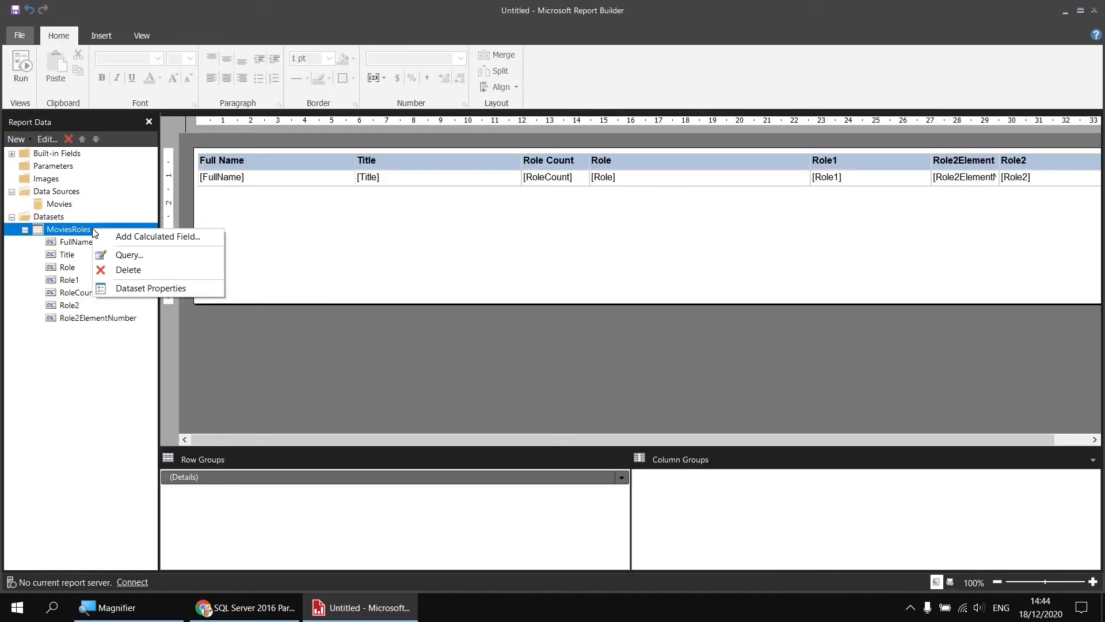
{"action": "left_click", "coordinate": [153, 236]}
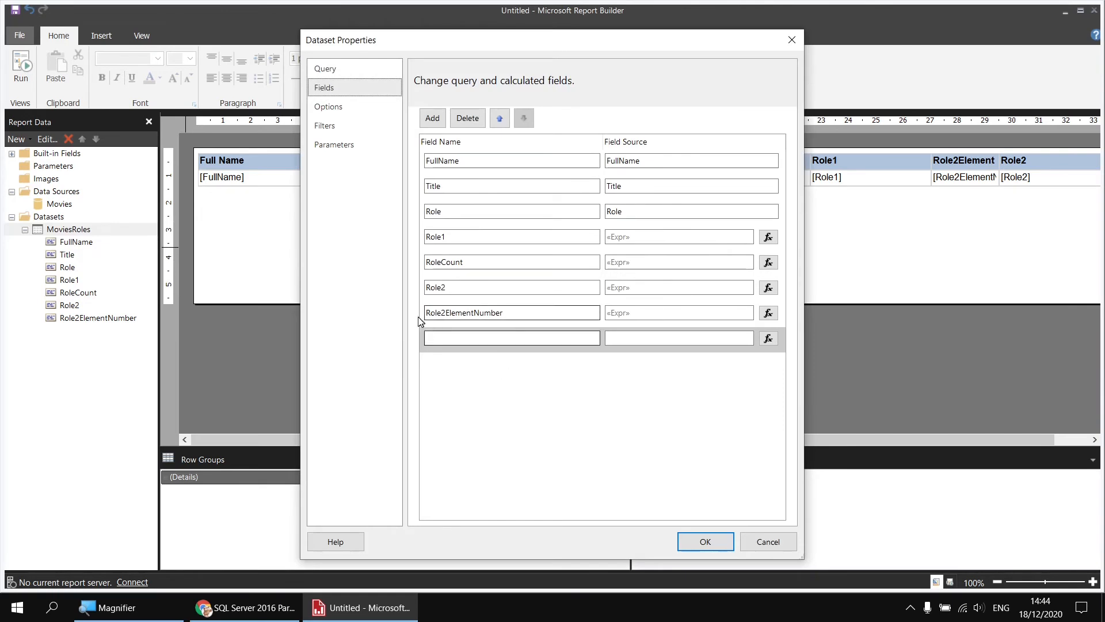
{"action": "double_click", "coordinate": [420, 312]}
{"action": "key", "text": "ctrl+c"}
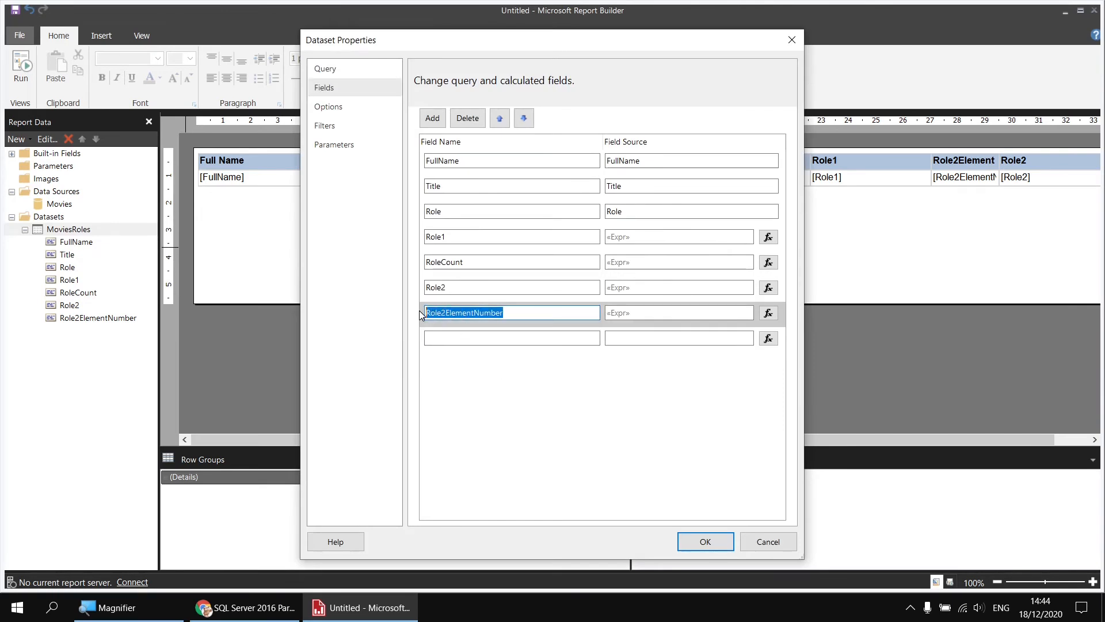
{"action": "left_click", "coordinate": [453, 337]}
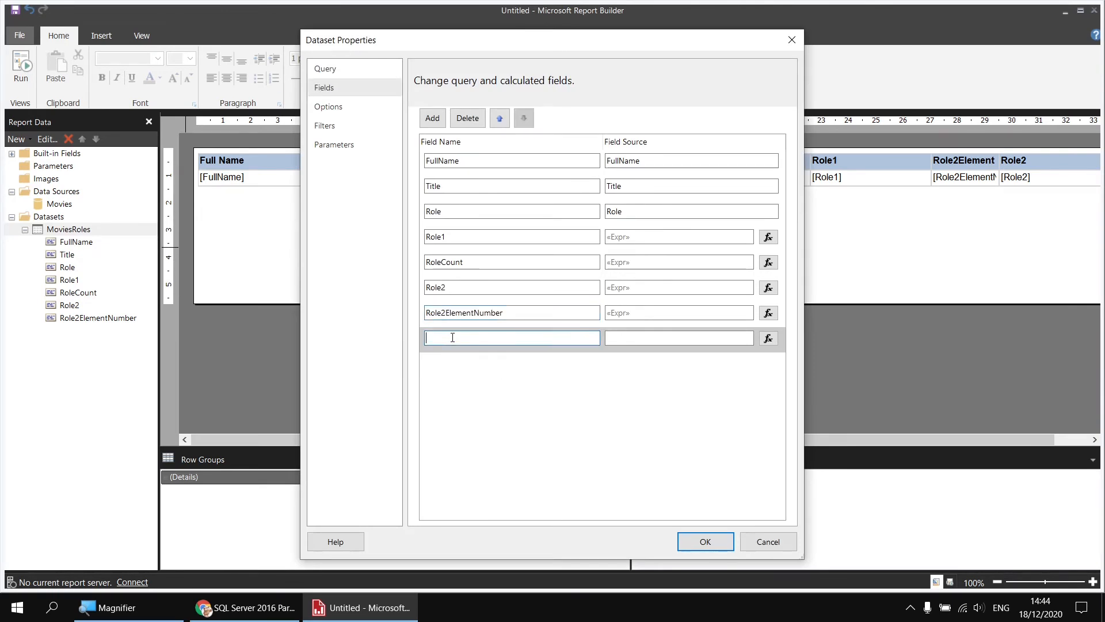
{"action": "key", "text": "ctrl+v"}
{"action": "left_click_drag", "start_coordinate": [440, 337], "coordinate": [446, 337]}
{"action": "type", "text": "3"}
Step: Open the Role3ElementNumber field's expression and examine the descriptions of the Min function among the Math and Aggregate functions
{"action": "left_click", "coordinate": [768, 338]}
{"action": "left_click", "coordinate": [352, 121]}
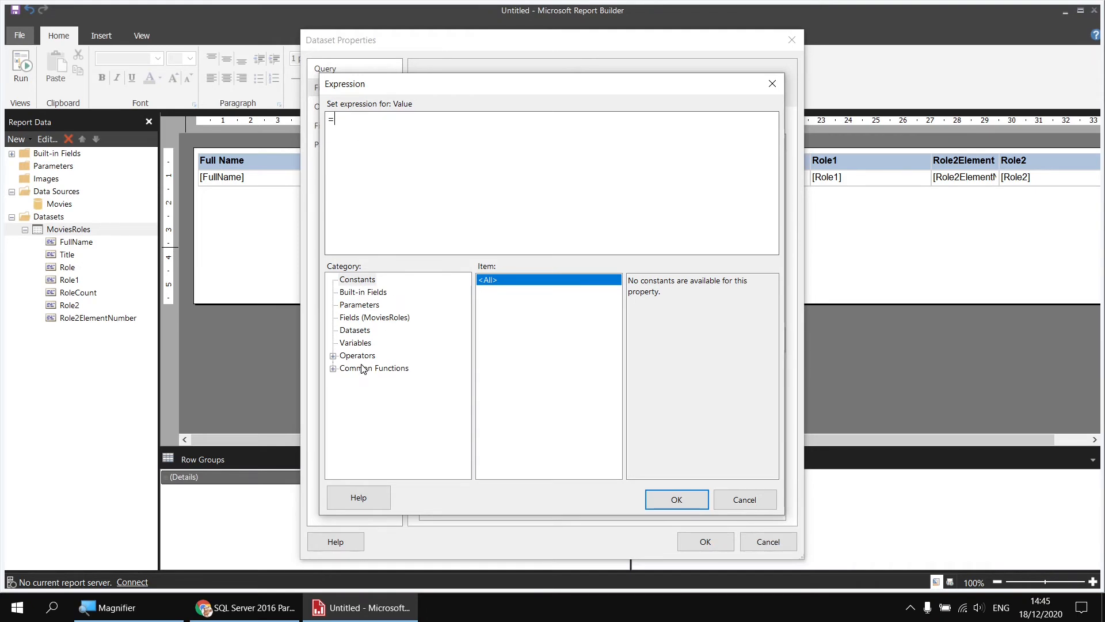
{"action": "left_click", "coordinate": [333, 368]}
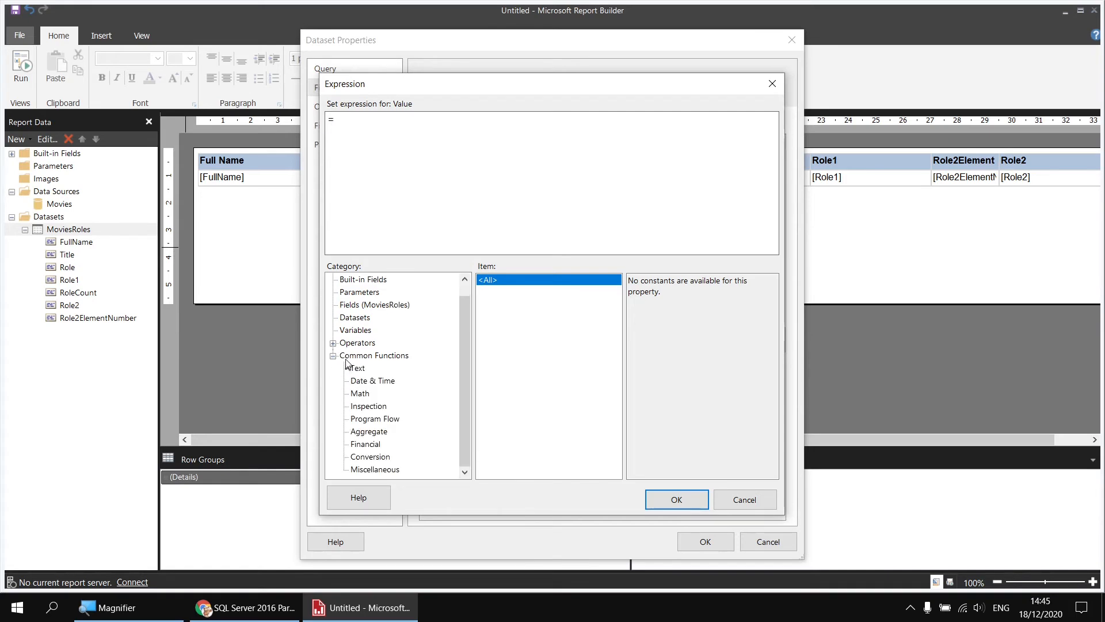
{"action": "left_click", "coordinate": [361, 394]}
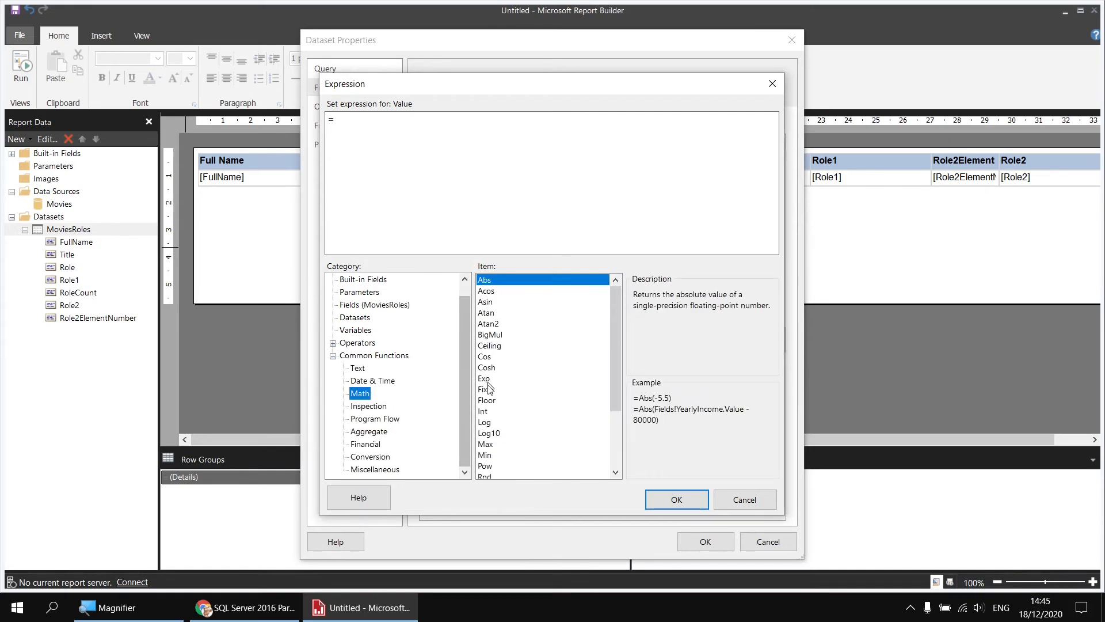
{"action": "left_click", "coordinate": [487, 456]}
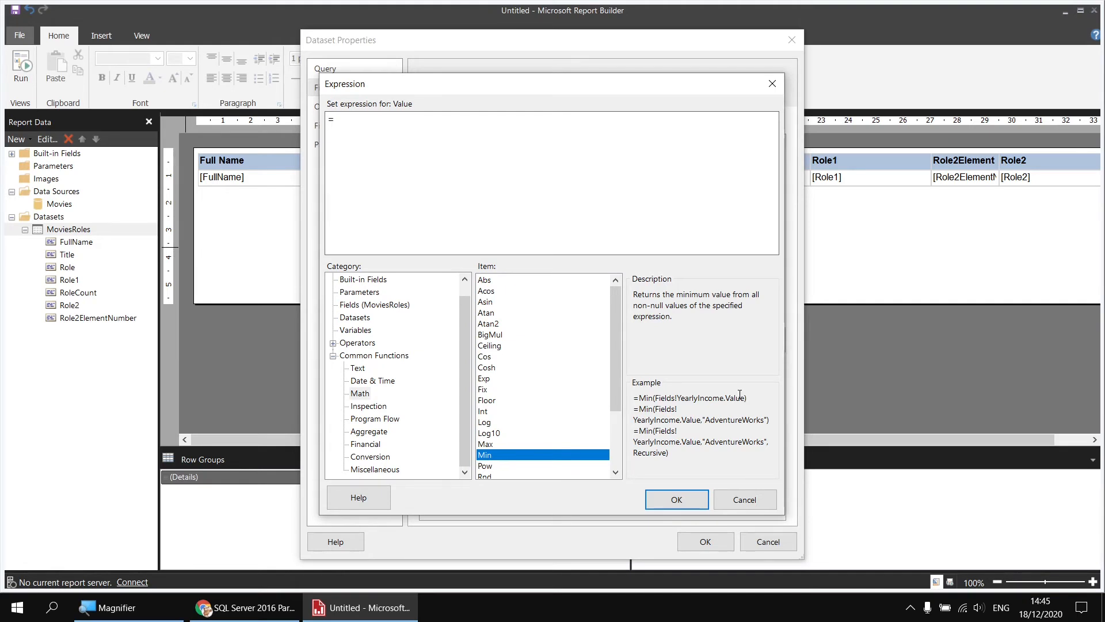
{"action": "left_click", "coordinate": [369, 432]}
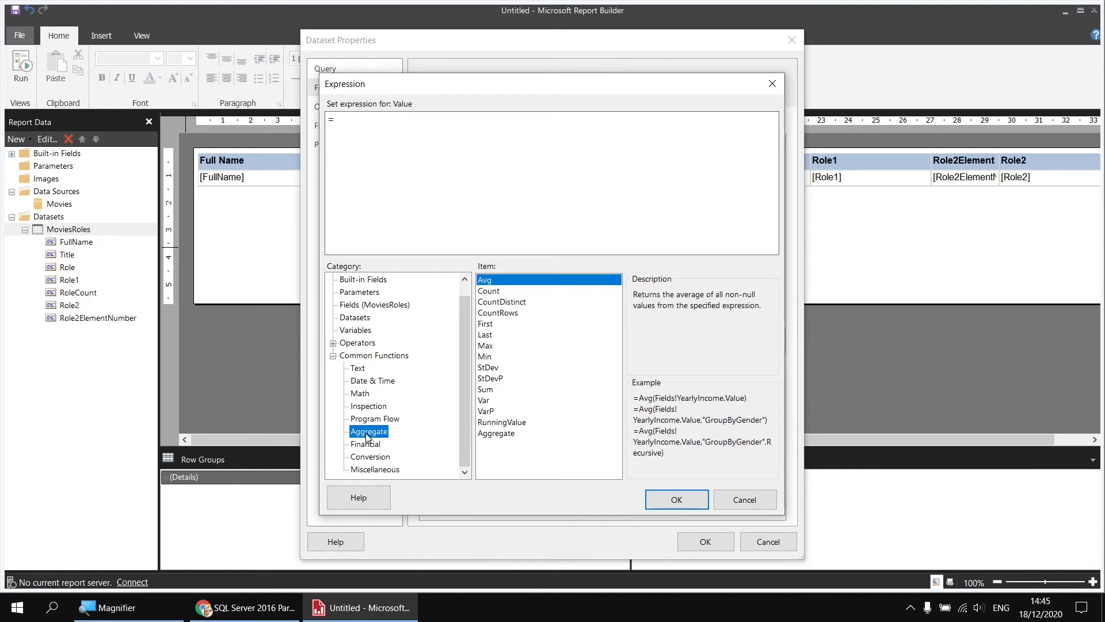
{"action": "left_click", "coordinate": [486, 358]}
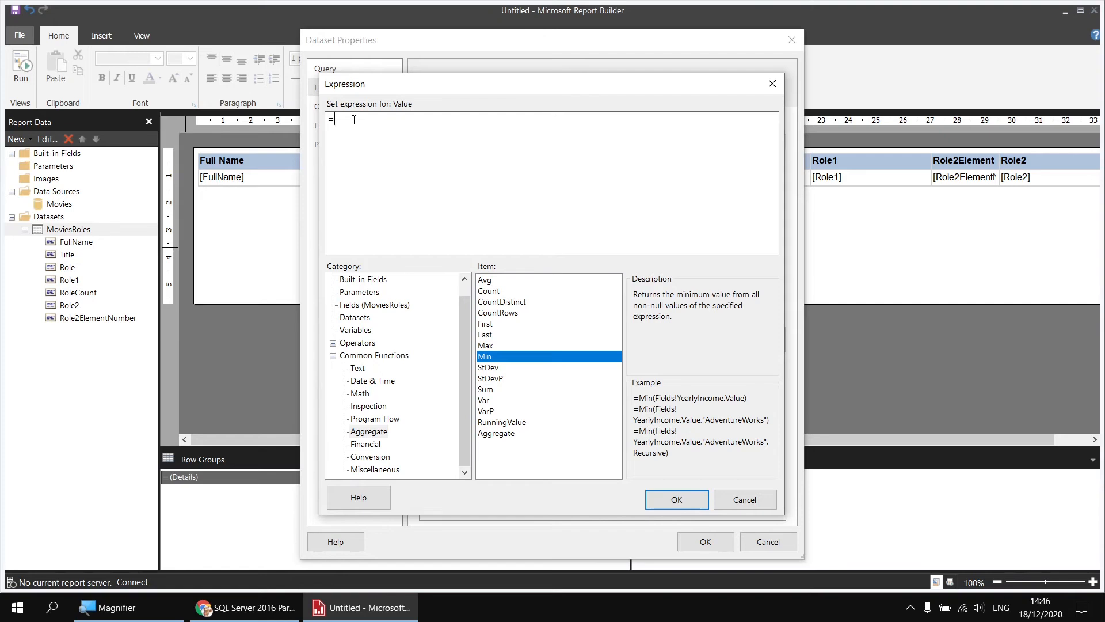
Step: Set the Role3ElementNumber field's source to =System.Math.Min(2, Fields!RoleCount.Value - 1) and save the dataset properties
{"action": "type", "text": "System.Math.Min"}
{"action": "type", "text": "(2,"}
{"action": "left_click", "coordinate": [381, 305]}
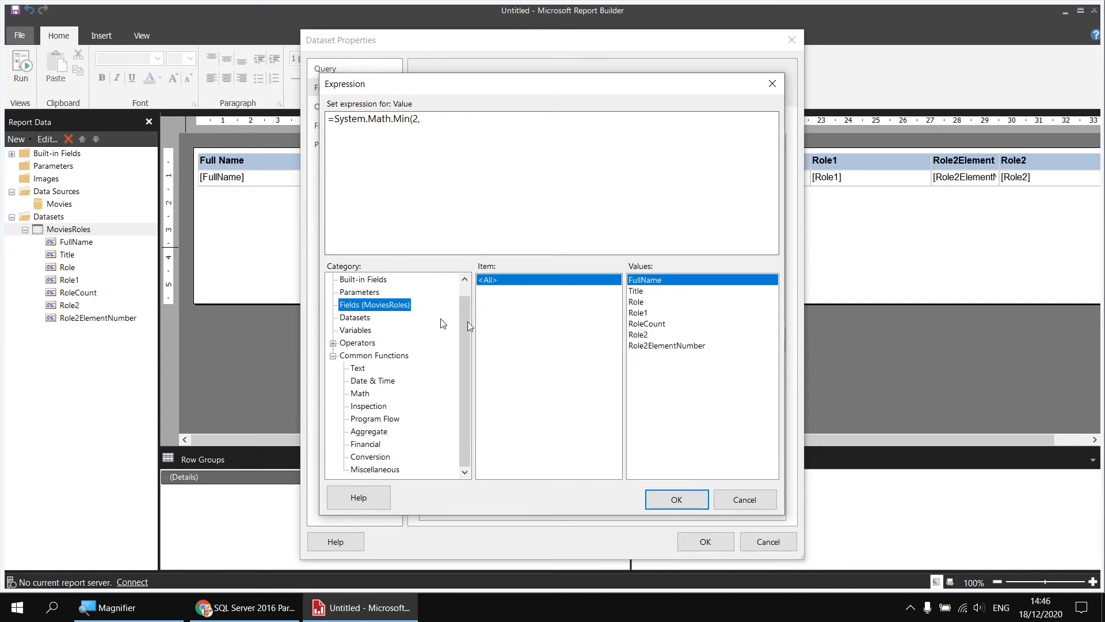
{"action": "double_click", "coordinate": [647, 324]}
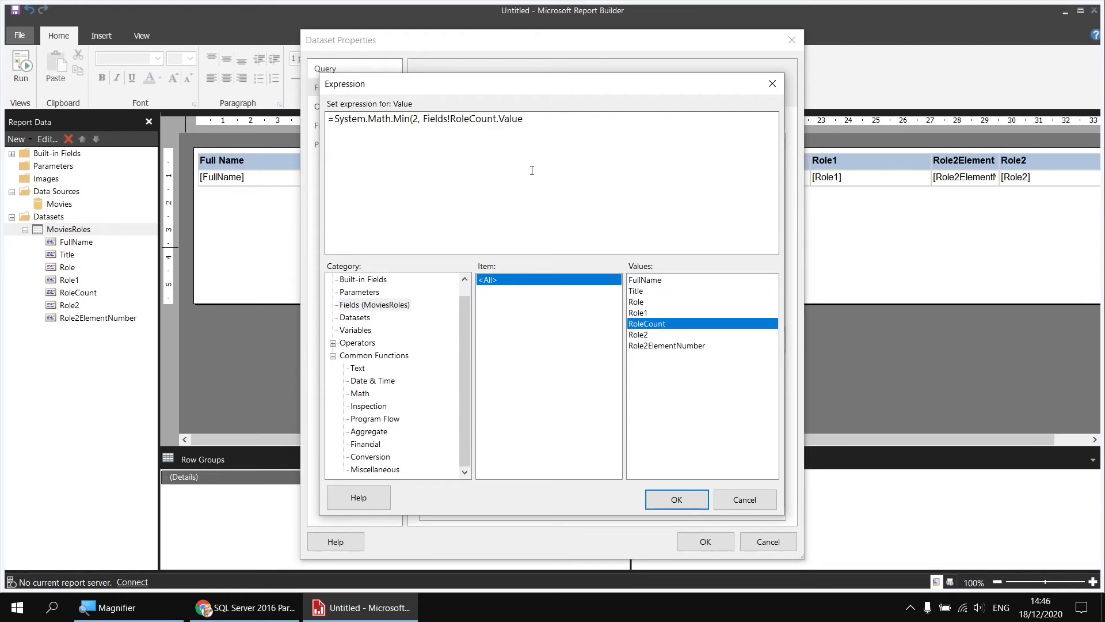
{"action": "type", "text": "- 1"}
{"action": "type", "text": ")"}
{"action": "left_click", "coordinate": [679, 497]}
{"action": "left_click", "coordinate": [706, 548]}
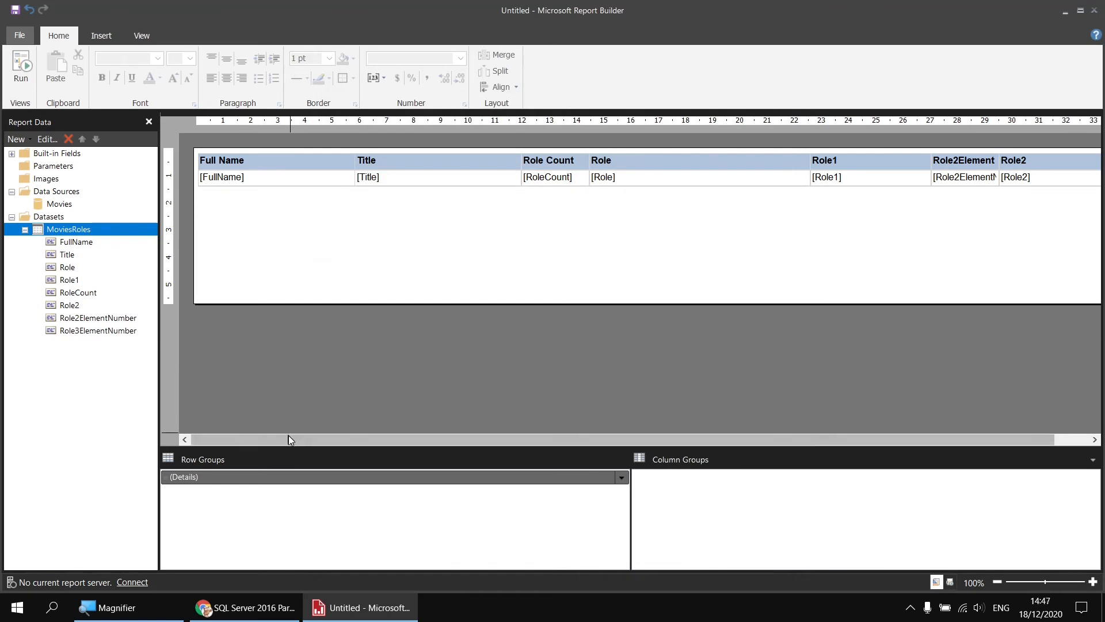
Step: Insert the Role3ElementNumber field into the table as a new column after Role2
{"action": "left_click_drag", "start_coordinate": [289, 438], "coordinate": [363, 438]}
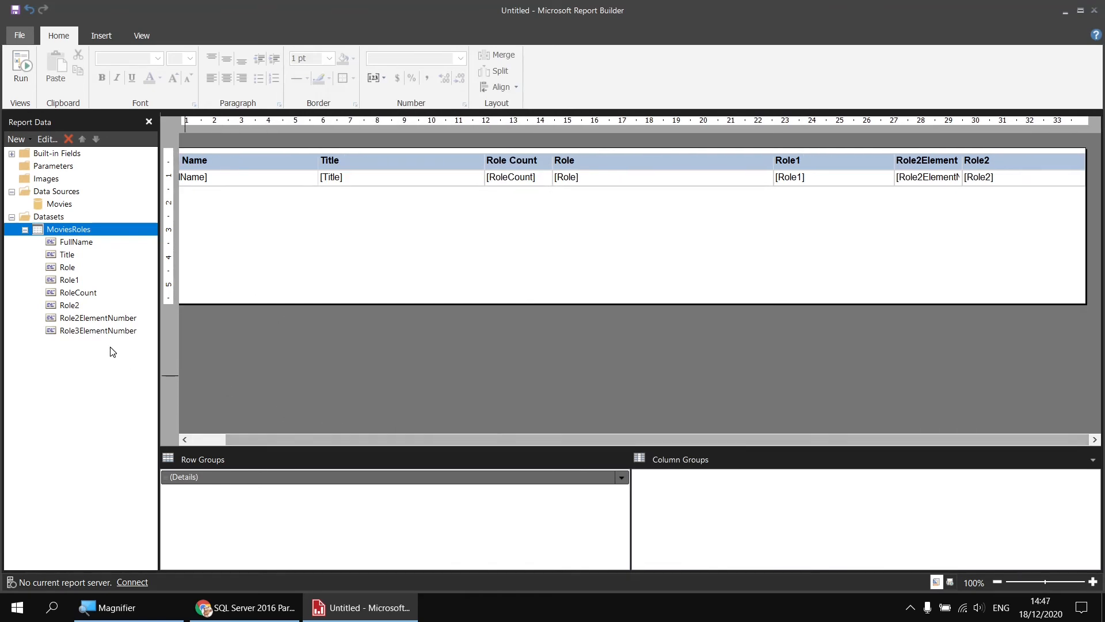
{"action": "left_click_drag", "start_coordinate": [76, 329], "coordinate": [1075, 172]}
{"action": "left_click_drag", "start_coordinate": [704, 438], "coordinate": [885, 441]}
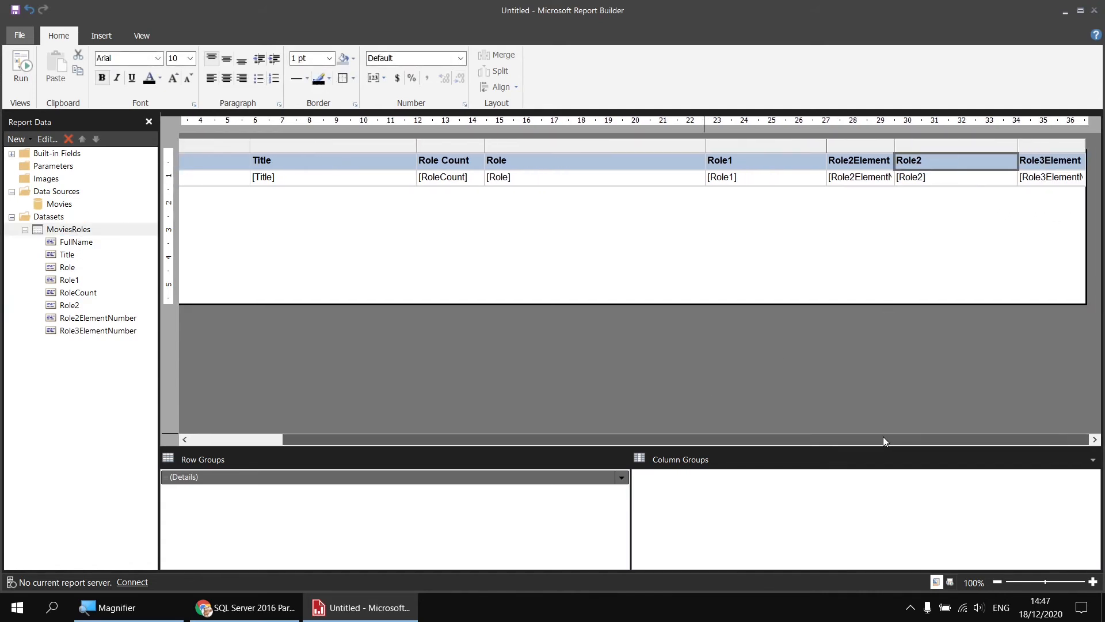
Step: Run the report, examine the Role3ElementNumber values on the first and last pages, and return to the design
{"action": "left_click", "coordinate": [21, 66]}
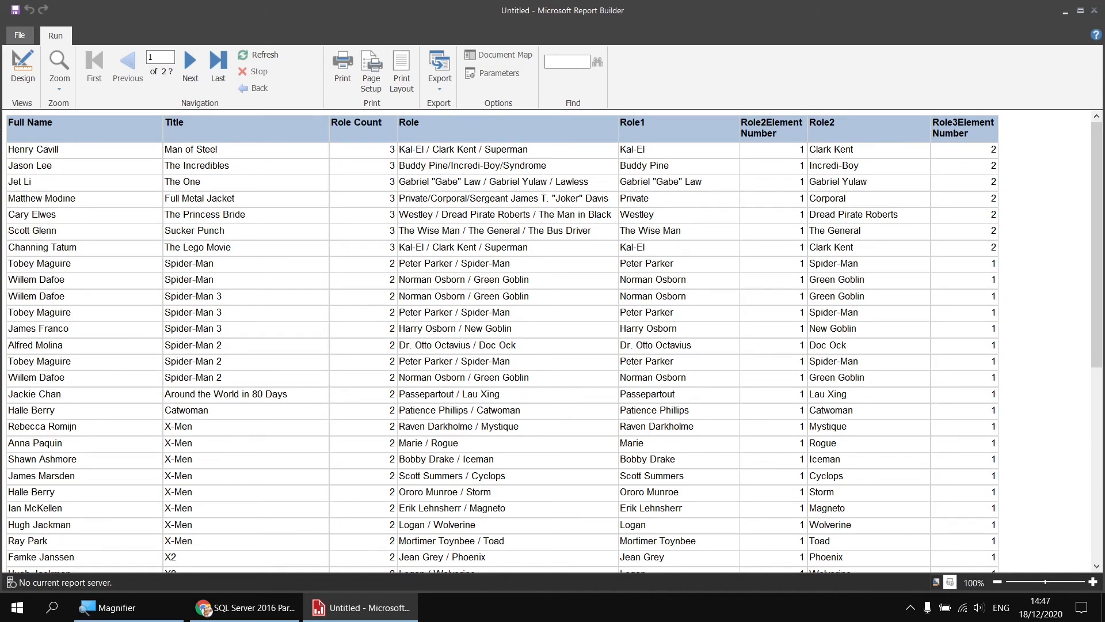
{"action": "left_click", "coordinate": [220, 63]}
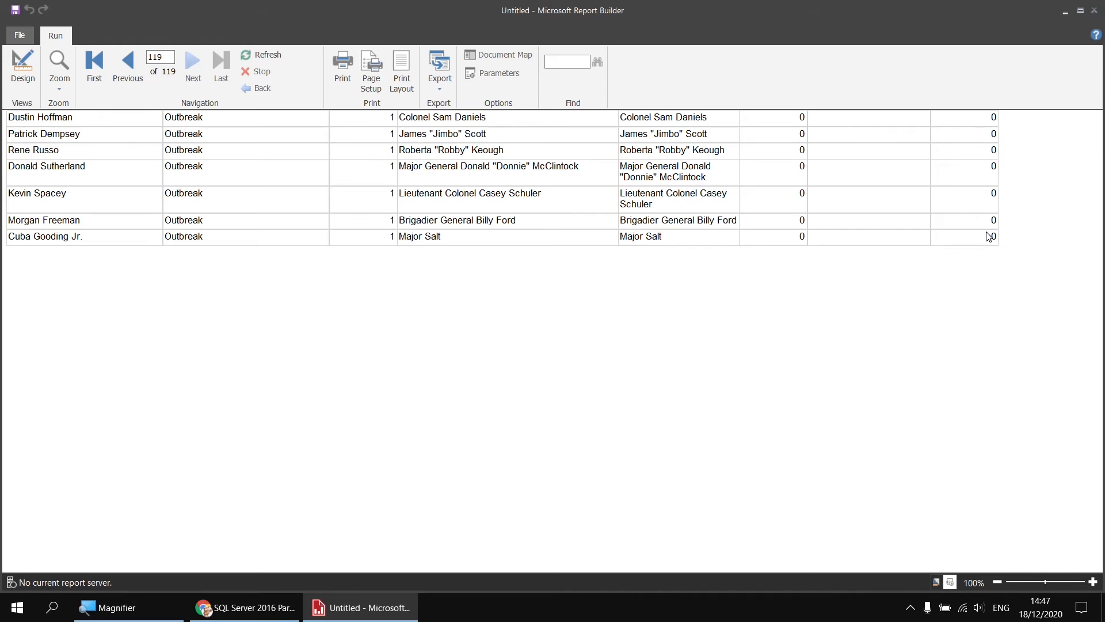
{"action": "left_click", "coordinate": [23, 66]}
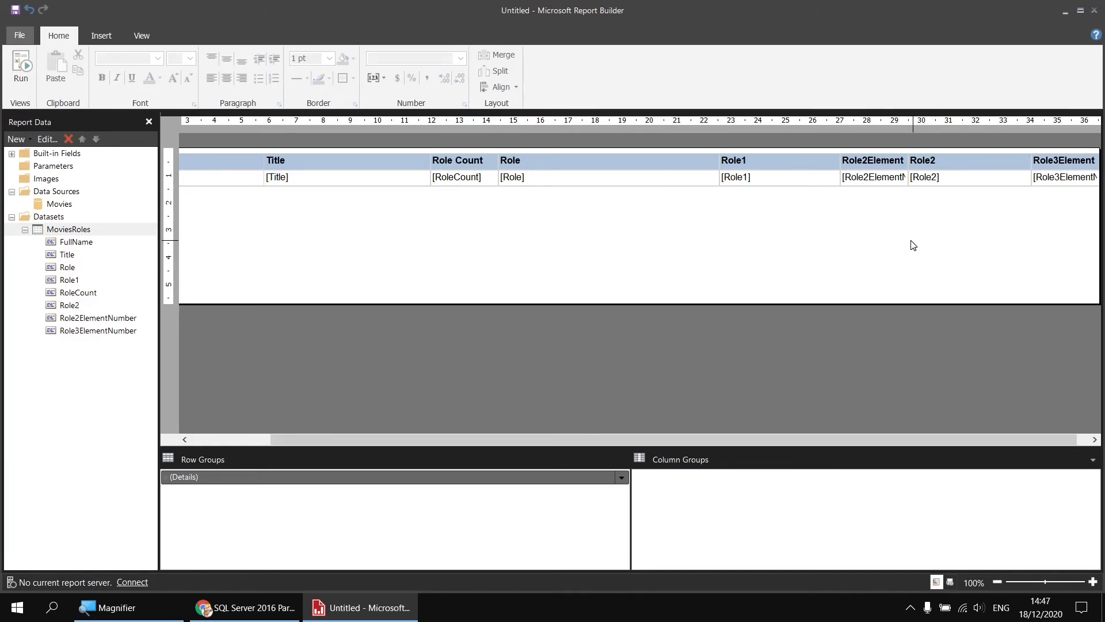
Step: Add a calculated field named Role3 to the MoviesRoles dataset
{"action": "right_click", "coordinate": [98, 230]}
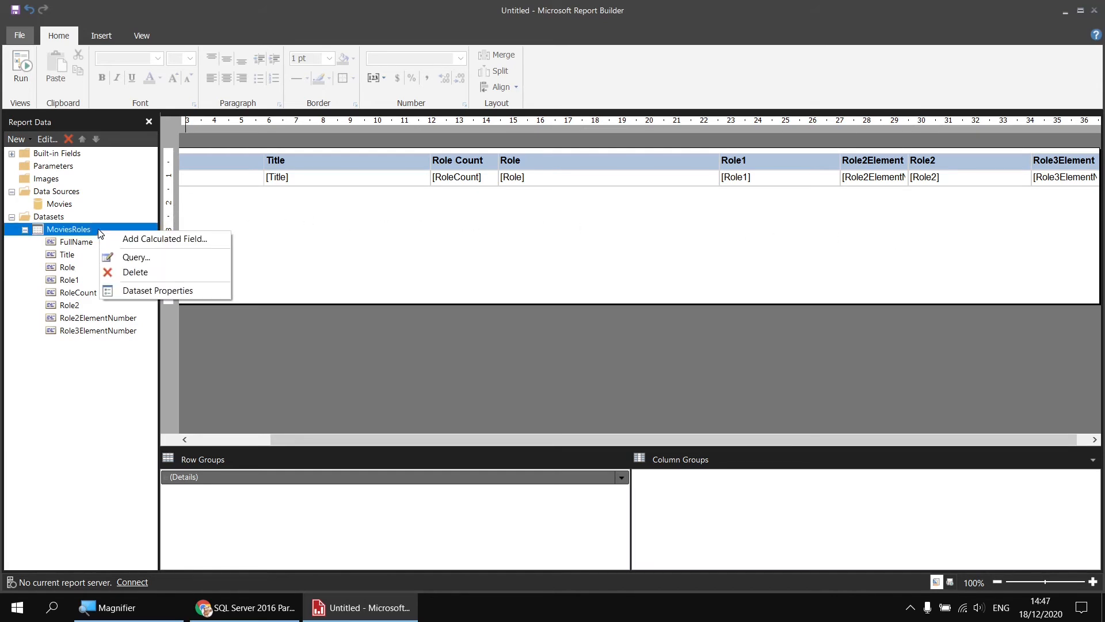
{"action": "left_click", "coordinate": [132, 239]}
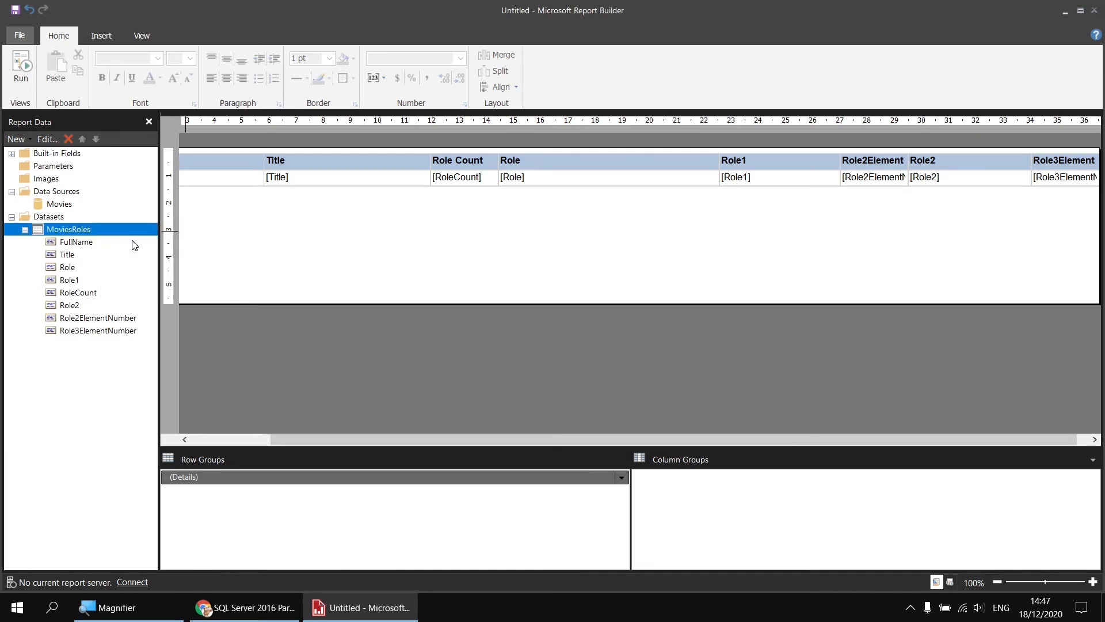
{"action": "left_click", "coordinate": [454, 363]}
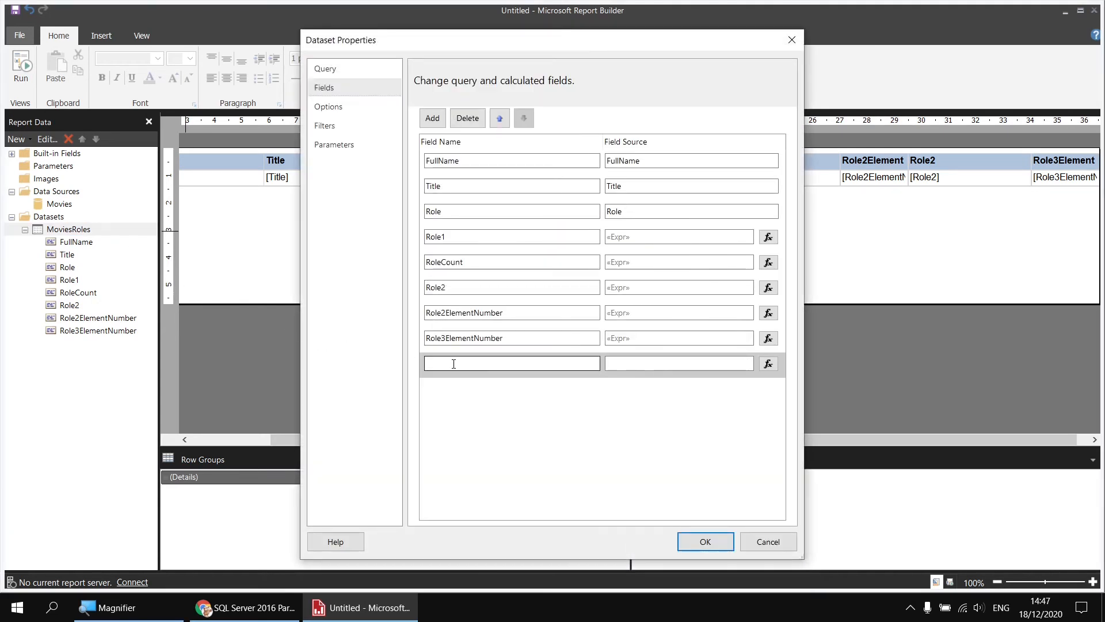
{"action": "type", "text": "Role3"}
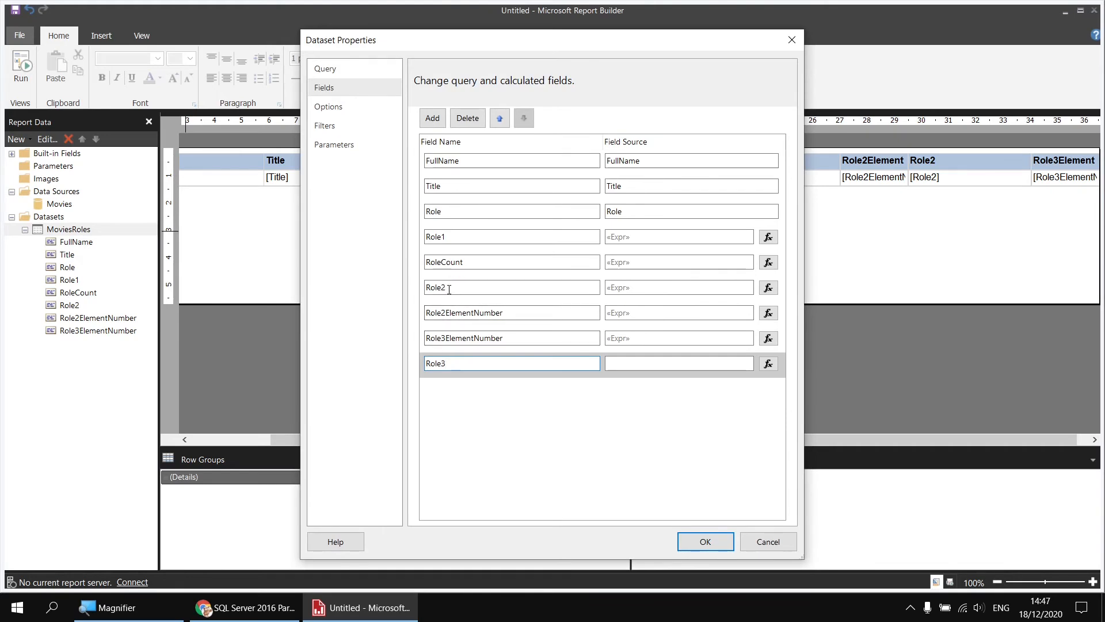
Step: Copy the Role2 field's expression into the source expression of the Role3 field
{"action": "left_click", "coordinate": [770, 289]}
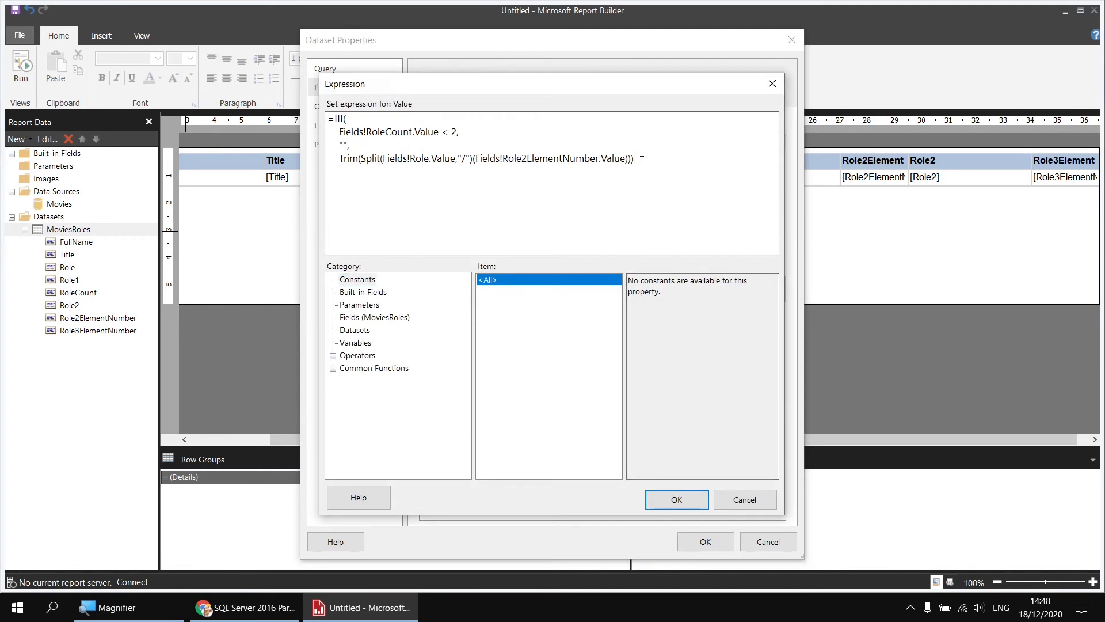
{"action": "left_click_drag", "start_coordinate": [636, 159], "coordinate": [311, 125]}
{"action": "key", "text": "ctrl+c"}
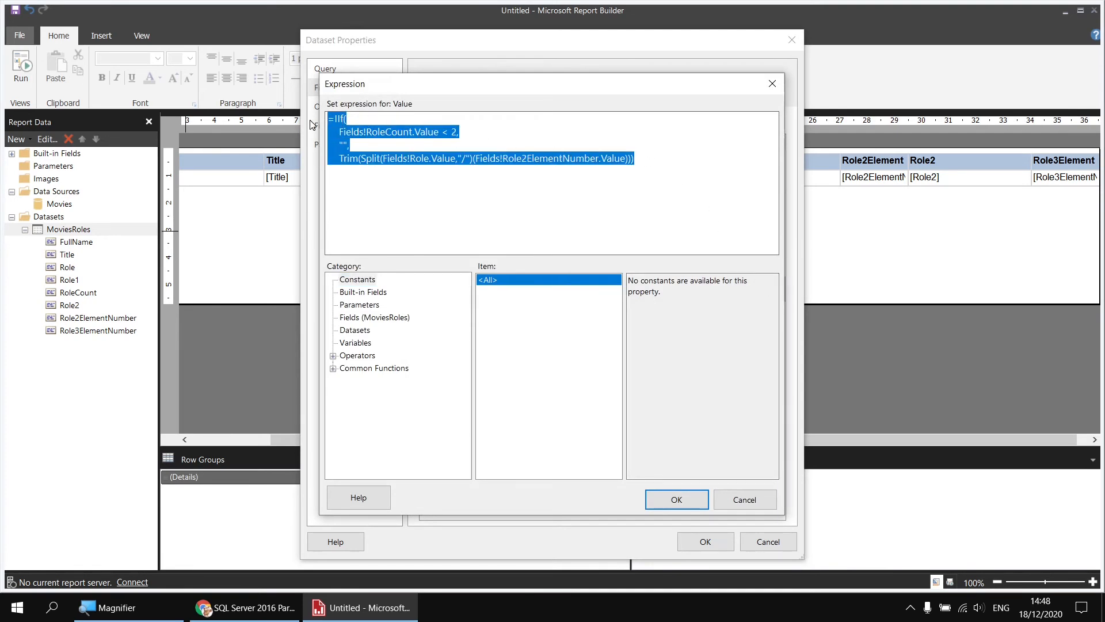
{"action": "left_click", "coordinate": [677, 498]}
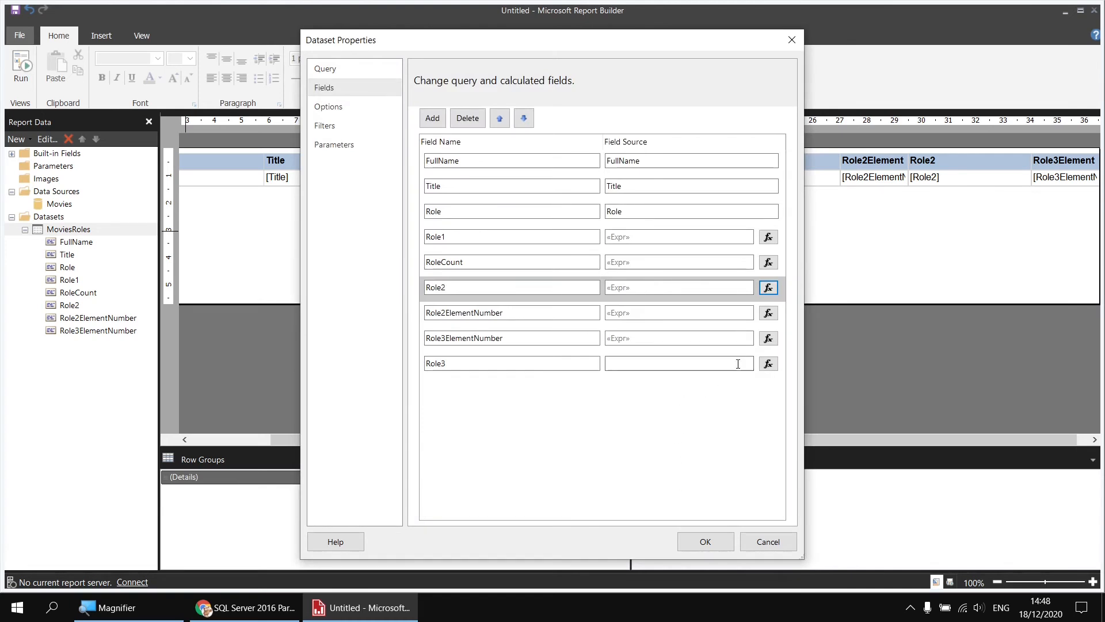
{"action": "left_click", "coordinate": [768, 363]}
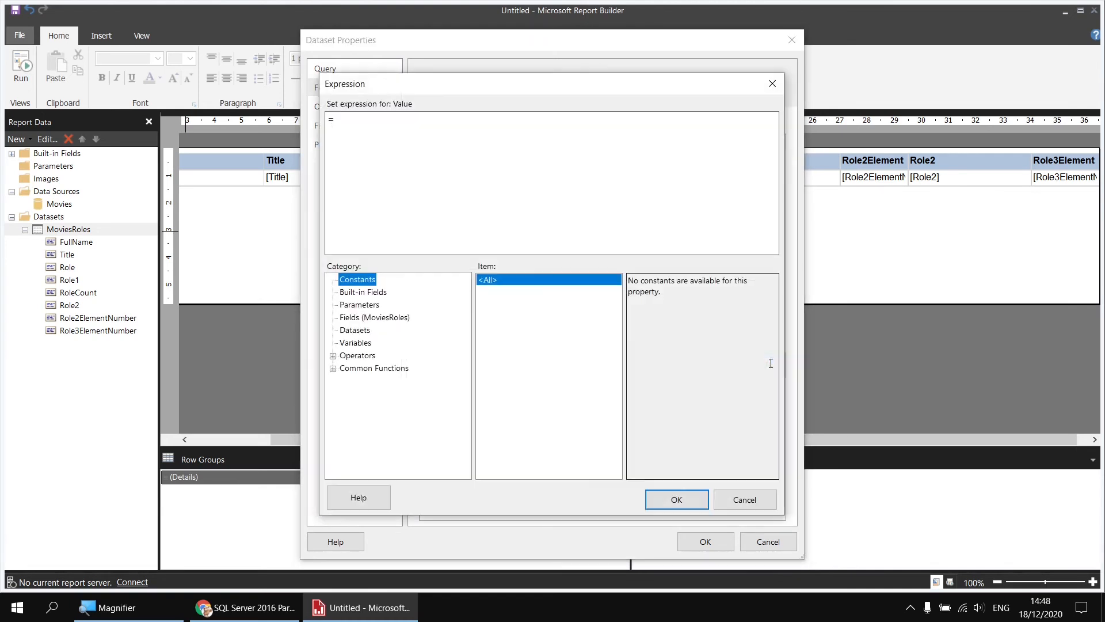
{"action": "left_click_drag", "start_coordinate": [343, 119], "coordinate": [329, 118]}
{"action": "key", "text": "ctrl+v"}
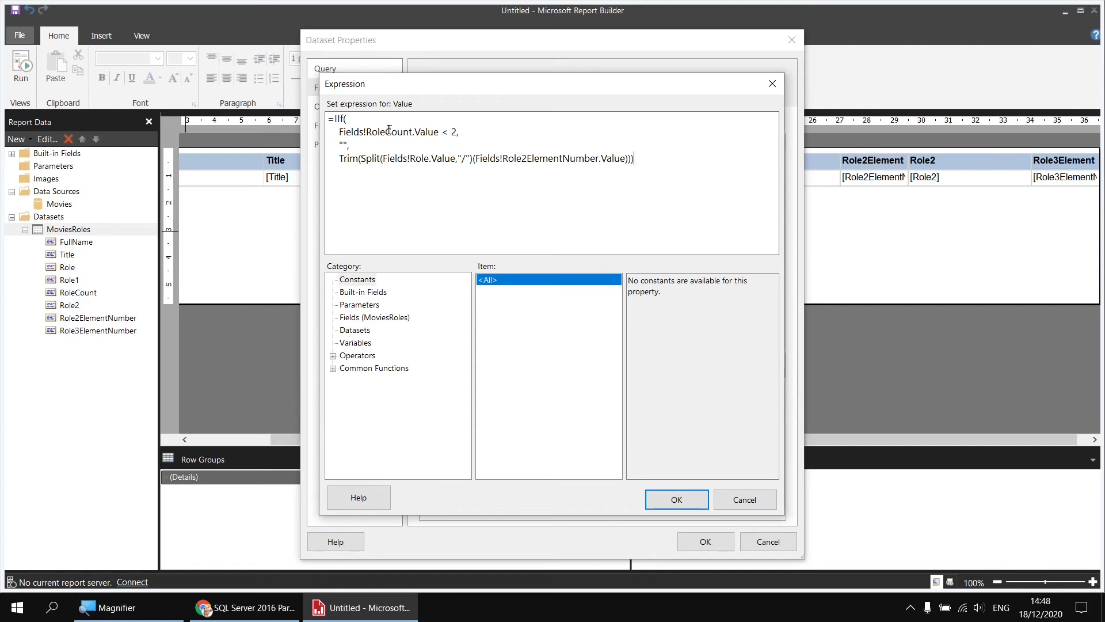
Step: Change the Role3 expression to test RoleCount < 3 and use Fields!Role3ElementNumber.Value, and save the dataset properties
{"action": "double_click", "coordinate": [455, 132]}
{"action": "type", "text": "3"}
{"action": "left_click_drag", "start_coordinate": [476, 159], "coordinate": [626, 163]}
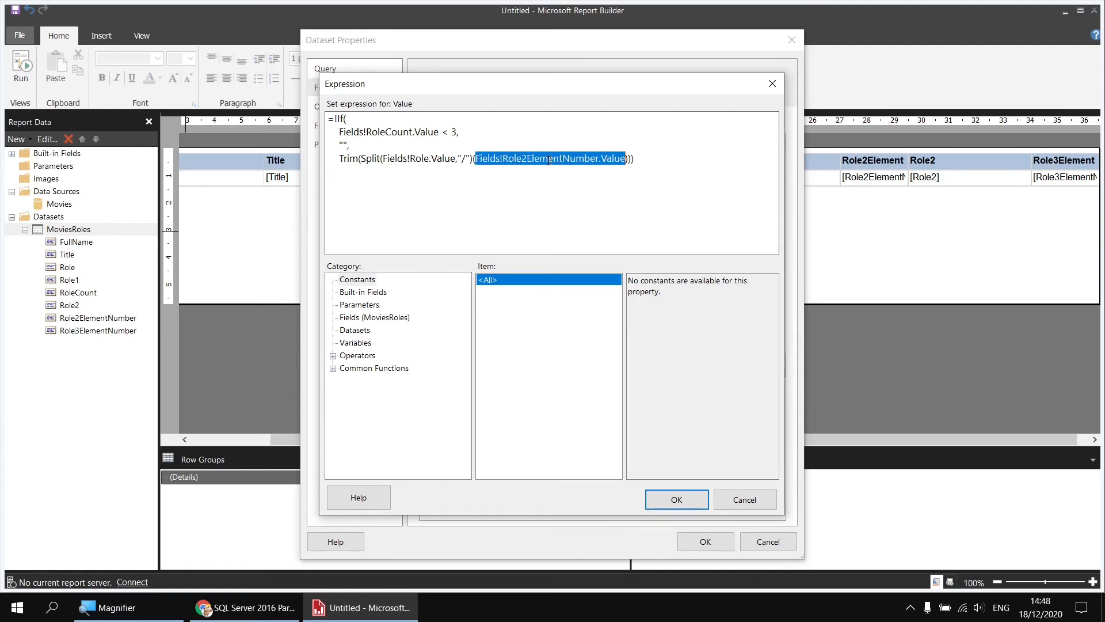
{"action": "left_click", "coordinate": [523, 159]}
{"action": "left_click_drag", "start_coordinate": [522, 160], "coordinate": [526, 159]}
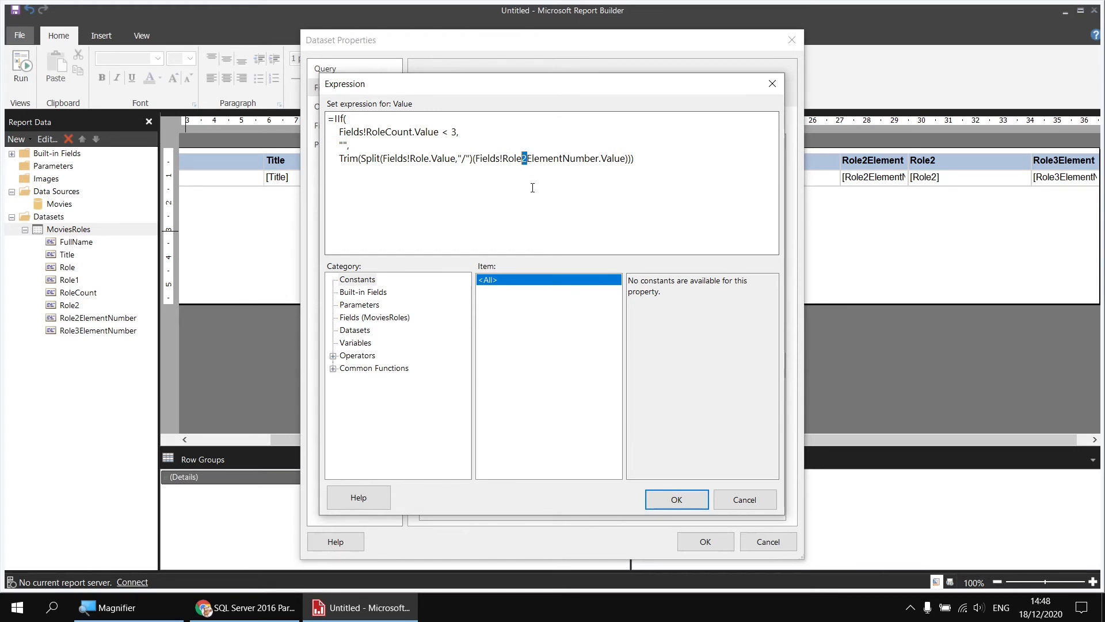
{"action": "type", "text": "3"}
{"action": "left_click", "coordinate": [668, 504]}
{"action": "left_click", "coordinate": [697, 538]}
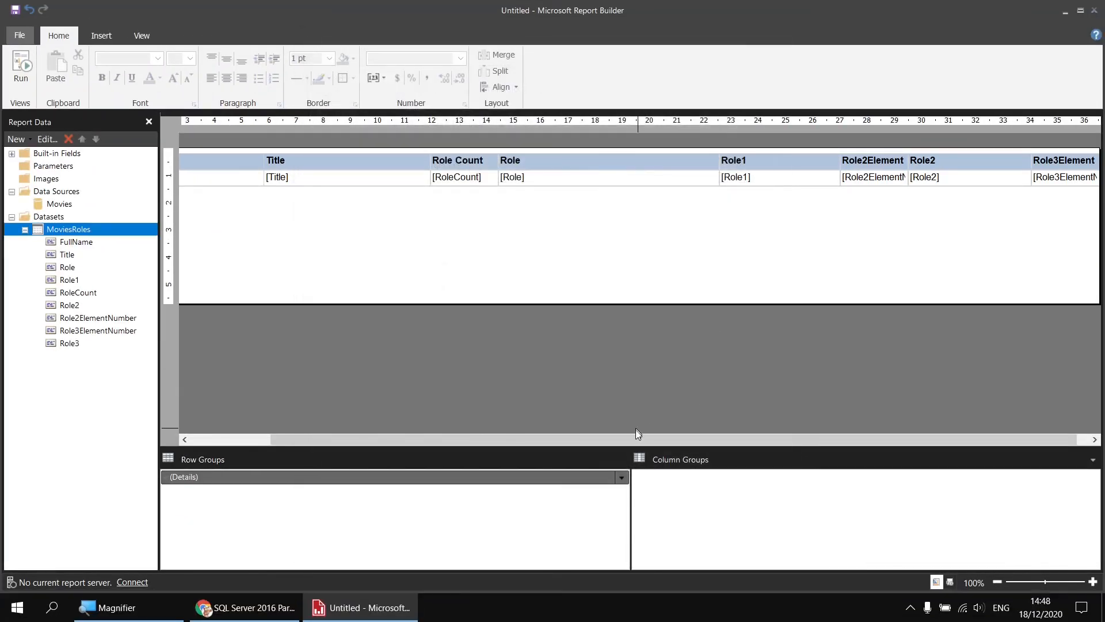
Step: Insert the Role3 field into the table as a new column after Role3ElementNumber
{"action": "left_click", "coordinate": [73, 344]}
{"action": "left_click_drag", "start_coordinate": [73, 345], "coordinate": [1082, 180]}
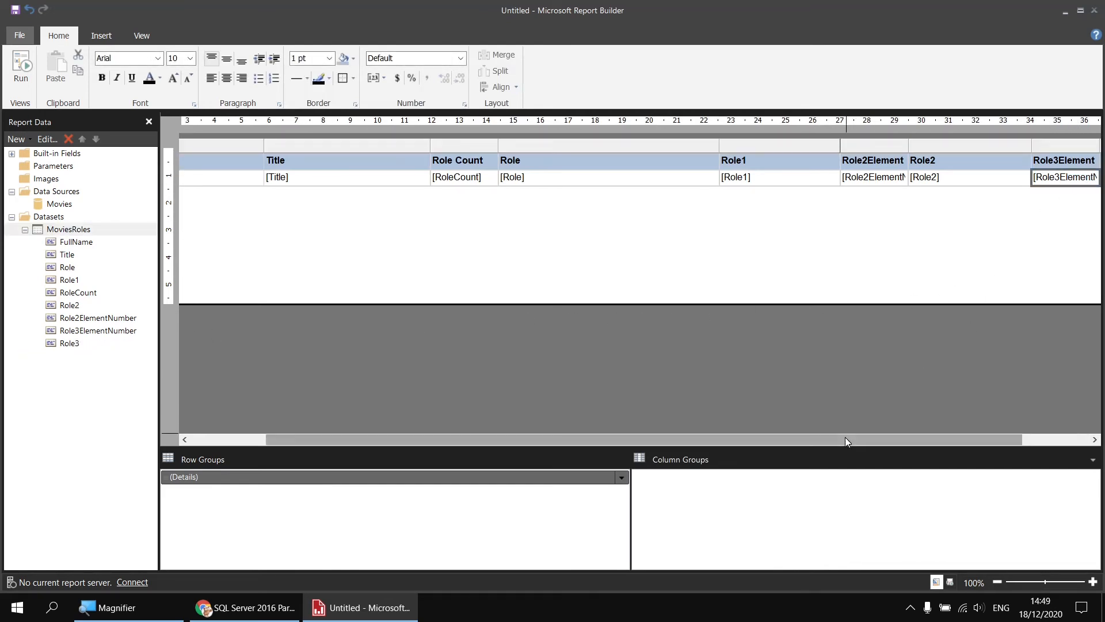
{"action": "left_click_drag", "start_coordinate": [845, 437], "coordinate": [755, 440]}
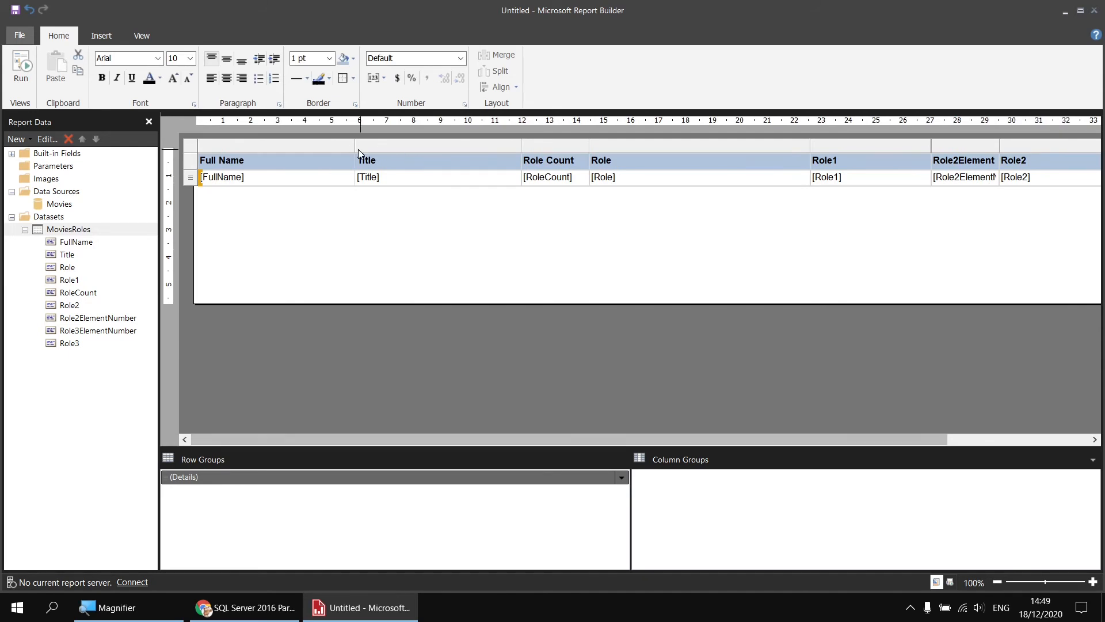
{"action": "left_click_drag", "start_coordinate": [586, 438], "coordinate": [820, 443]}
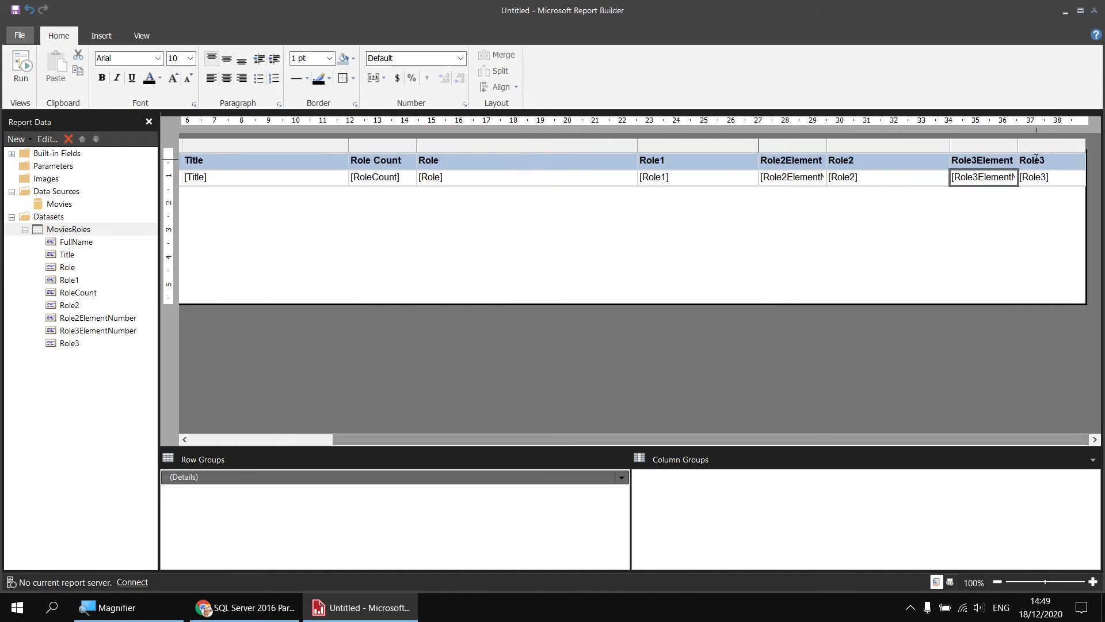
Step: Run the report, examine the Role3 values on the first and last pages, and return to the design
{"action": "left_click", "coordinate": [21, 67]}
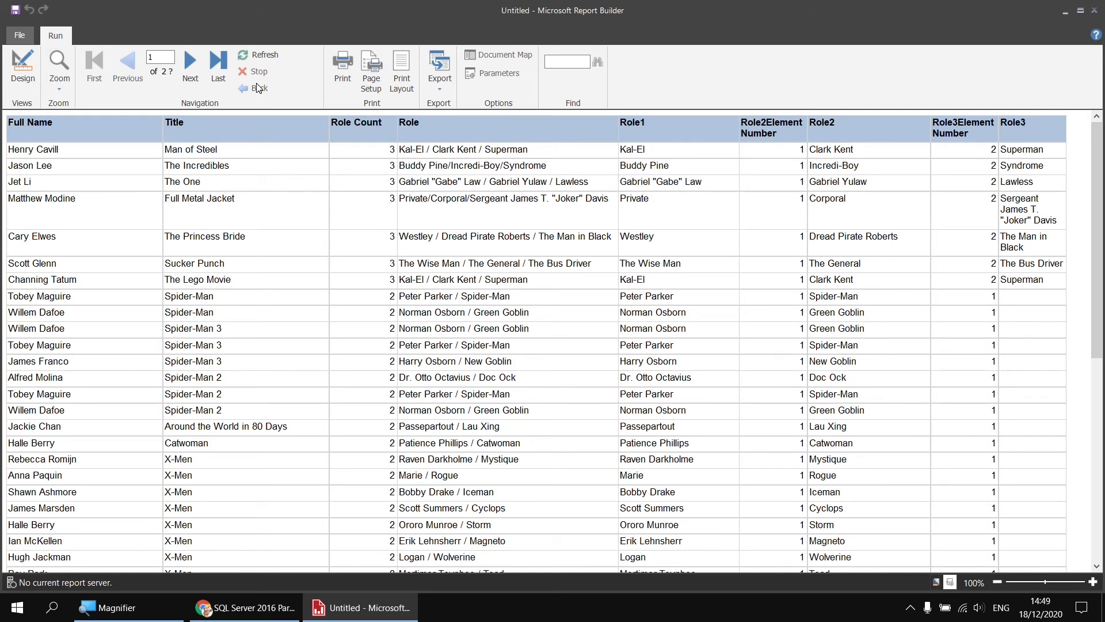
{"action": "left_click", "coordinate": [223, 62]}
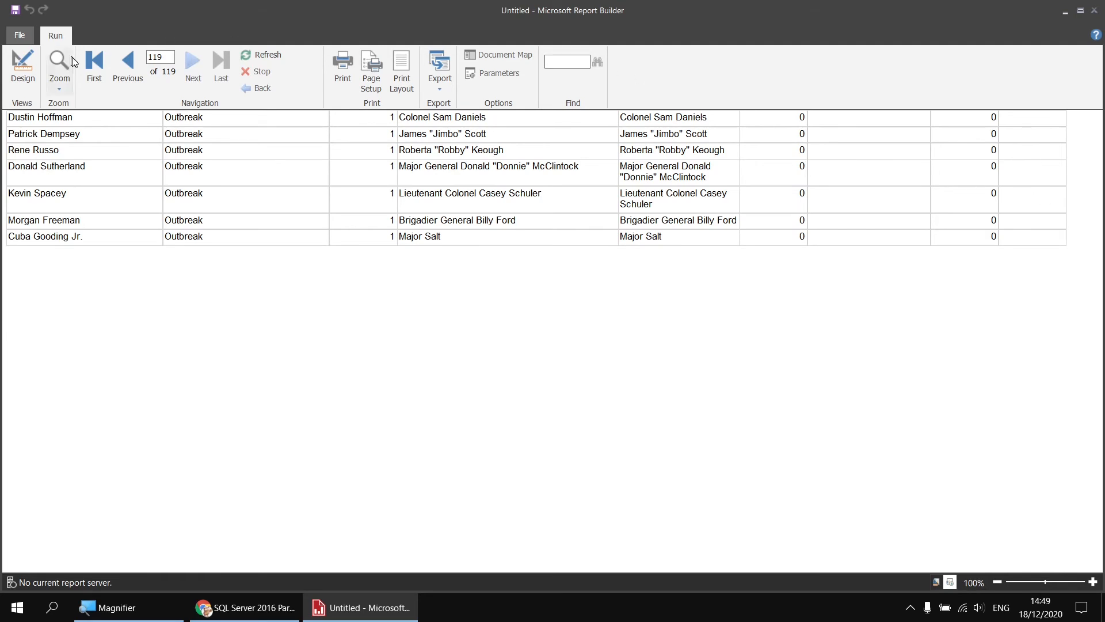
{"action": "left_click", "coordinate": [94, 62]}
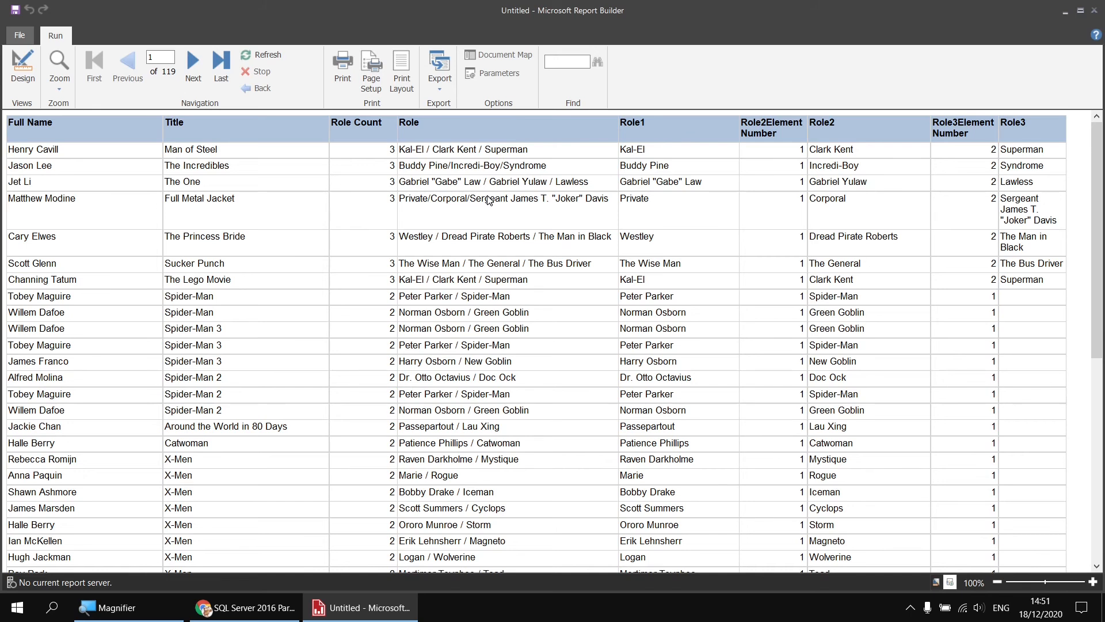
{"action": "left_click", "coordinate": [22, 68]}
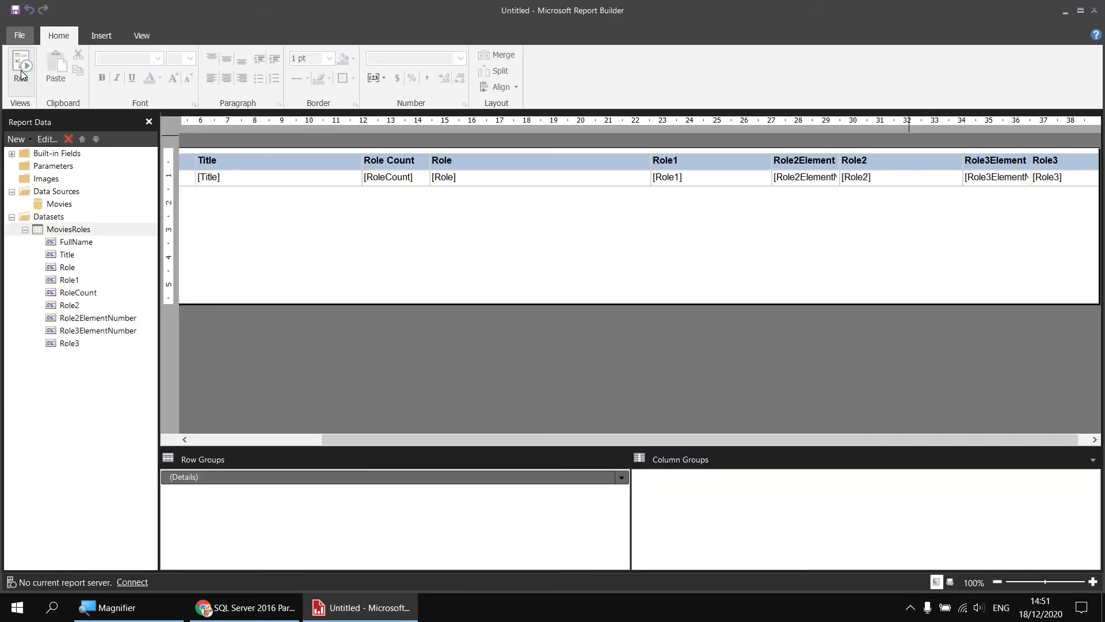
Step: Add a calculated field named RoleList to the MoviesRoles dataset
{"action": "right_click", "coordinate": [99, 231]}
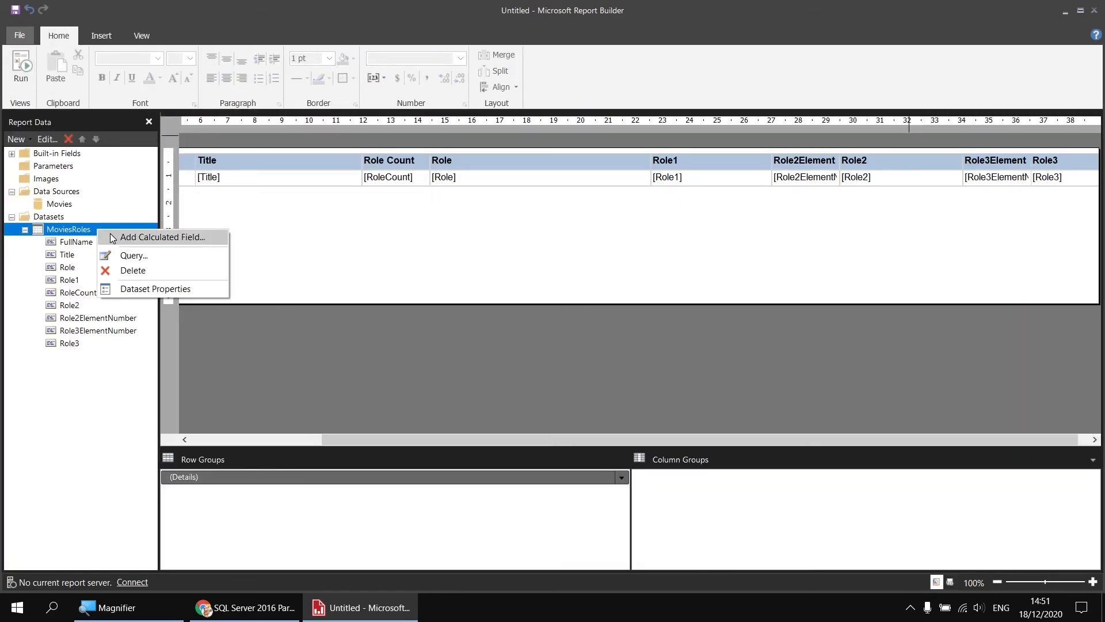
{"action": "left_click", "coordinate": [109, 233]}
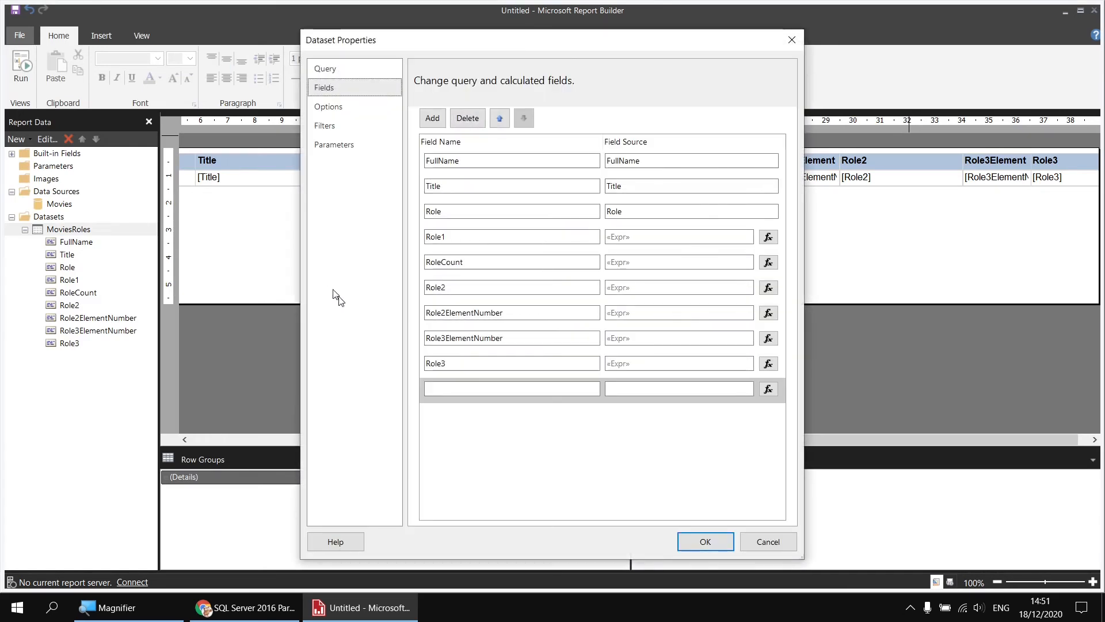
{"action": "type", "text": "RoleList"}
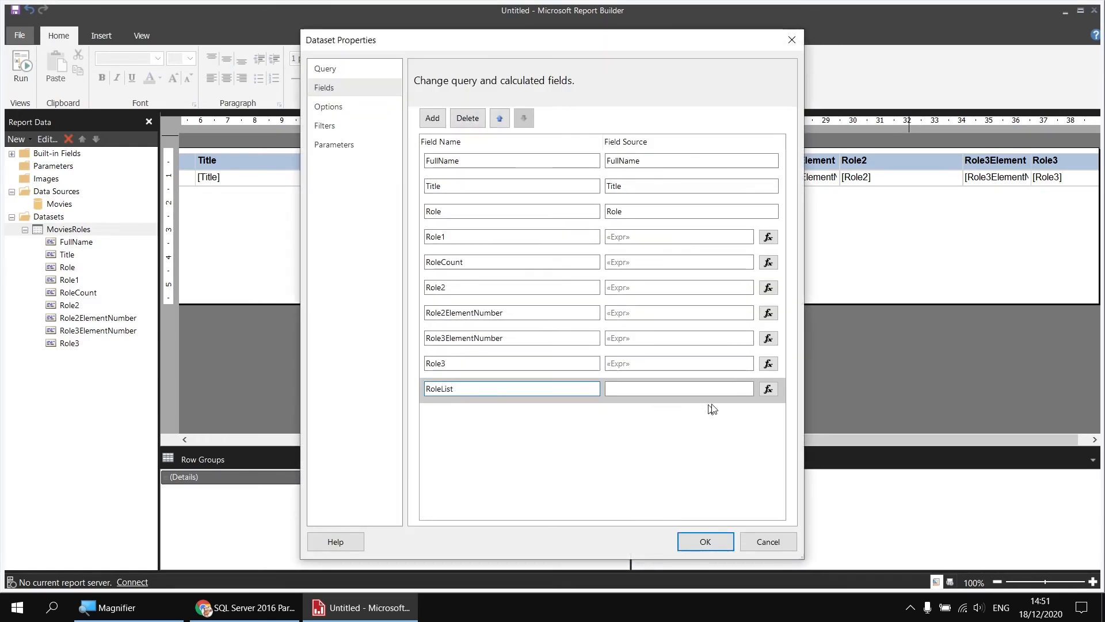
Step: Enter =Split(Fields!Role.Value,"/") as the source expression of the RoleList field
{"action": "left_click", "coordinate": [768, 389]}
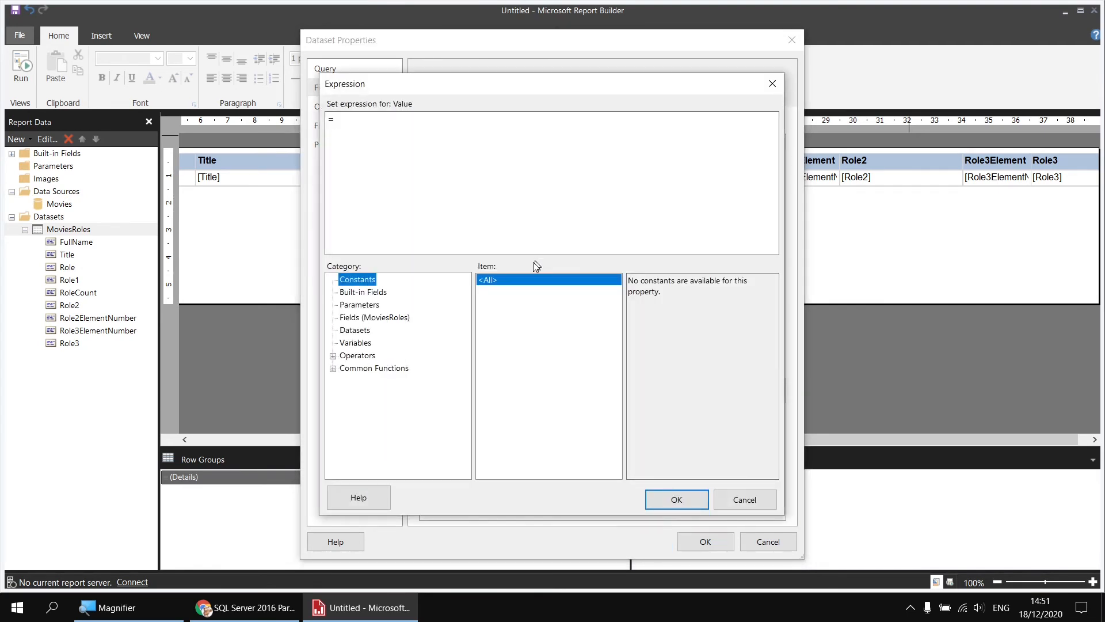
{"action": "left_click", "coordinate": [333, 369]}
{"action": "left_click", "coordinate": [358, 368]}
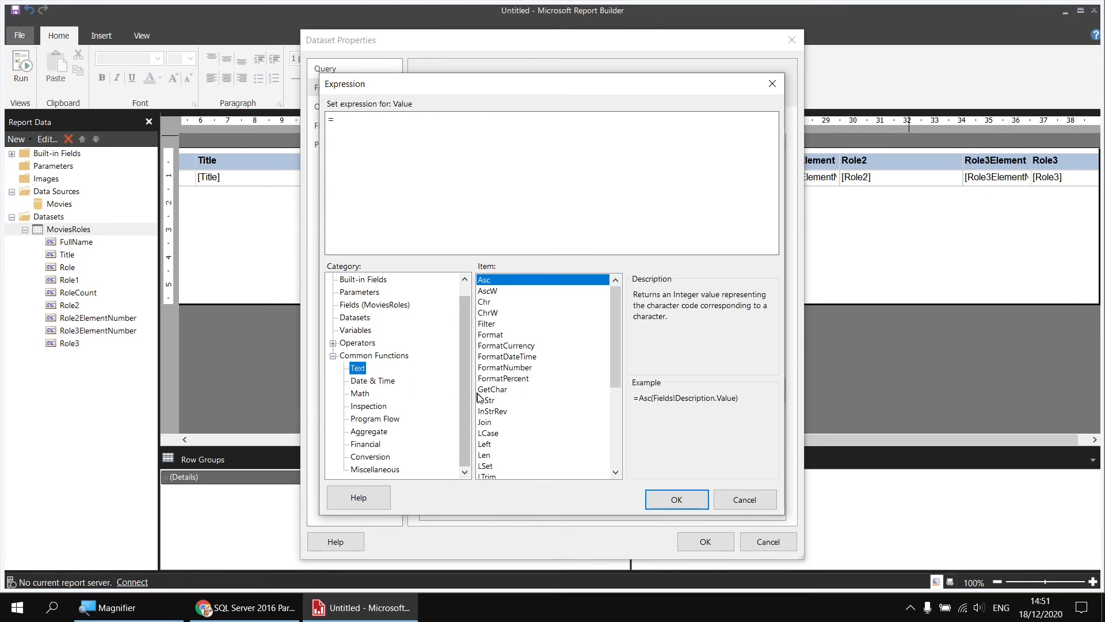
{"action": "scroll", "coordinate": [489, 403], "scroll_direction": "down", "scroll_amount": 5}
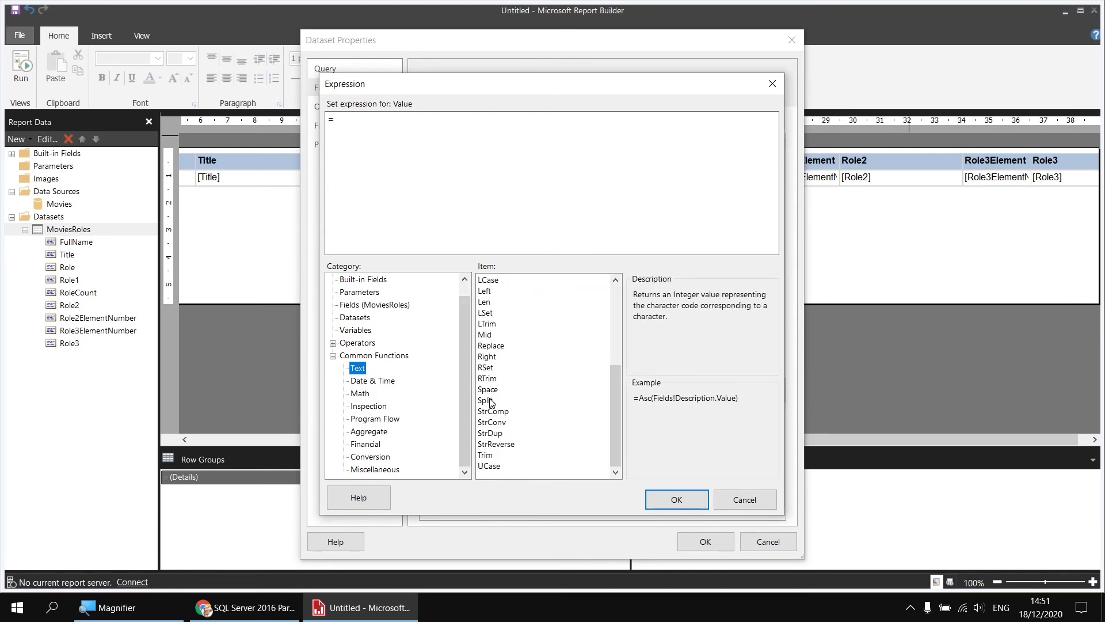
{"action": "double_click", "coordinate": [490, 401]}
{"action": "left_click", "coordinate": [385, 305]}
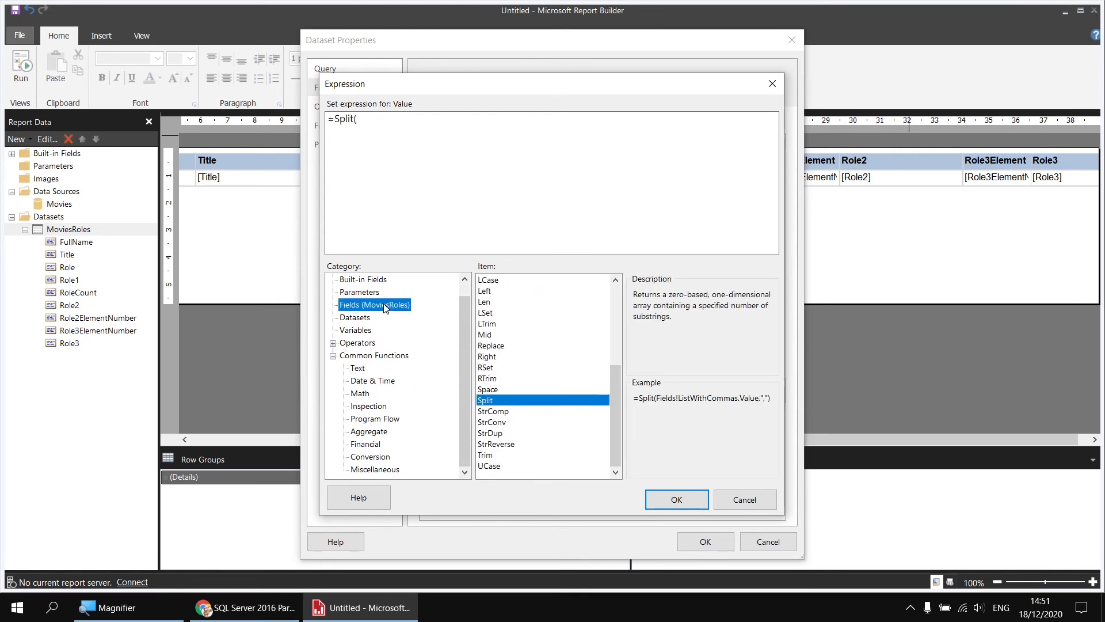
{"action": "double_click", "coordinate": [636, 302]}
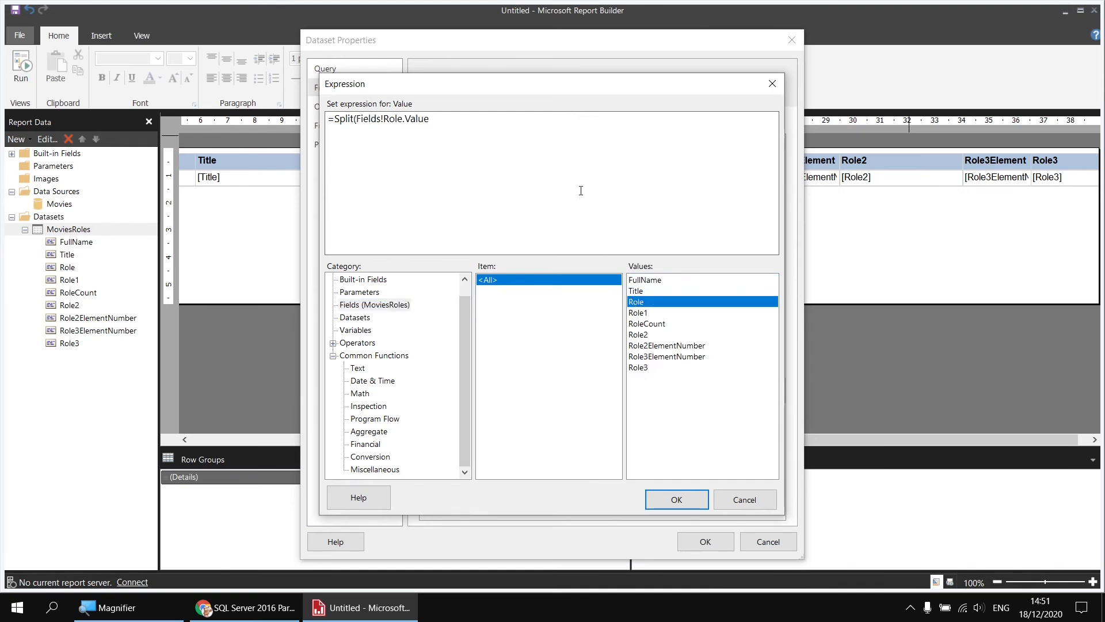
{"action": "type", "text": ",\"/\")"}
Step: Wrap the RoleList expression as =Join(Split(Fields!Role.Value,"/"),vbCrLf) and save the dataset properties
{"action": "left_click", "coordinate": [357, 367]}
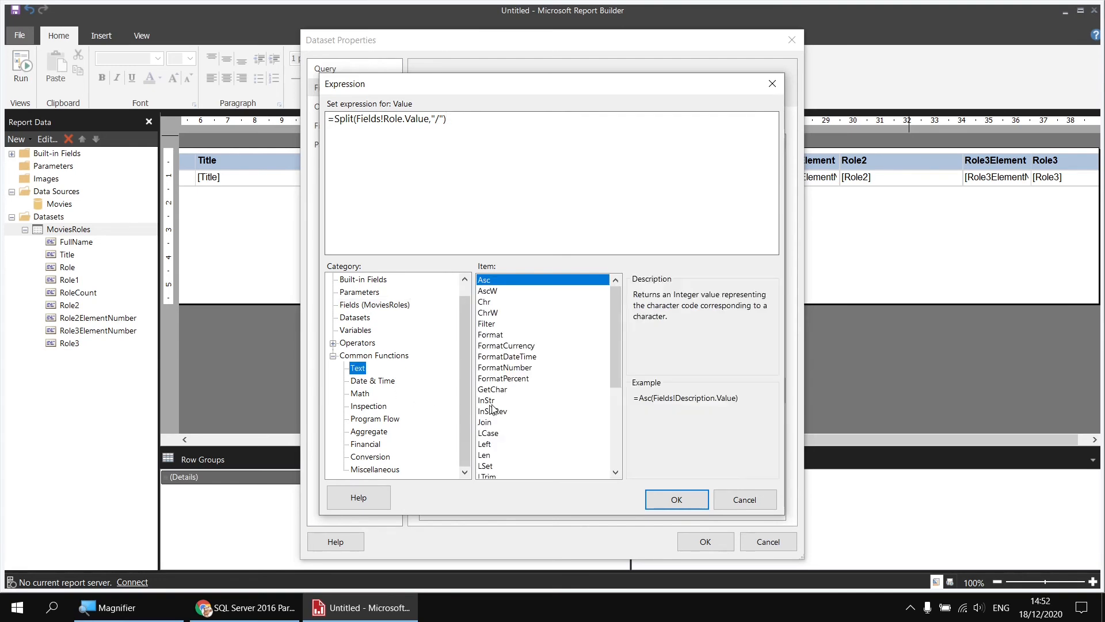
{"action": "left_click", "coordinate": [495, 424]}
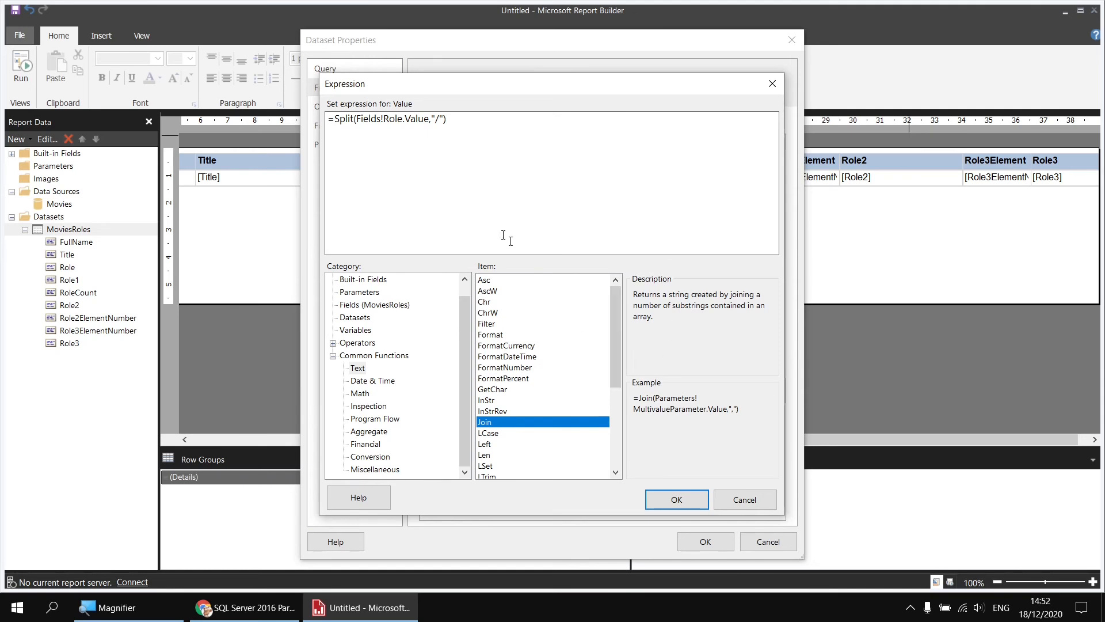
{"action": "left_click", "coordinate": [334, 118]}
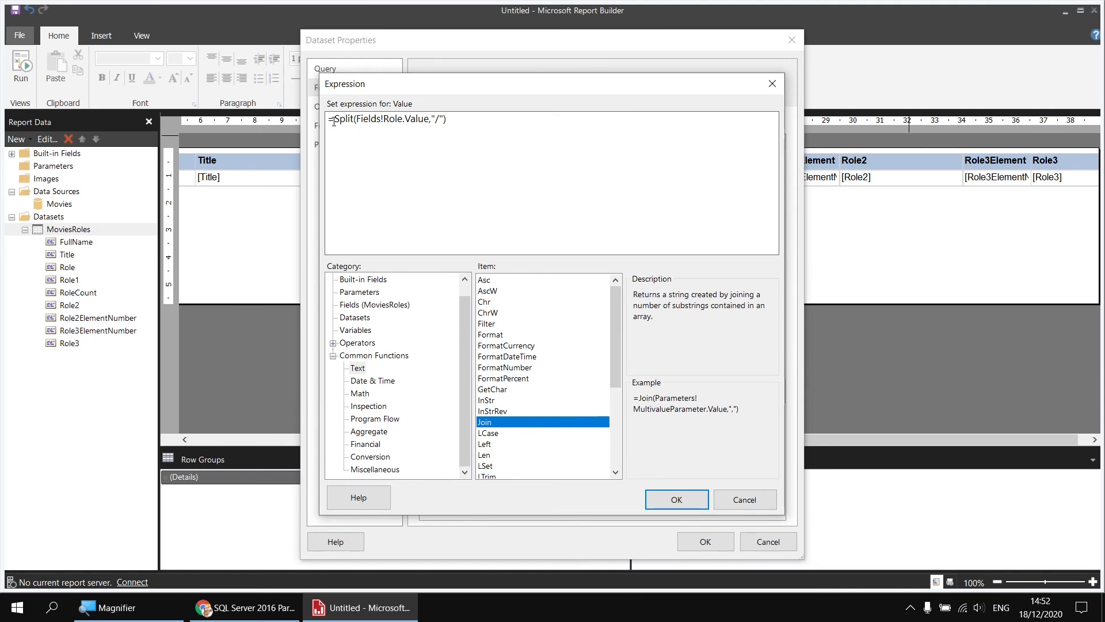
{"action": "double_click", "coordinate": [490, 425]}
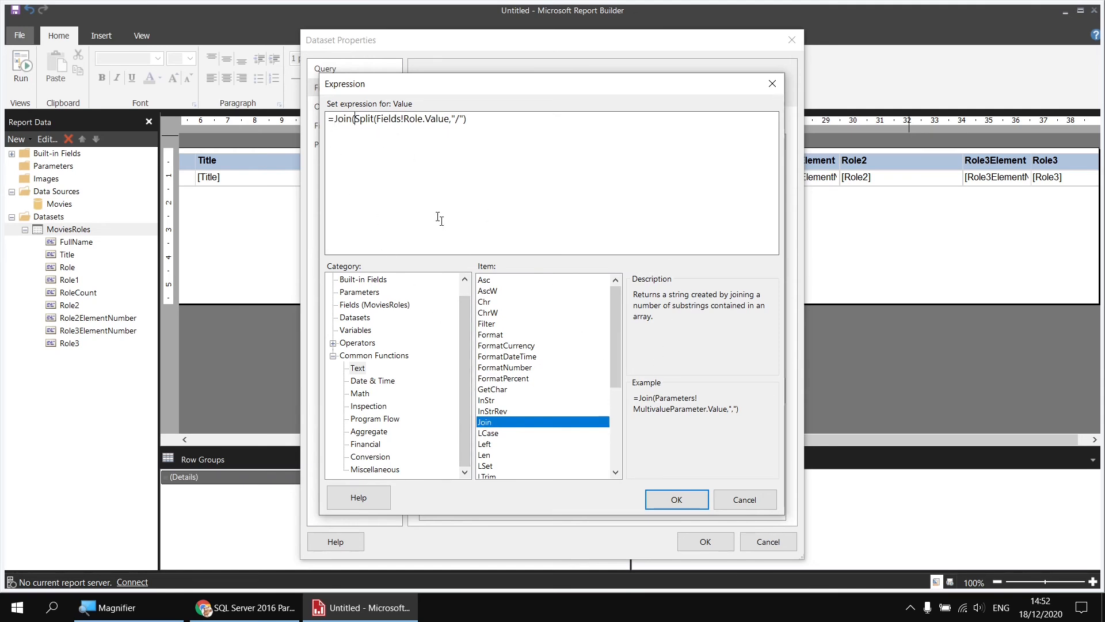
{"action": "left_click_drag", "start_coordinate": [354, 119], "coordinate": [468, 123]}
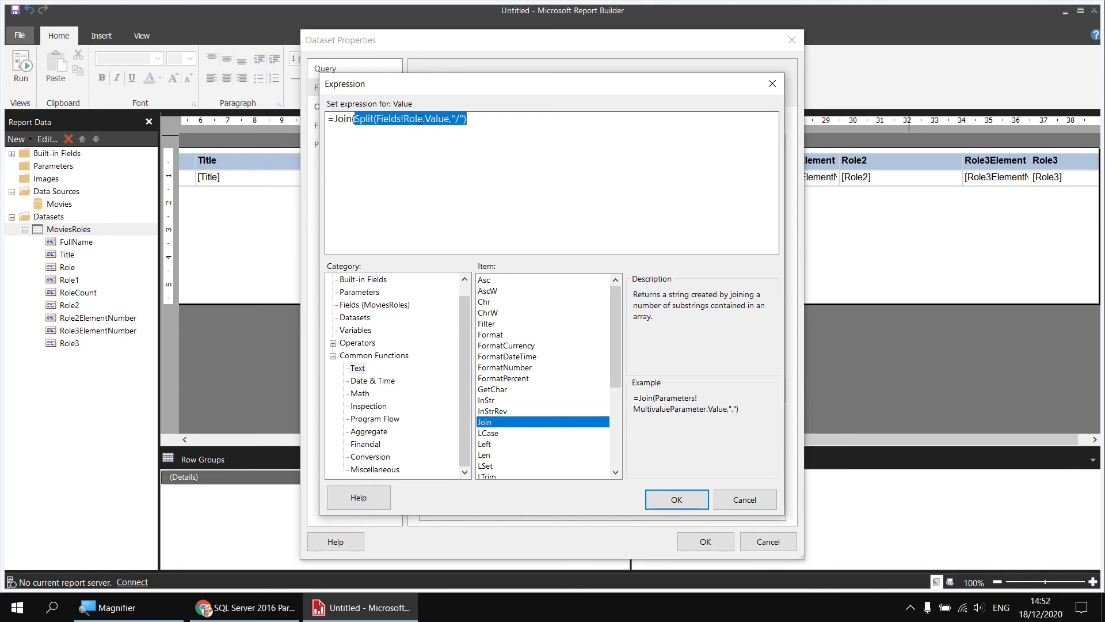
{"action": "left_click", "coordinate": [475, 120]}
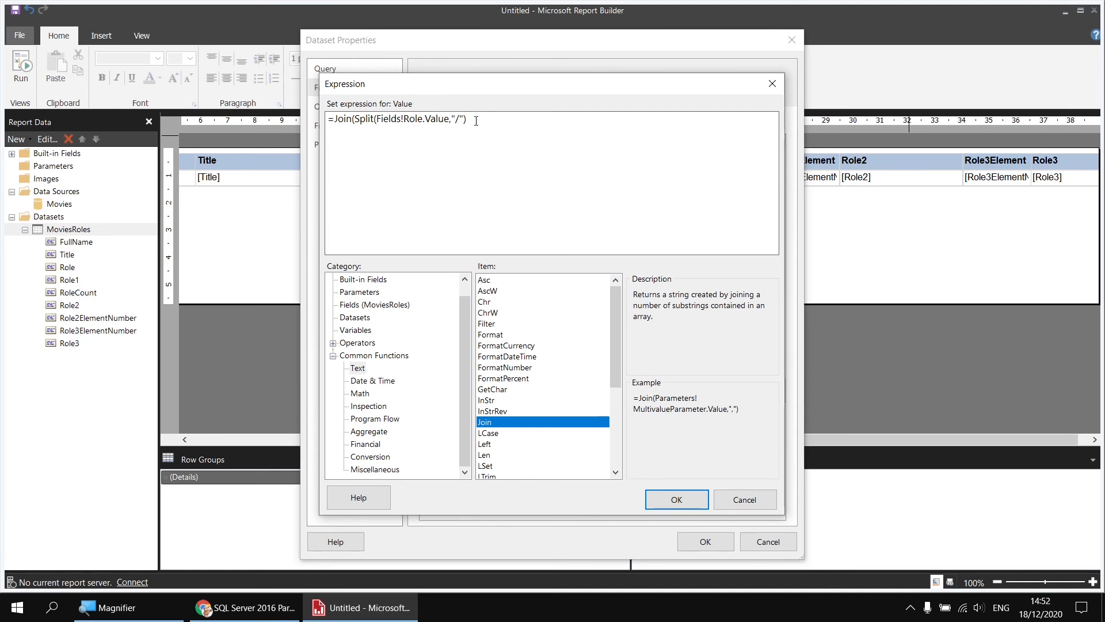
{"action": "type", "text": ","}
{"action": "type", "text": "vbCrLf"}
{"action": "type", "text": ")"}
{"action": "left_click", "coordinate": [676, 499]}
{"action": "left_click", "coordinate": [703, 543]}
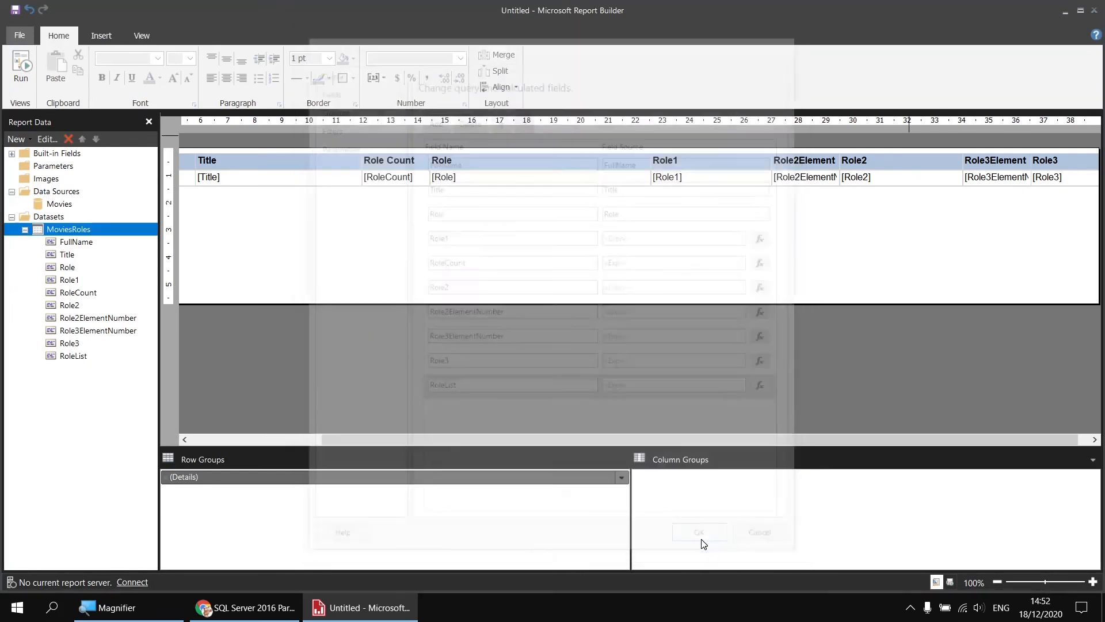
Step: Delete the Role1, Role2ElementNumber, Role2, Role3ElementNumber, Role3 and Role Count columns from the table
{"action": "left_click", "coordinate": [710, 160]}
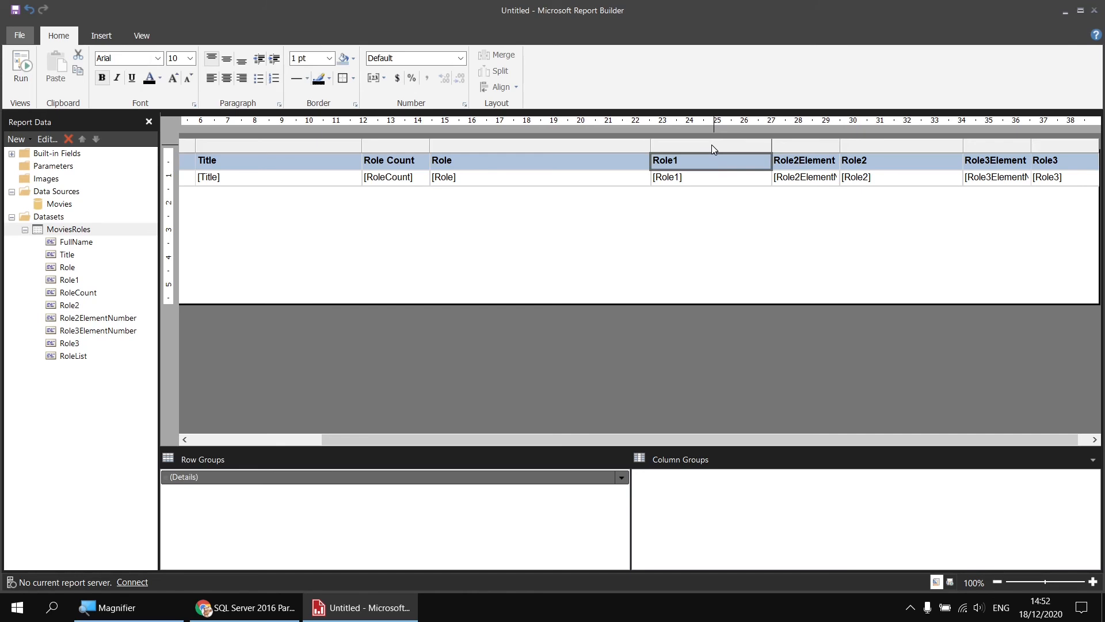
{"action": "left_click_drag", "start_coordinate": [712, 144], "coordinate": [1057, 142]}
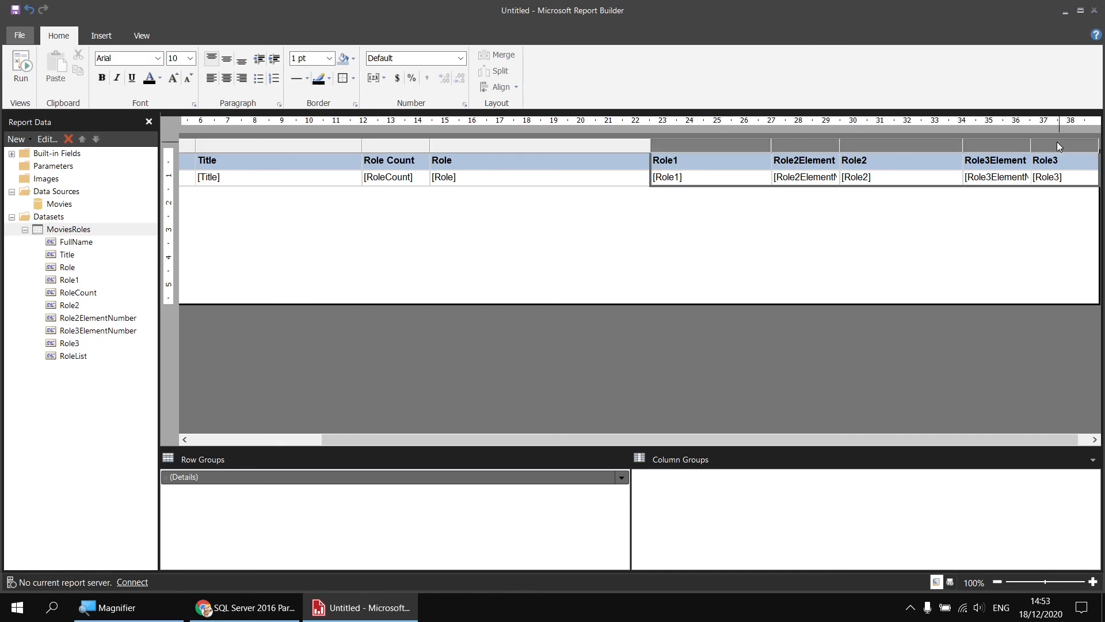
{"action": "right_click", "coordinate": [1057, 142]}
{"action": "left_click", "coordinate": [1057, 164]}
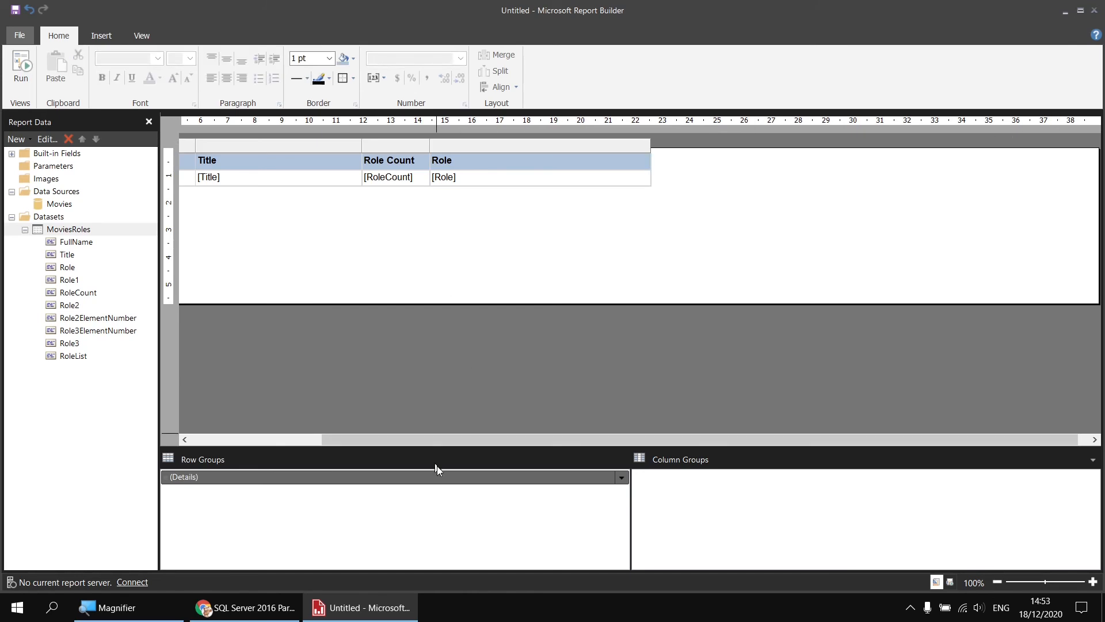
{"action": "left_click_drag", "start_coordinate": [385, 440], "coordinate": [254, 423]}
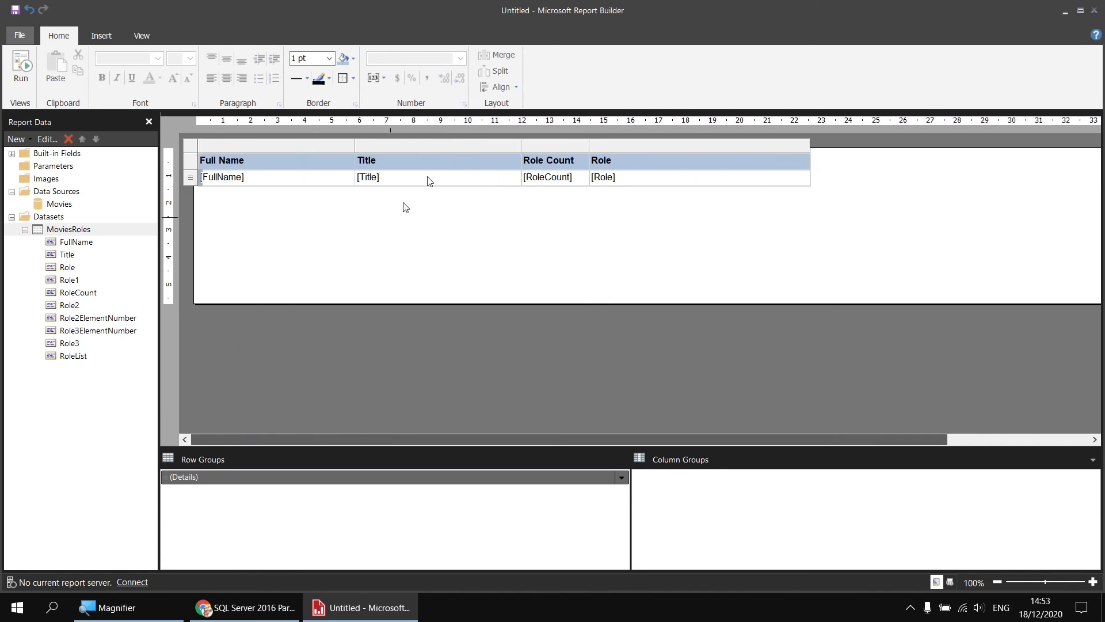
{"action": "right_click", "coordinate": [572, 146]}
{"action": "left_click", "coordinate": [612, 167]}
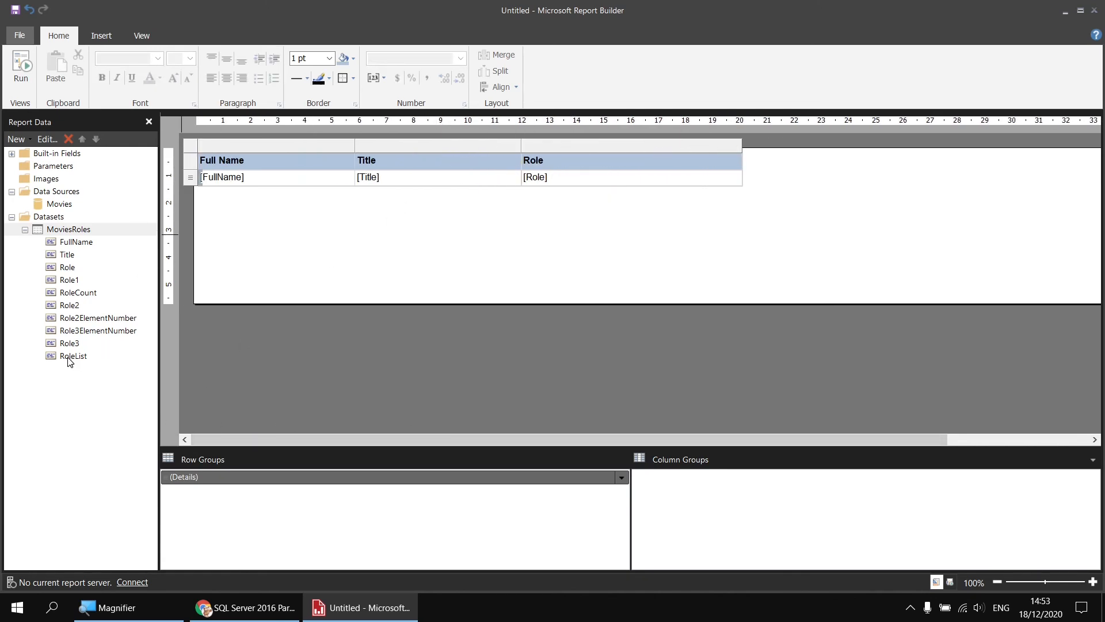
Step: Add the RoleList field as a widened column after the Role column and run the report to review it
{"action": "left_click_drag", "start_coordinate": [64, 361], "coordinate": [724, 176]}
{"action": "left_click_drag", "start_coordinate": [810, 144], "coordinate": [1046, 141]}
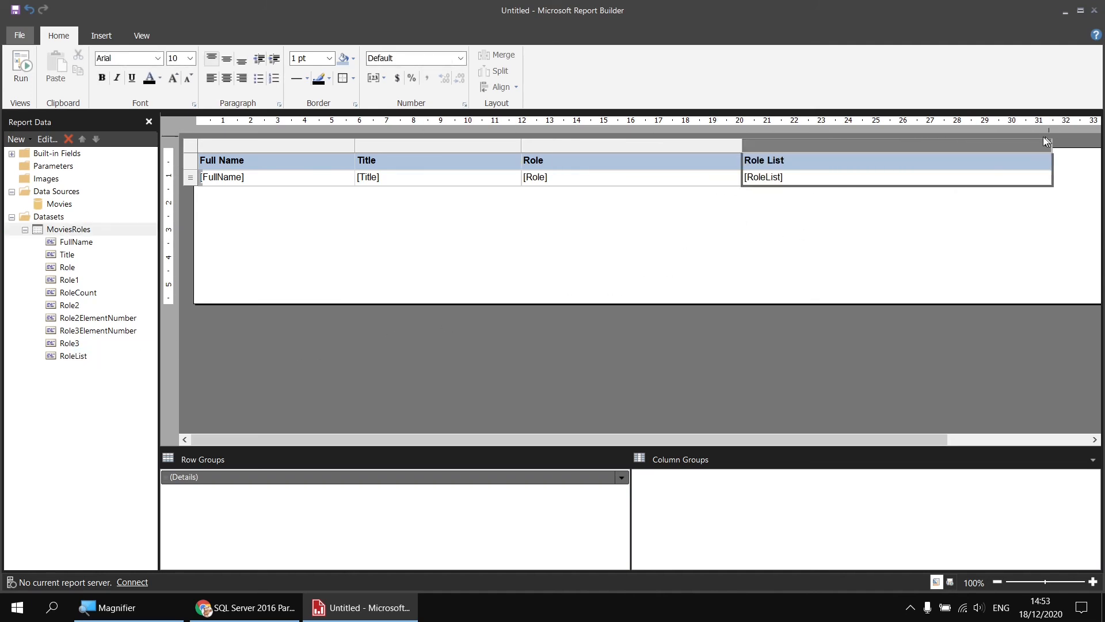
{"action": "left_click", "coordinate": [22, 68]}
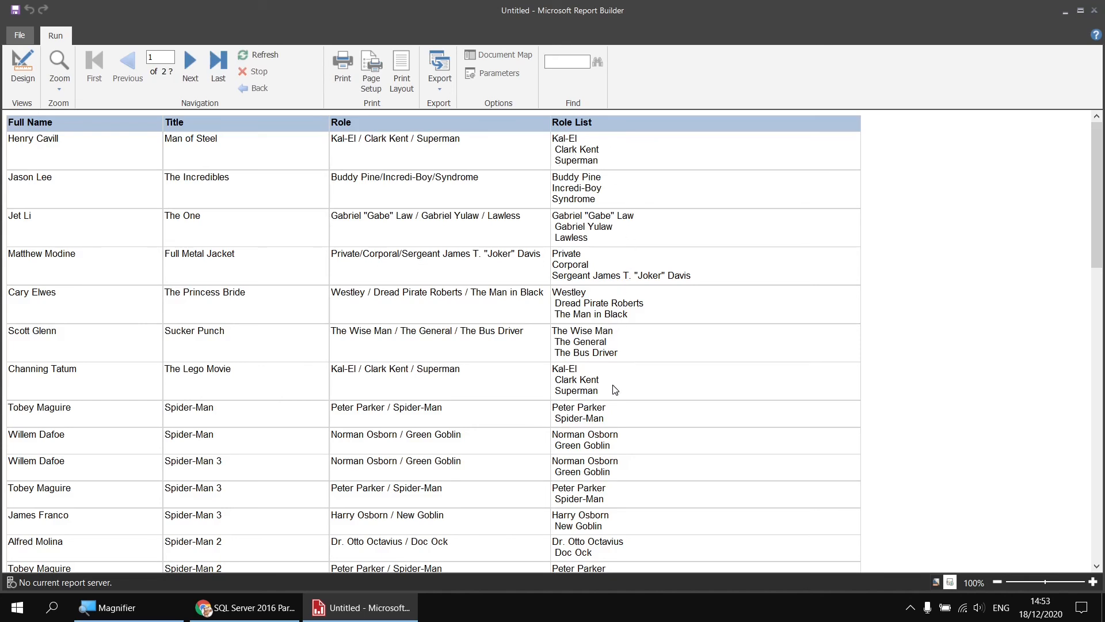
{"action": "scroll", "coordinate": [616, 387], "scroll_direction": "down", "scroll_amount": 3}
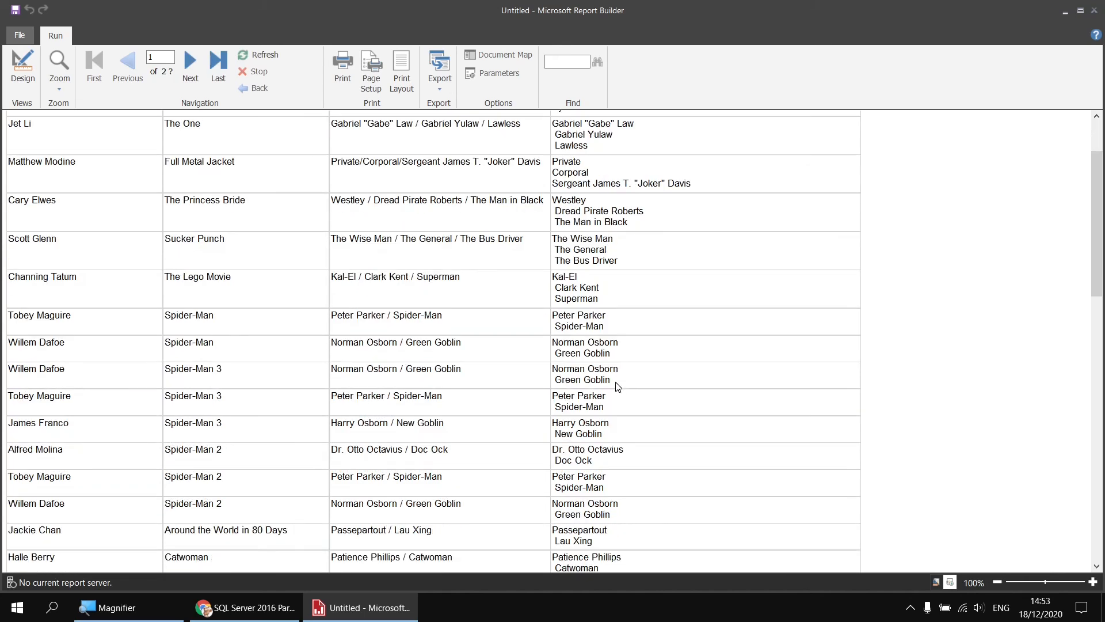
{"action": "scroll", "coordinate": [618, 387], "scroll_direction": "down", "scroll_amount": 2}
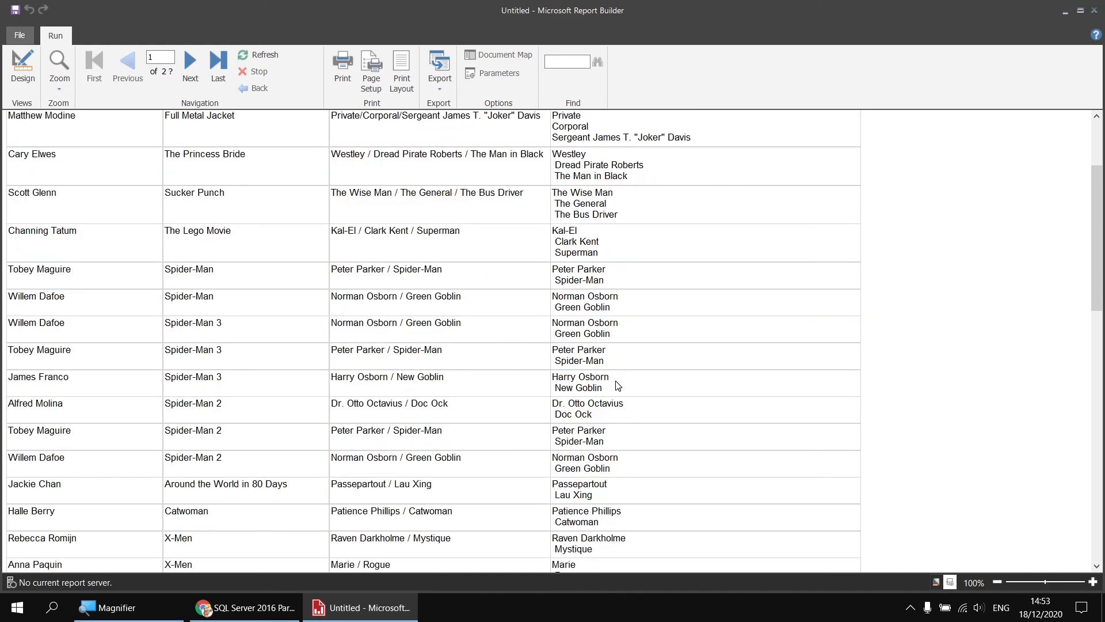
{"action": "scroll", "coordinate": [619, 384], "scroll_direction": "up", "scroll_amount": 5}
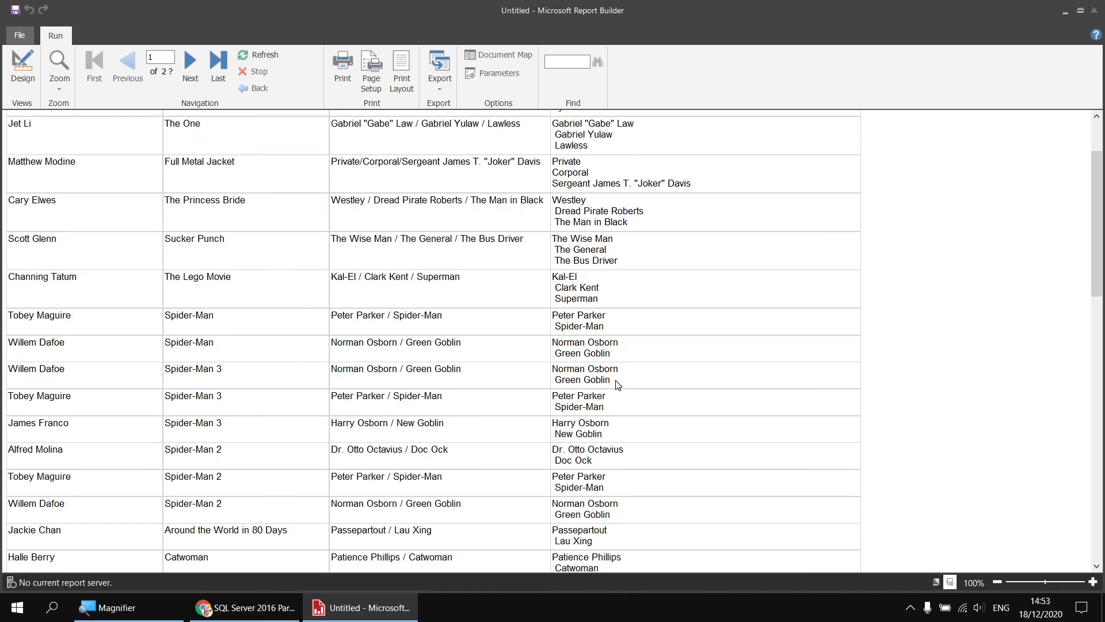
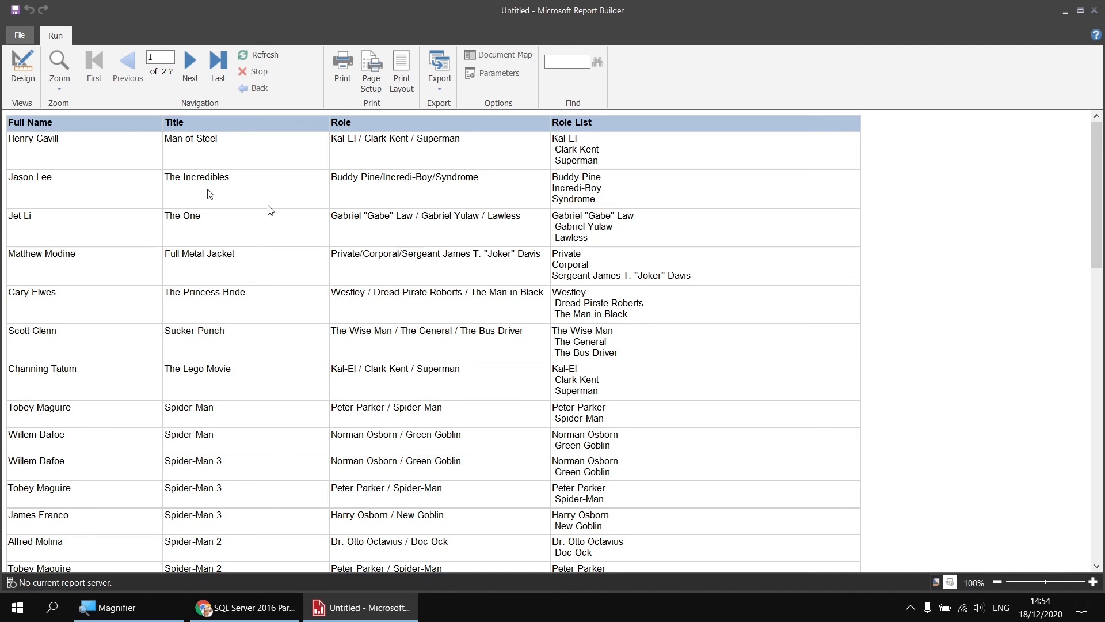
Step: Insert the Replace function in front of Fields!Role.Value in the RoleList field's source expression
{"action": "left_click", "coordinate": [23, 76]}
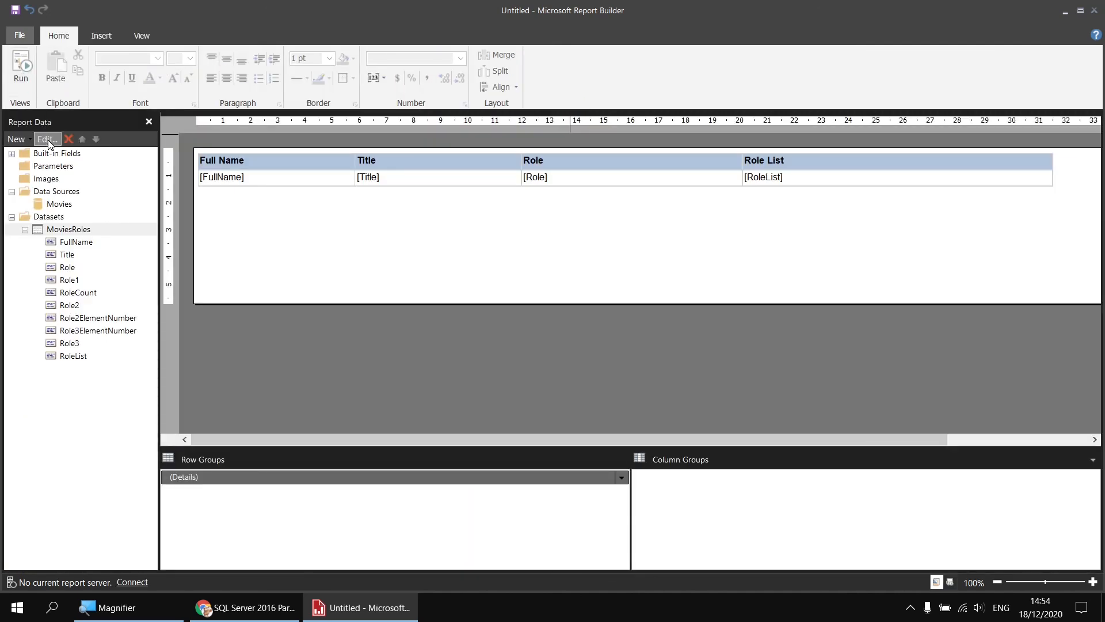
{"action": "right_click", "coordinate": [84, 355]}
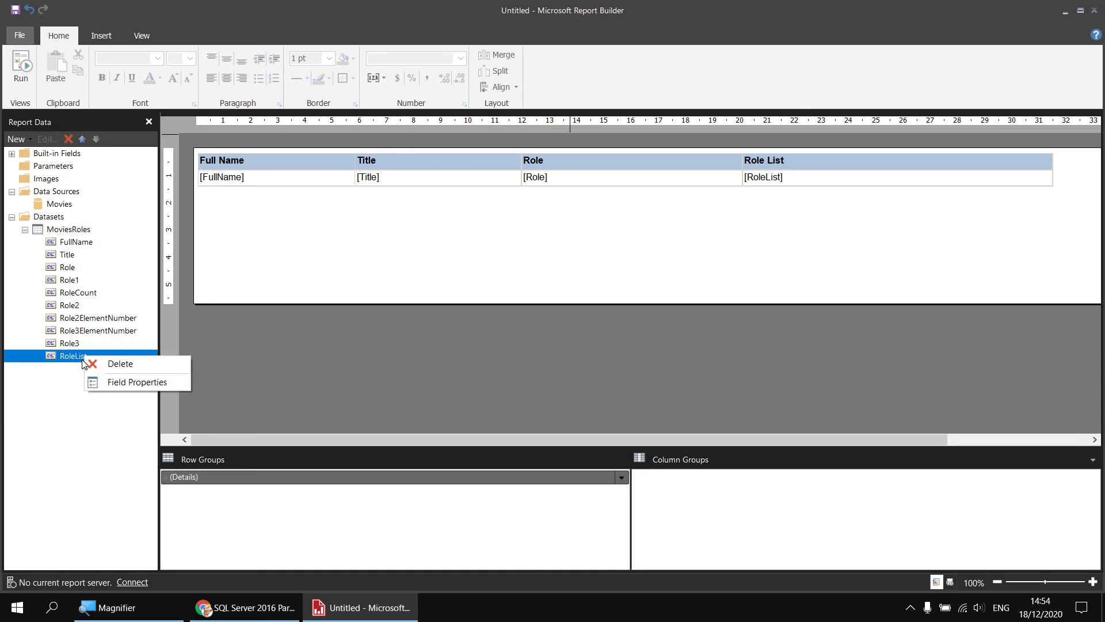
{"action": "left_click", "coordinate": [143, 382]}
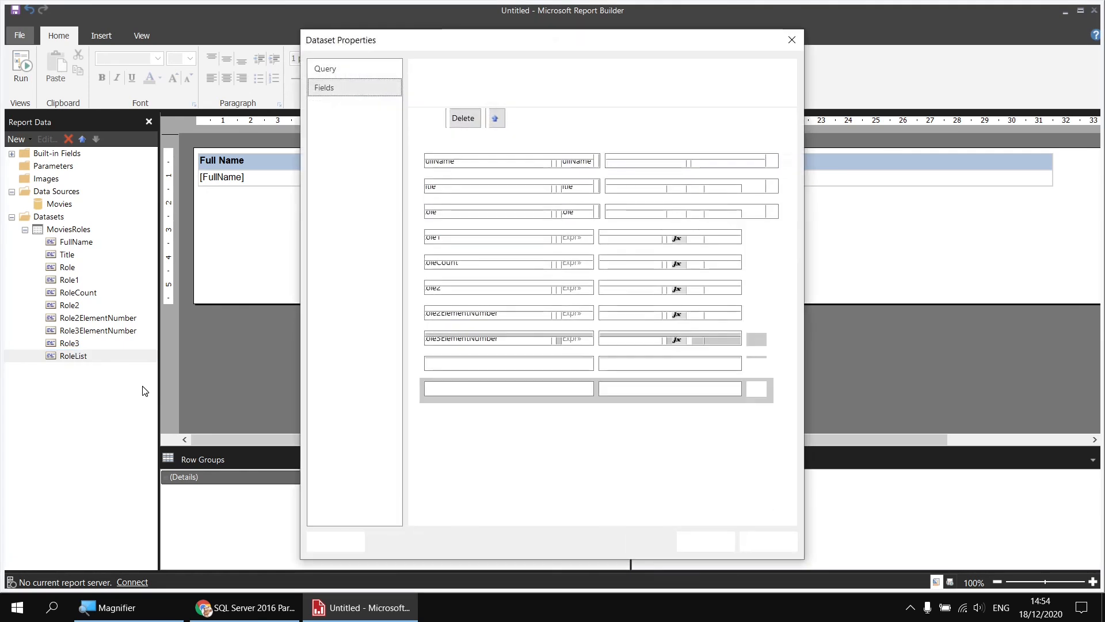
{"action": "left_click", "coordinate": [767, 390]}
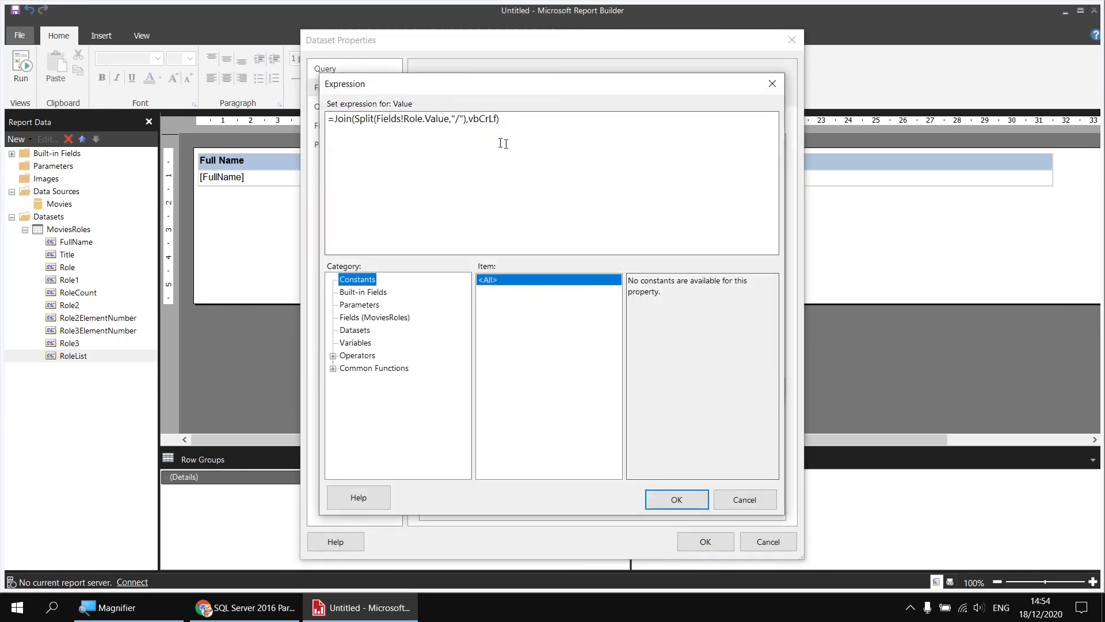
{"action": "left_click", "coordinate": [378, 119]}
{"action": "left_click_drag", "start_coordinate": [378, 118], "coordinate": [448, 123]}
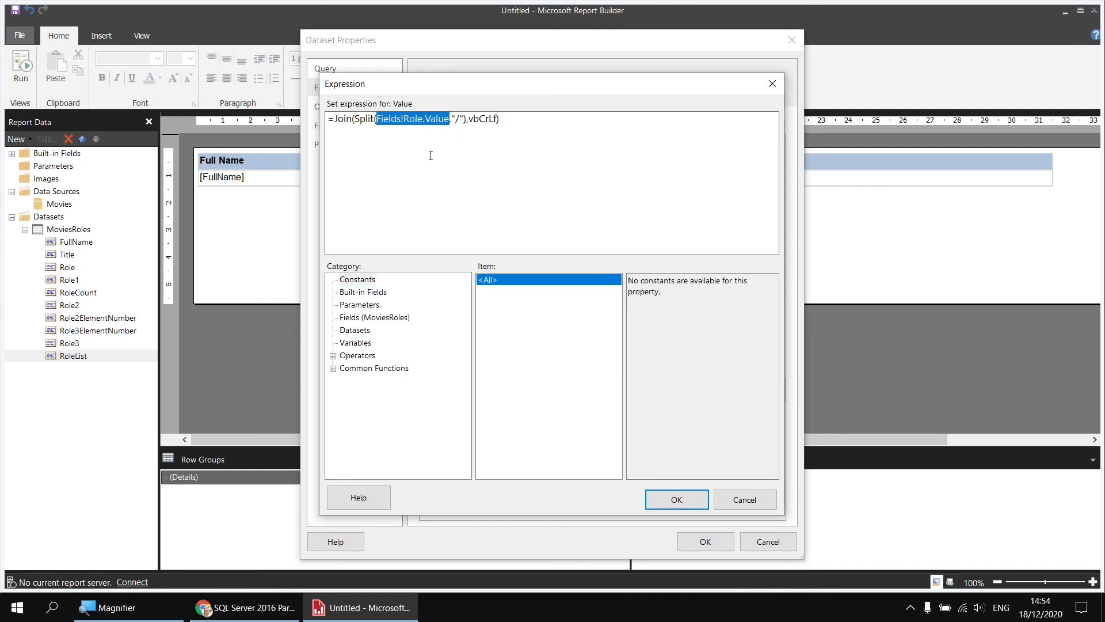
{"action": "left_click", "coordinate": [376, 119]}
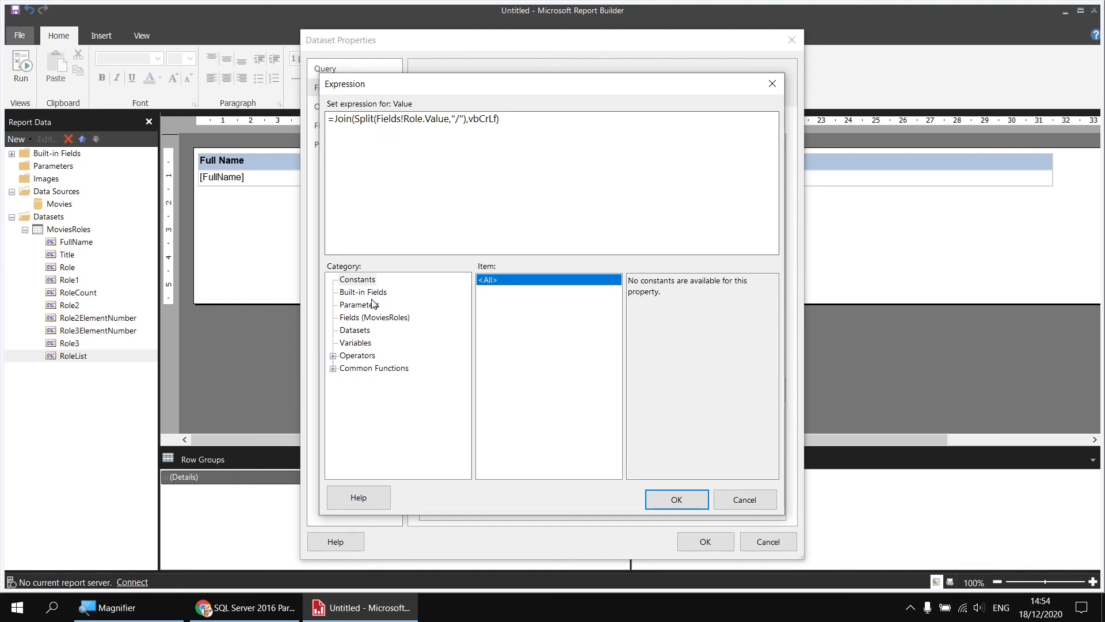
{"action": "left_click", "coordinate": [334, 368]}
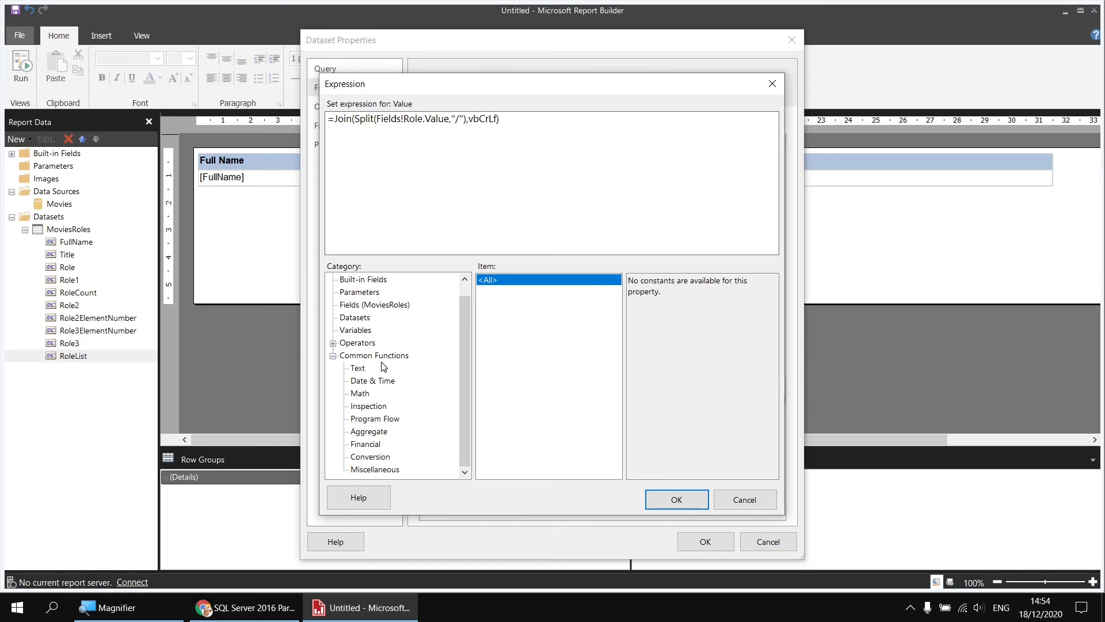
{"action": "left_click", "coordinate": [365, 370]}
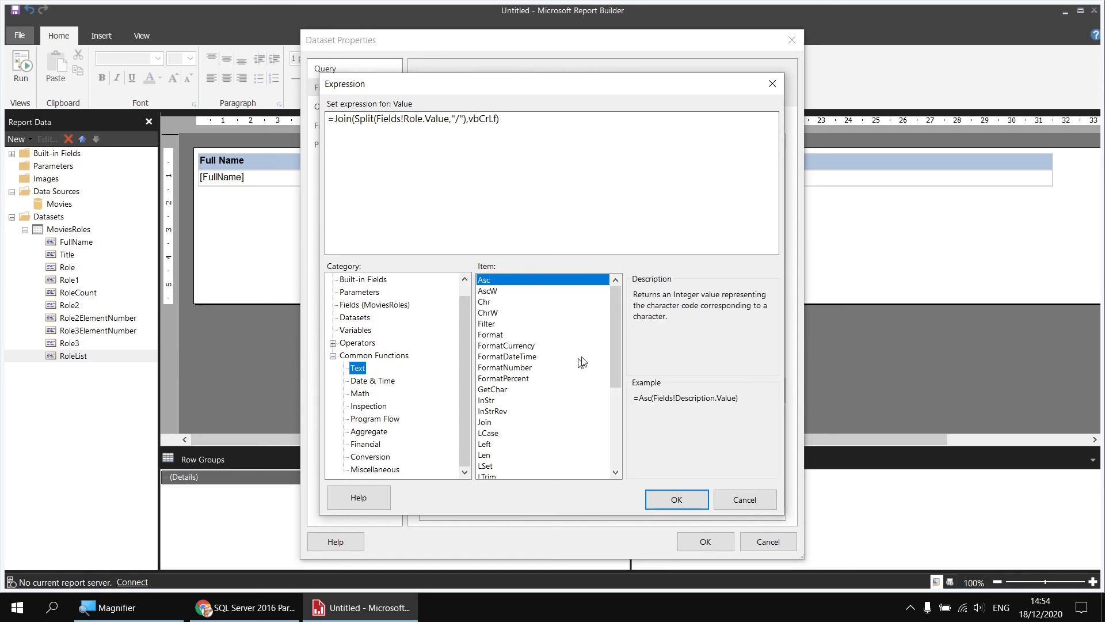
{"action": "left_click_drag", "start_coordinate": [616, 322], "coordinate": [618, 406]}
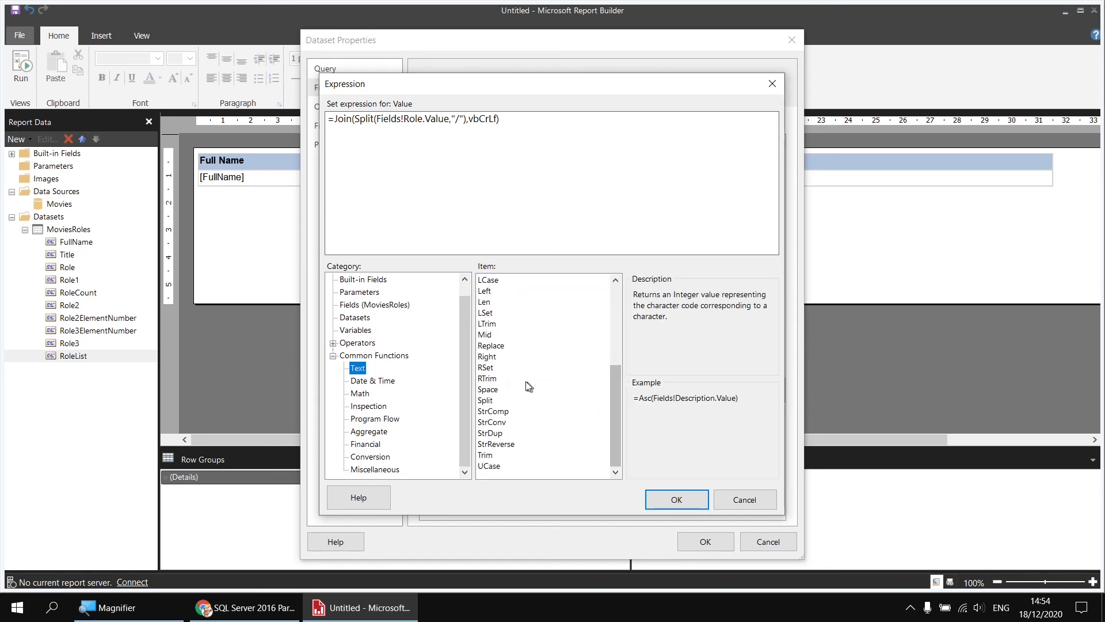
{"action": "left_click", "coordinate": [498, 346]}
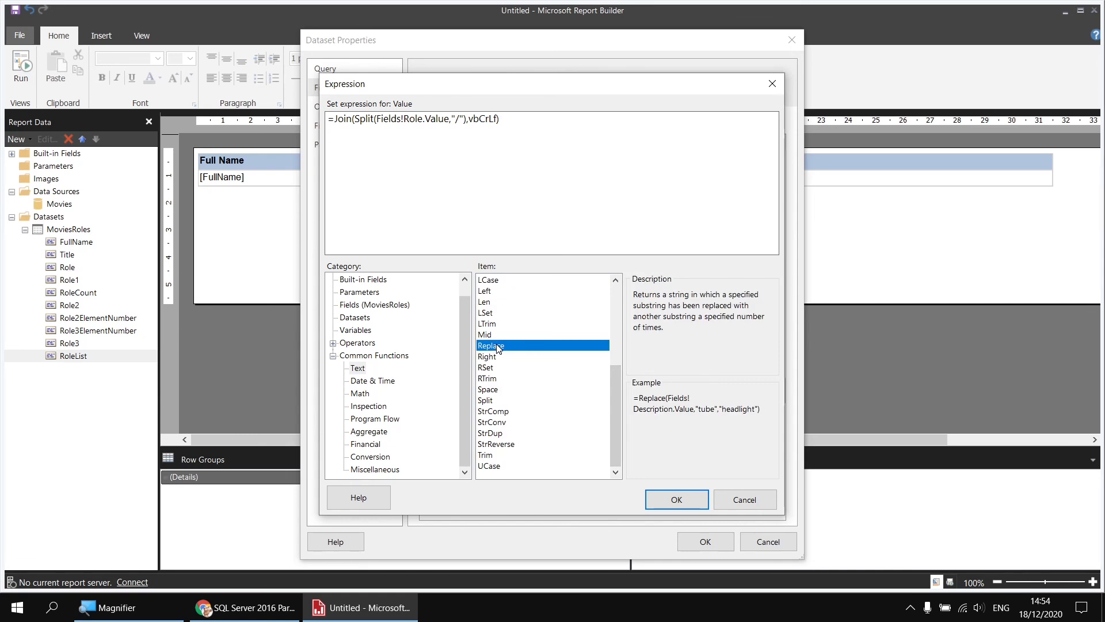
{"action": "double_click", "coordinate": [497, 346]}
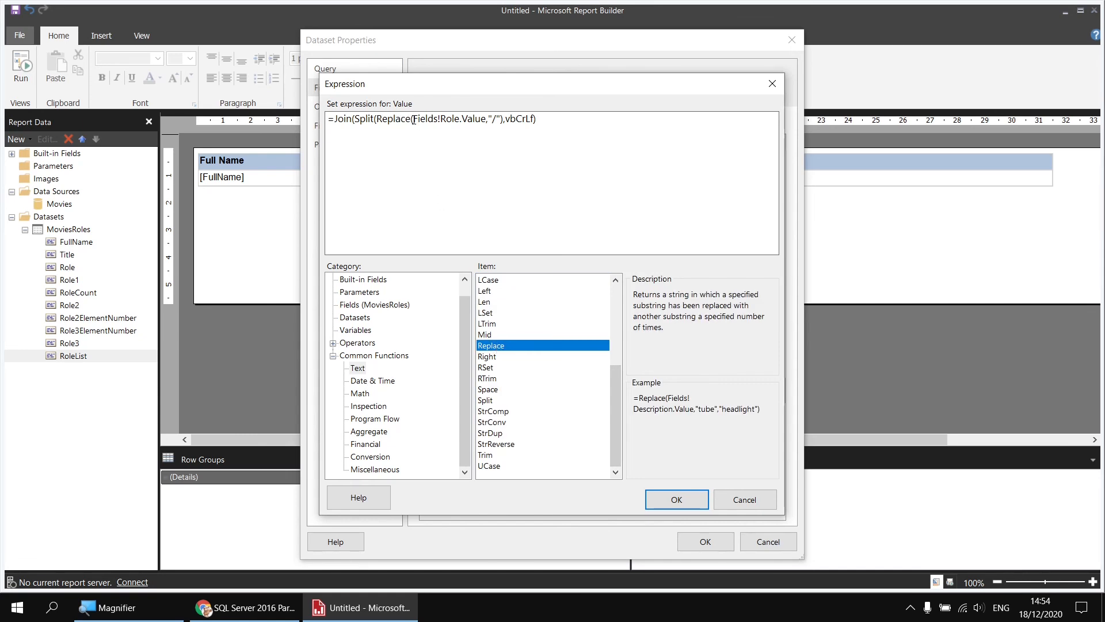
Step: Complete the Replace arguments to swap each slash surrounded by spaces for "/" in the role text, and save the dataset properties
{"action": "left_click_drag", "start_coordinate": [413, 118], "coordinate": [487, 119]}
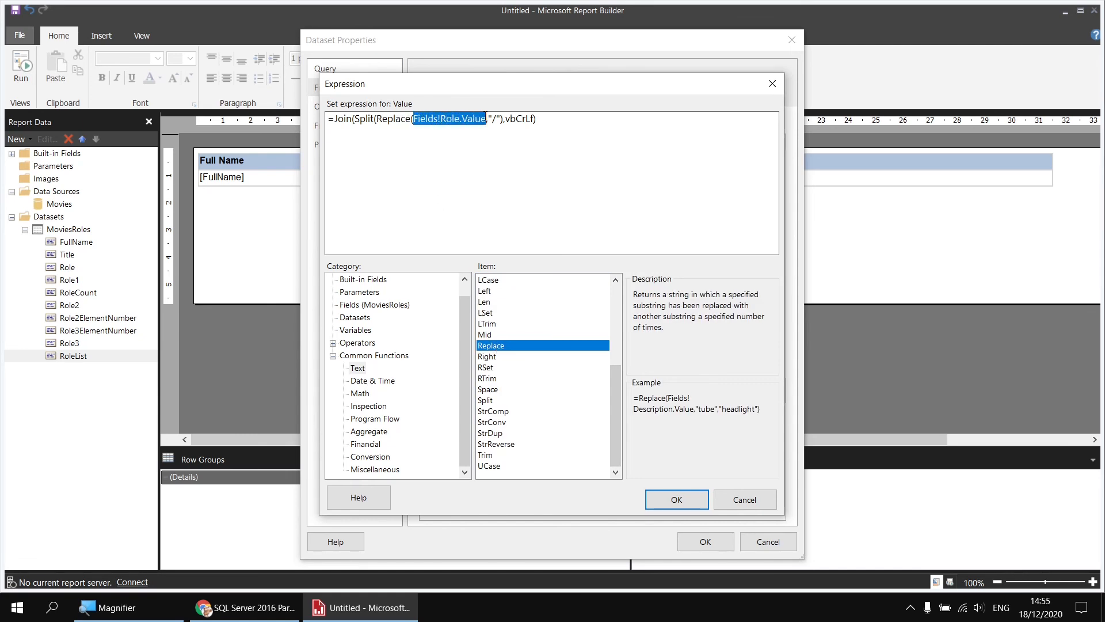
{"action": "left_click", "coordinate": [486, 122]}
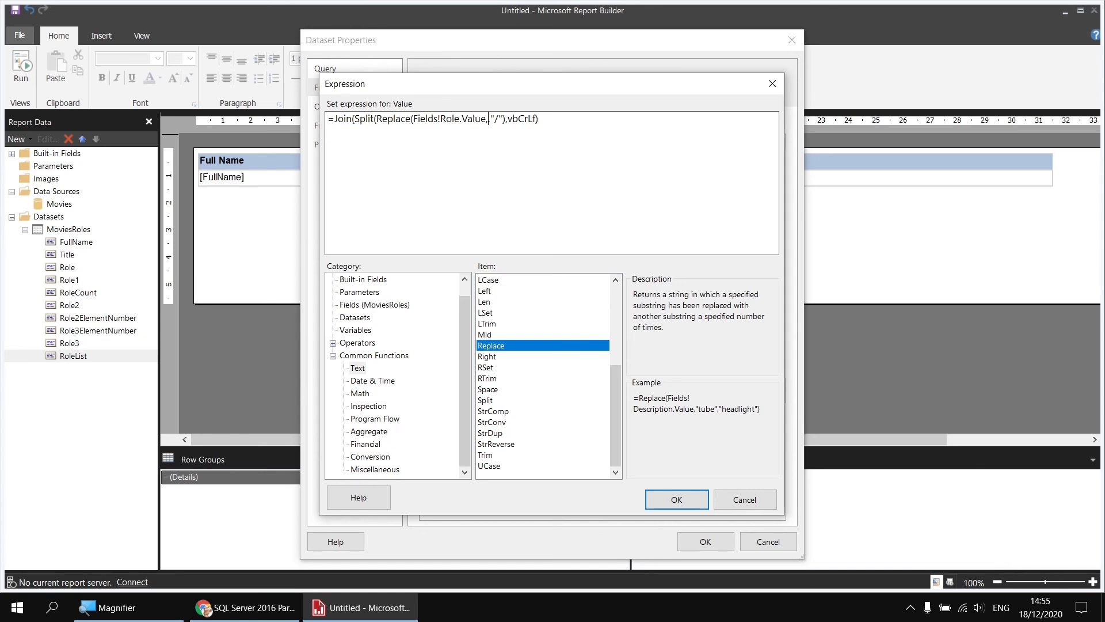
{"action": "type", "text": "\""}
{"action": "type", "text": " \""}
{"action": "type", "text": " \""}
{"action": "type", "text": ","}
{"action": "type", "text": "\"/\","}
{"action": "type", "text": "),"}
{"action": "left_click", "coordinate": [673, 506]}
{"action": "left_click", "coordinate": [703, 548]}
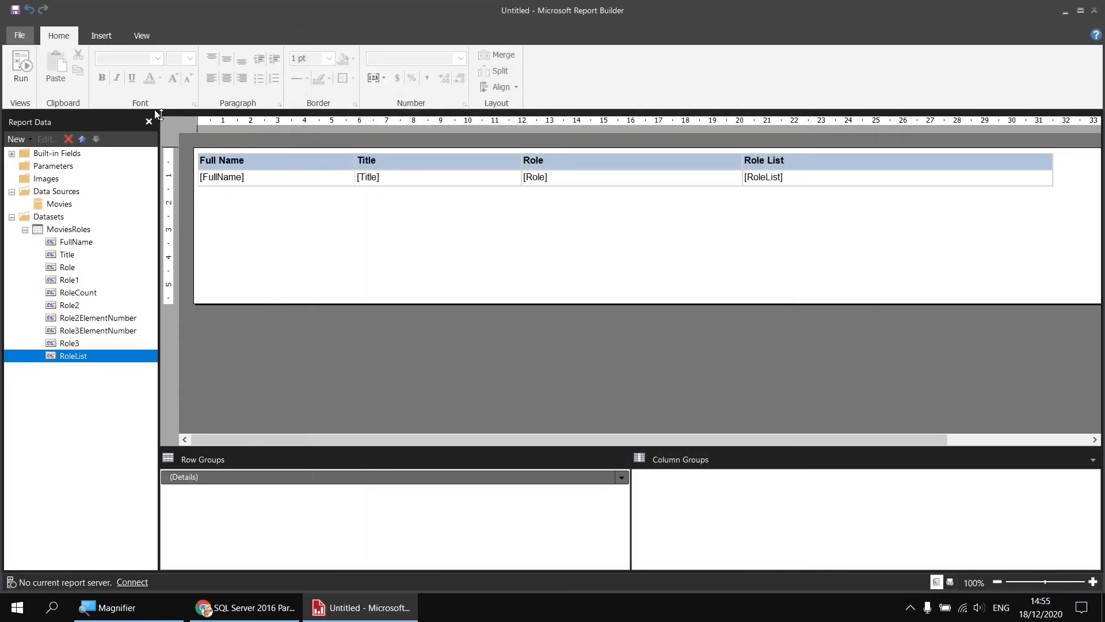
Step: Run the report and check the line-separated roles in the Role List column for leading spaces
{"action": "left_click", "coordinate": [22, 70]}
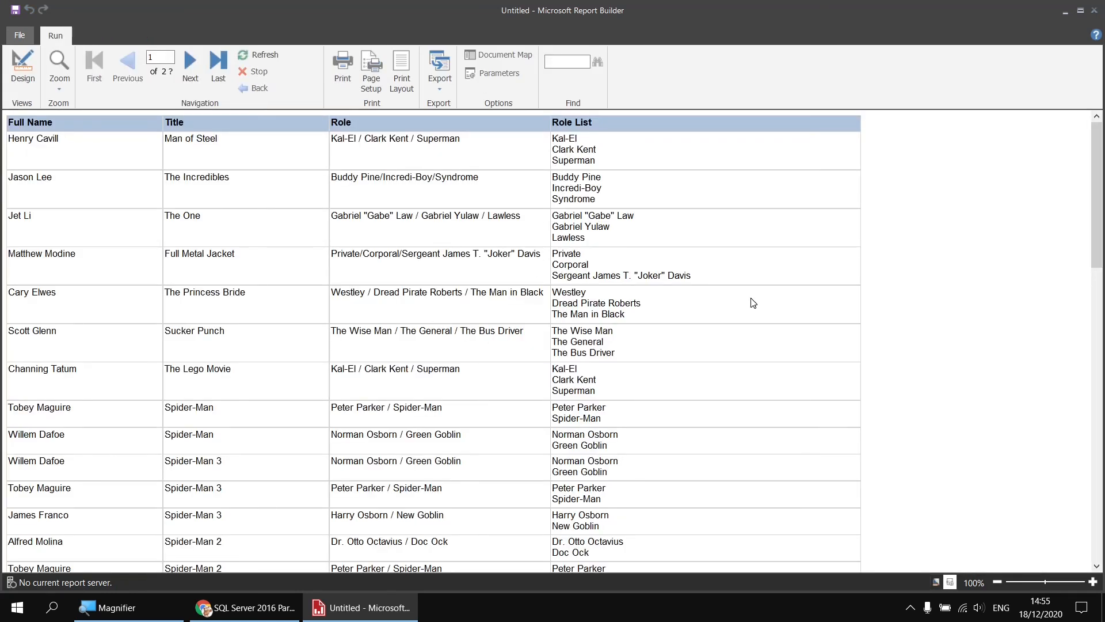
{"action": "scroll", "coordinate": [751, 322], "scroll_direction": "down", "scroll_amount": 10}
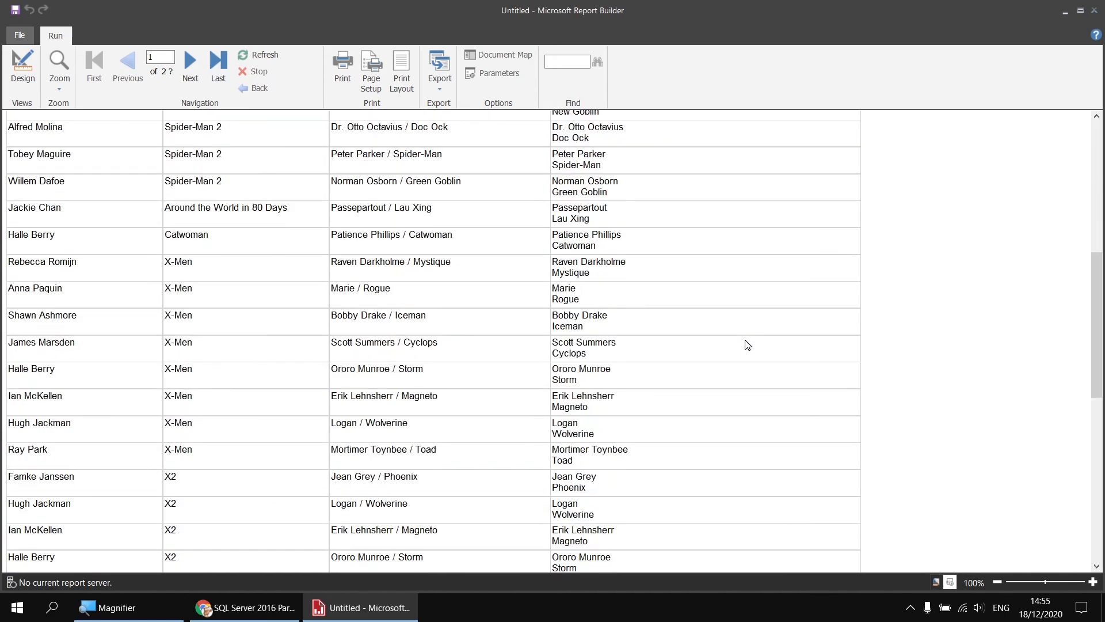
{"action": "scroll", "coordinate": [748, 344], "scroll_direction": "down", "scroll_amount": 7}
{"action": "scroll", "coordinate": [747, 346], "scroll_direction": "up", "scroll_amount": 17}
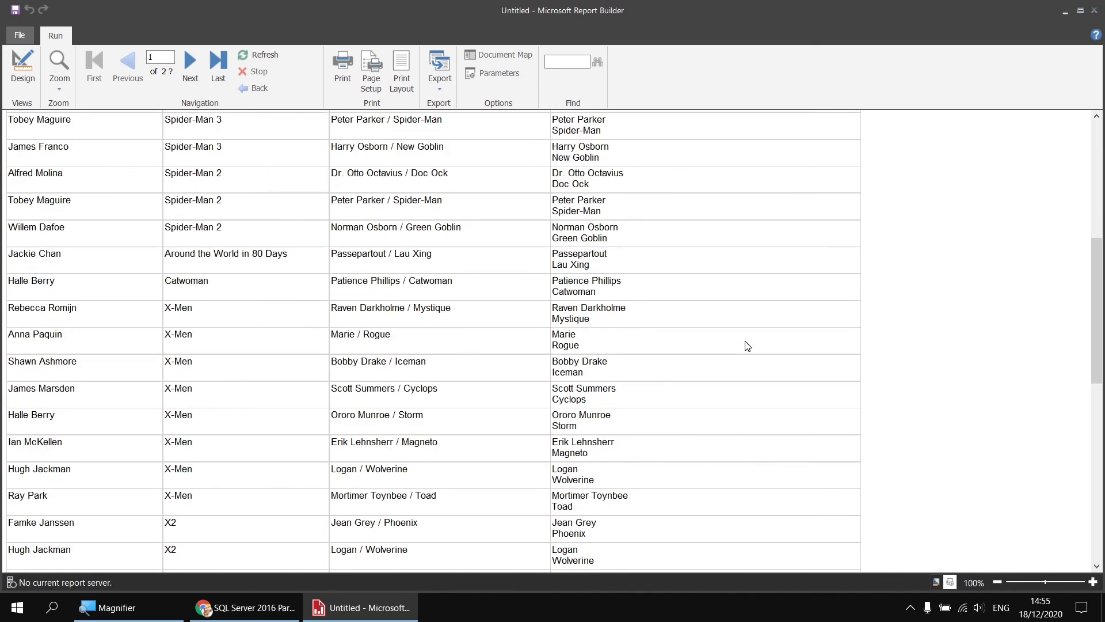